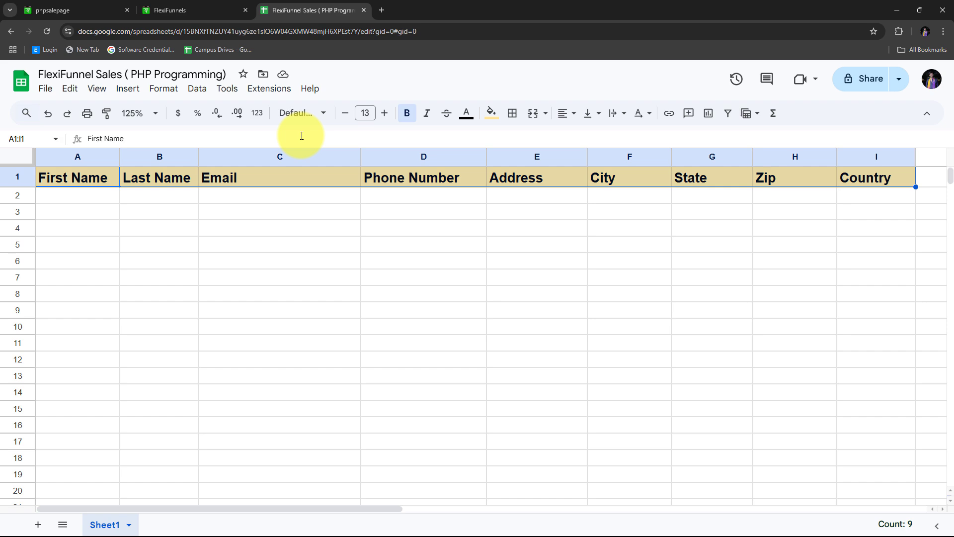
left_click(205, 9)
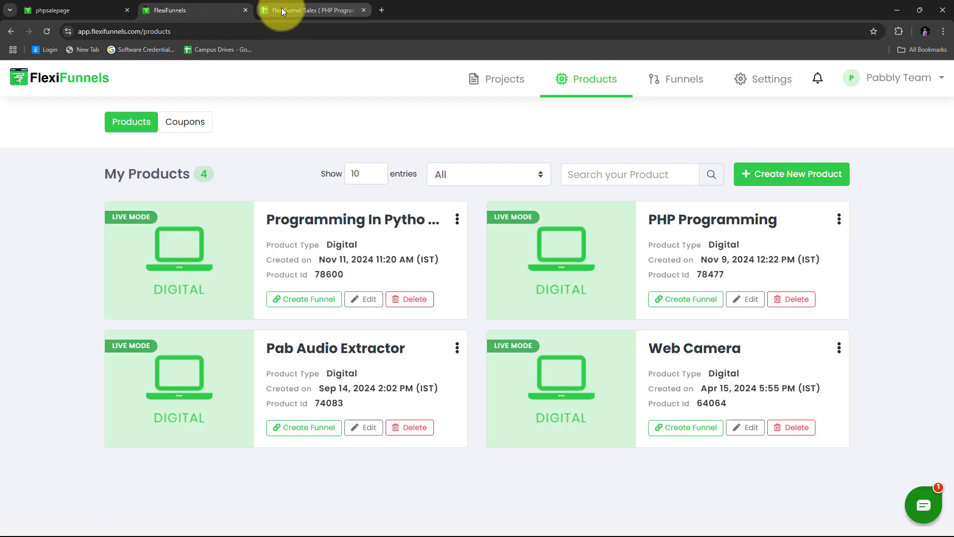
left_click(282, 9)
left_click(248, 230)
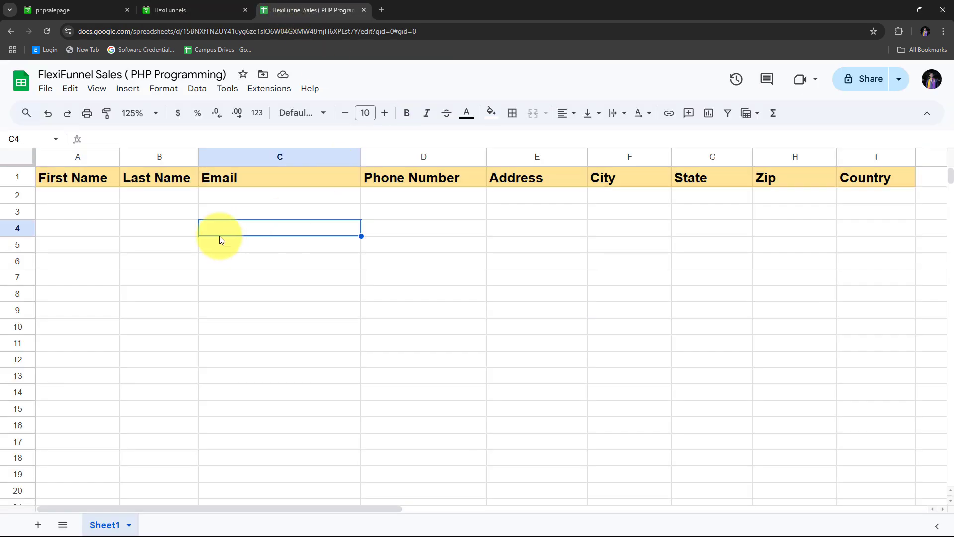
left_click(189, 10)
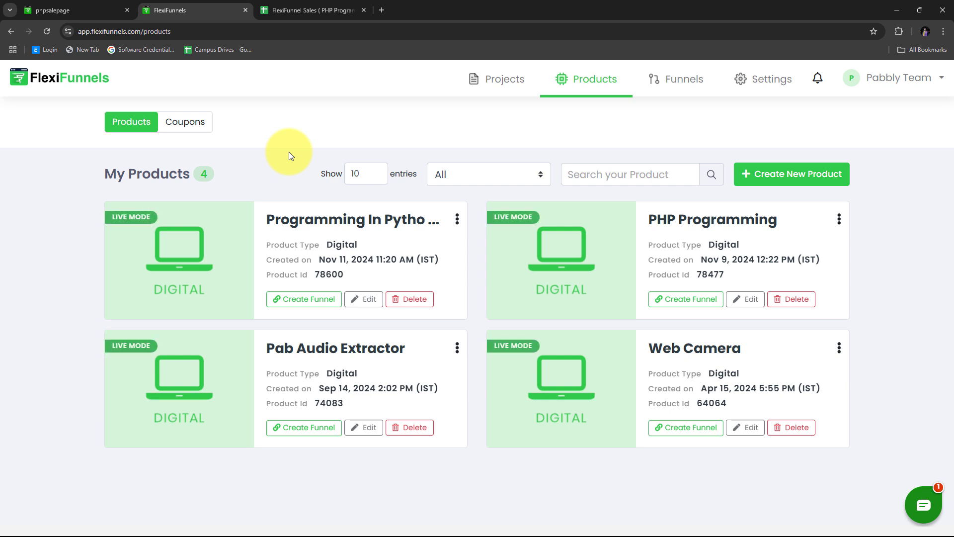
left_click(308, 5)
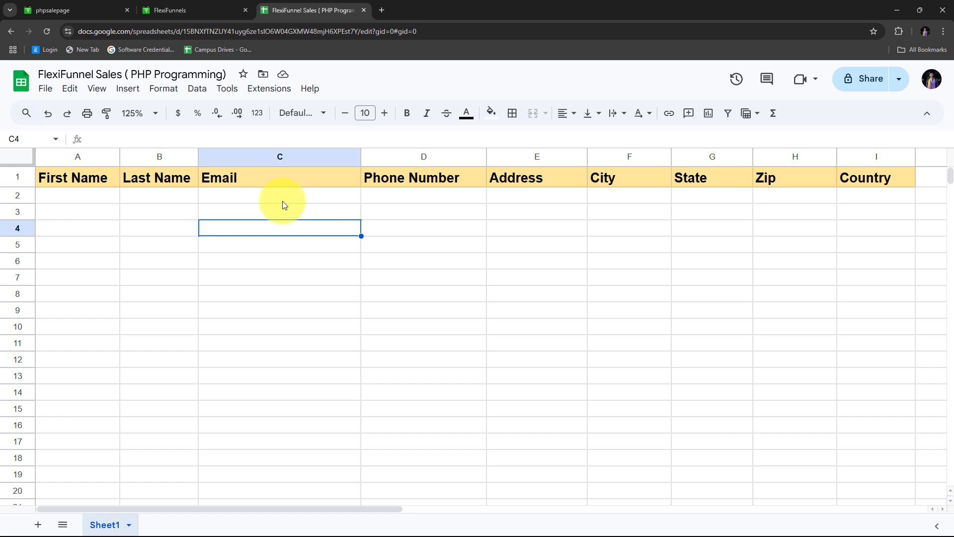
left_click(188, 9)
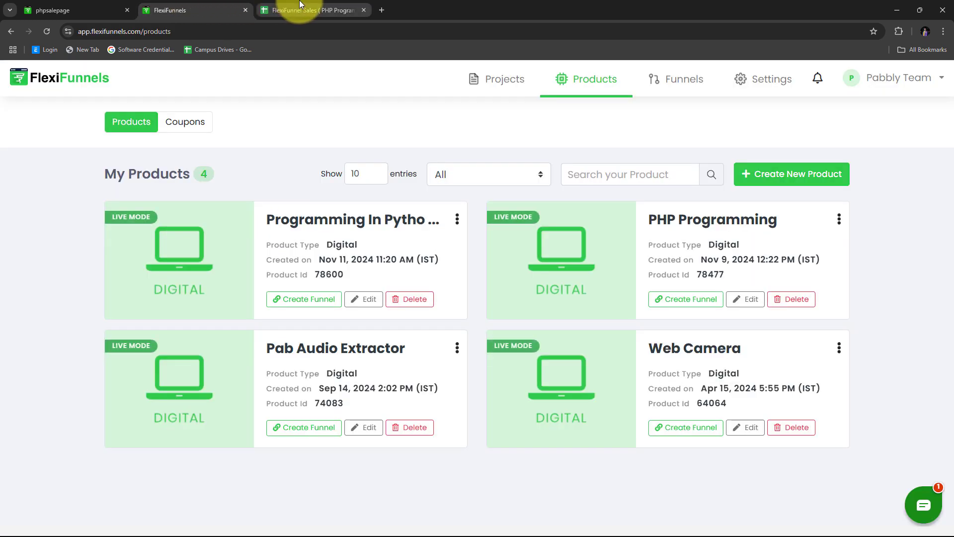
left_click(300, 6)
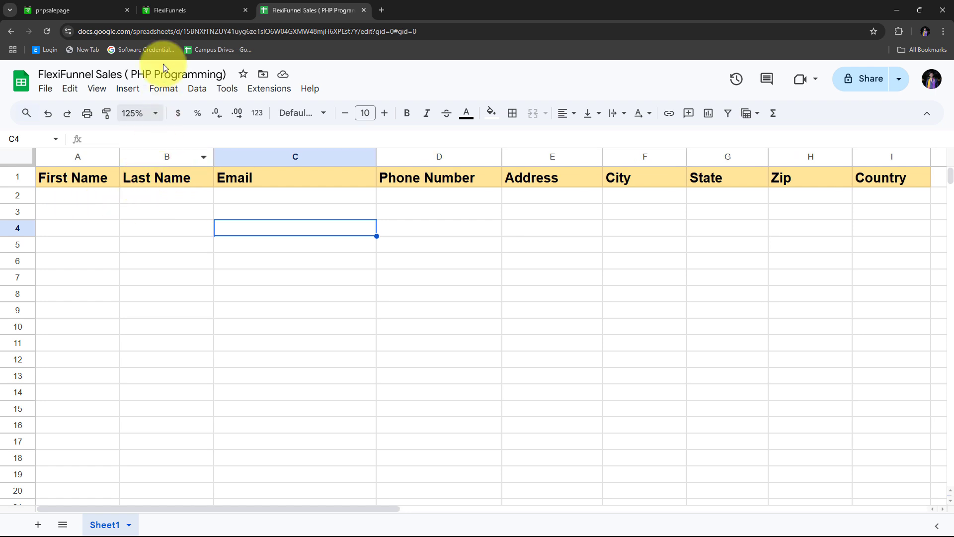
left_click(176, 6)
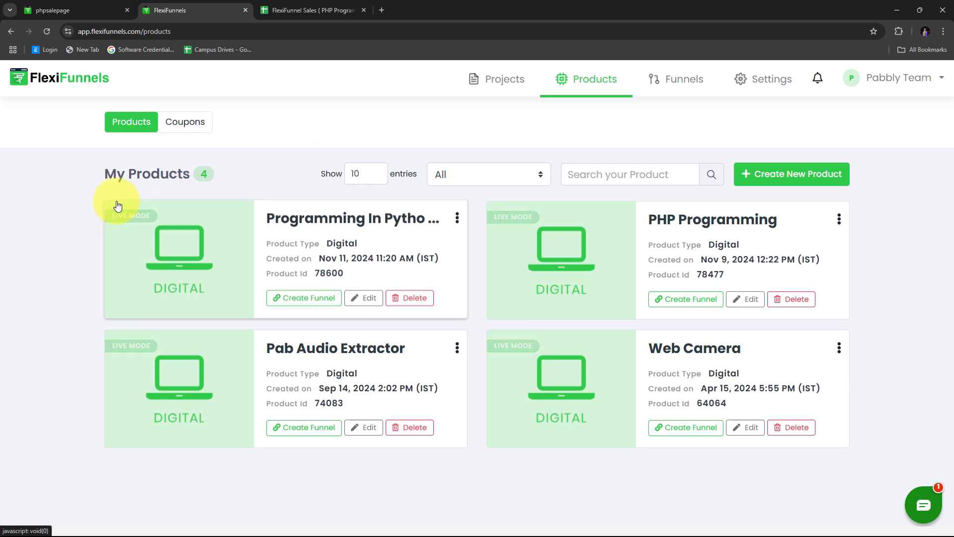
left_click(298, 9)
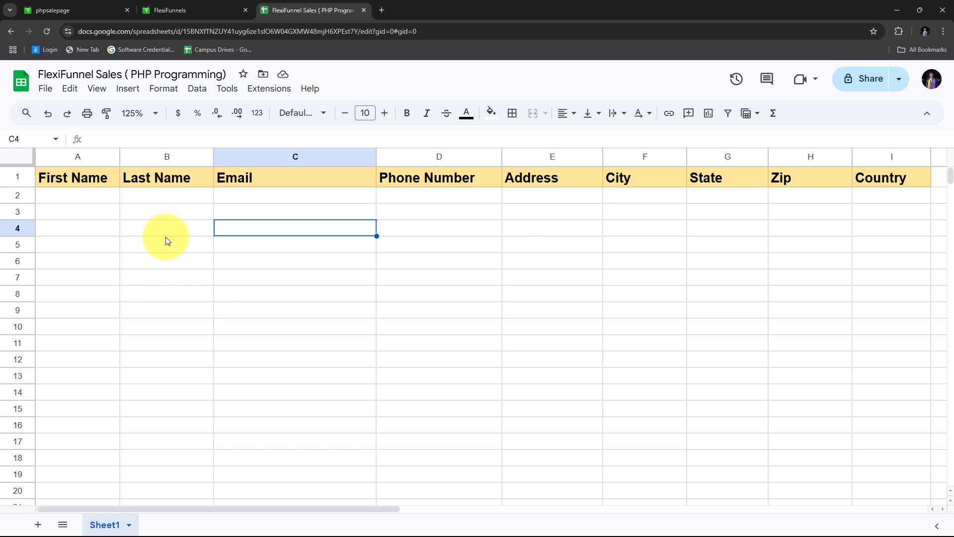
Load pabbly.com/connect in a fresh Chrome tab.
left_click(383, 13)
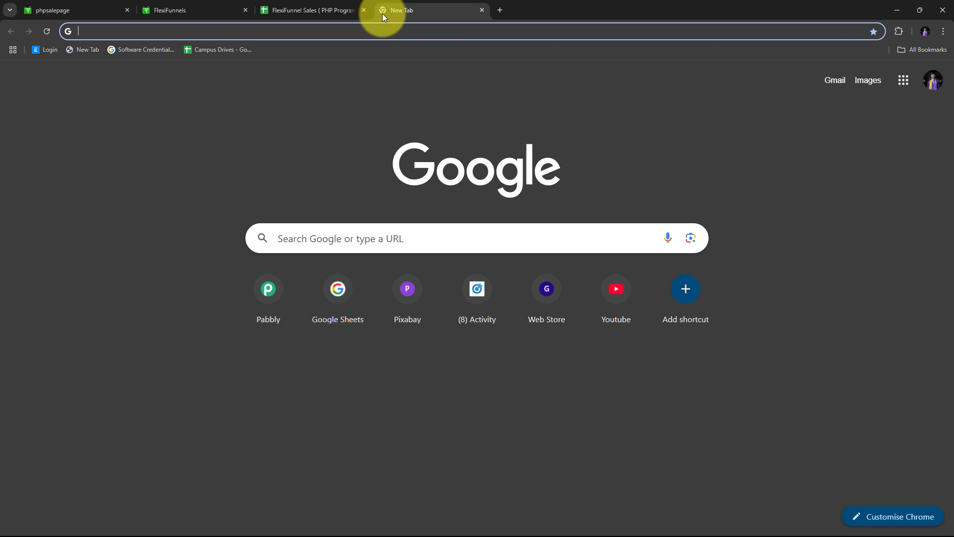
type("pabbly.co")
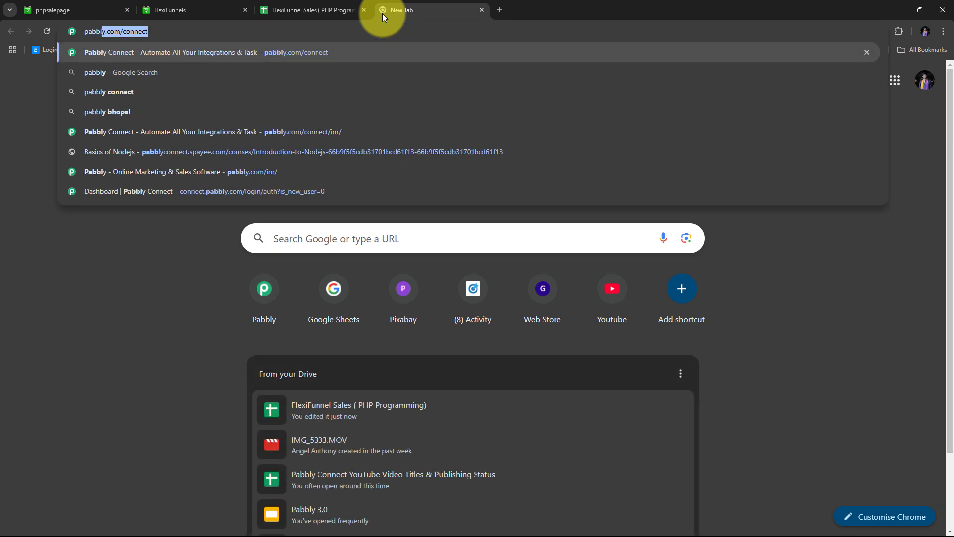
type("m/connect")
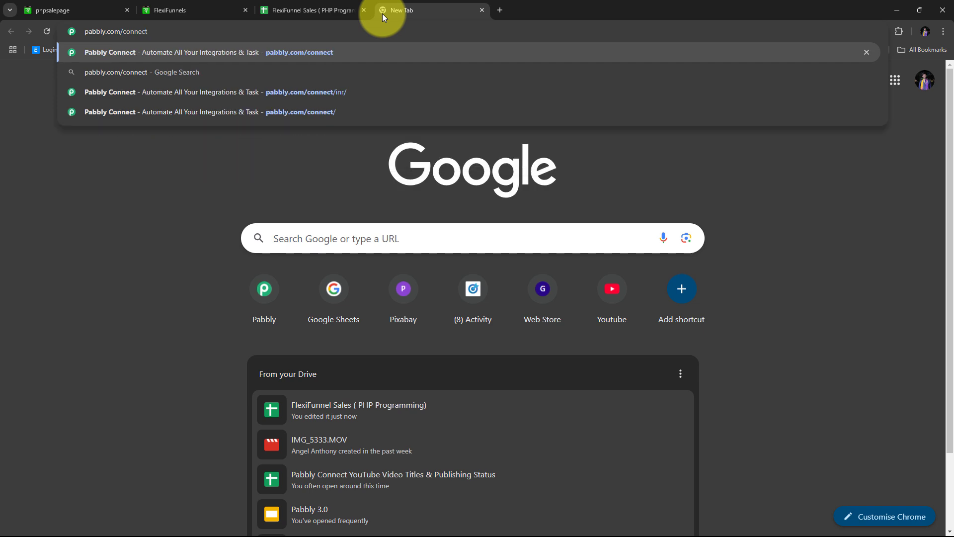
key("Return")
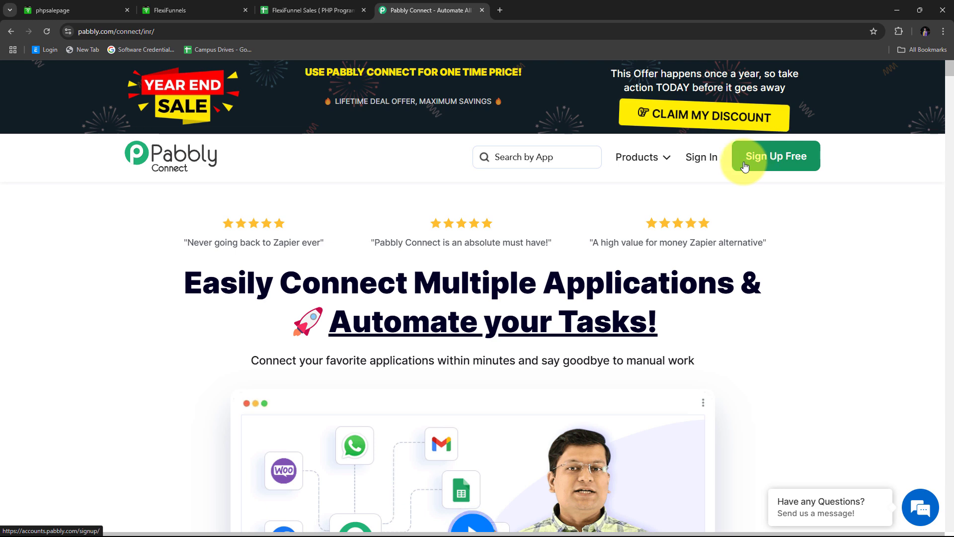
Sign in and launch Pabbly Connect from the All Pabbly Apps page.
left_click(700, 164)
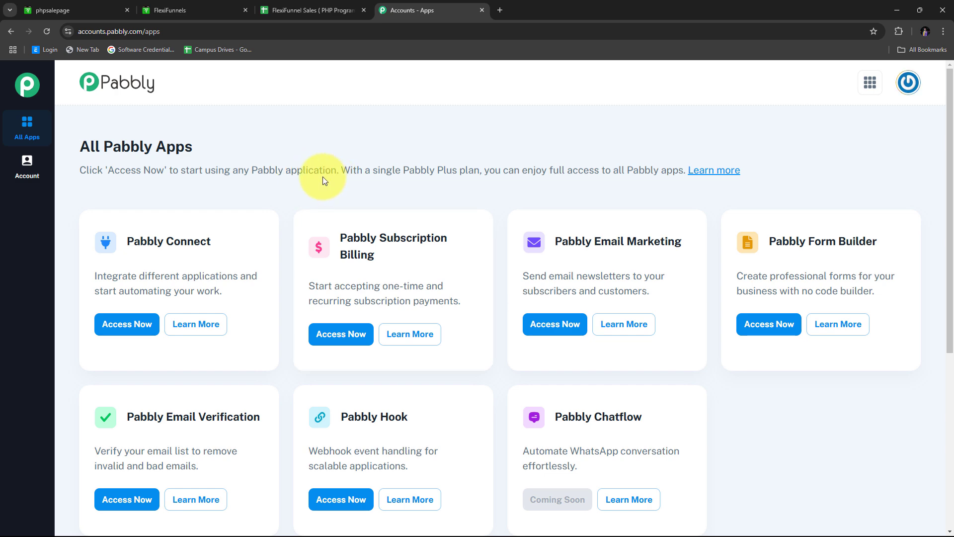
scroll(279, 193, "down", 2)
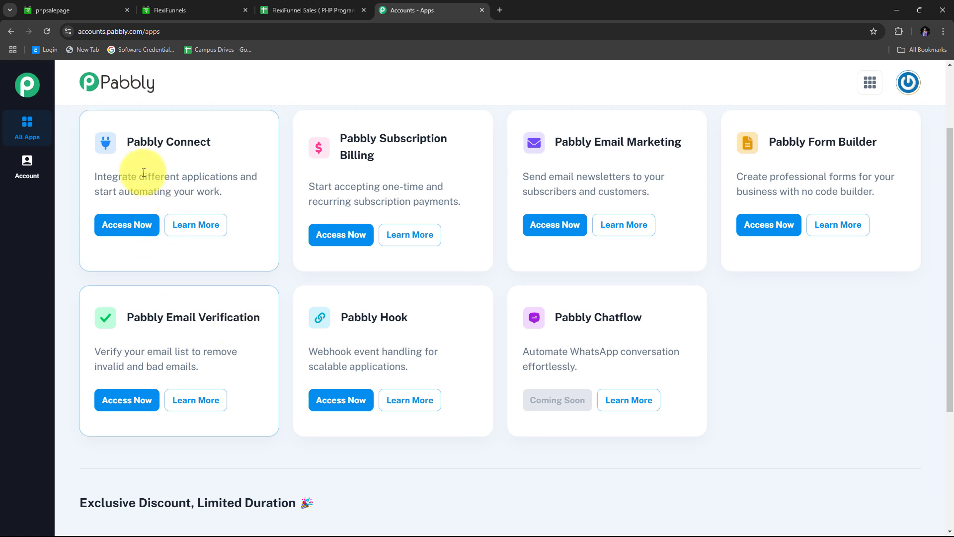
left_click_drag(126, 140, 215, 144)
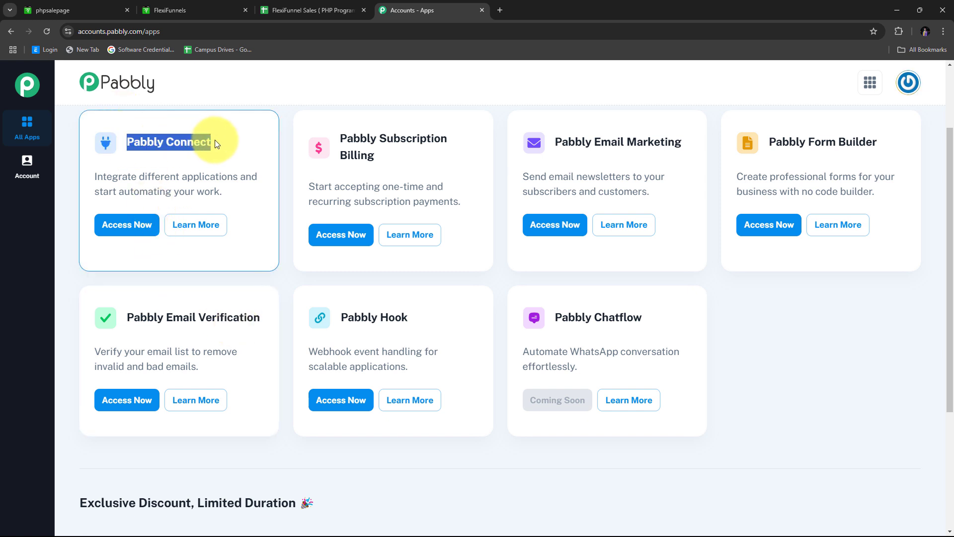
left_click(130, 226)
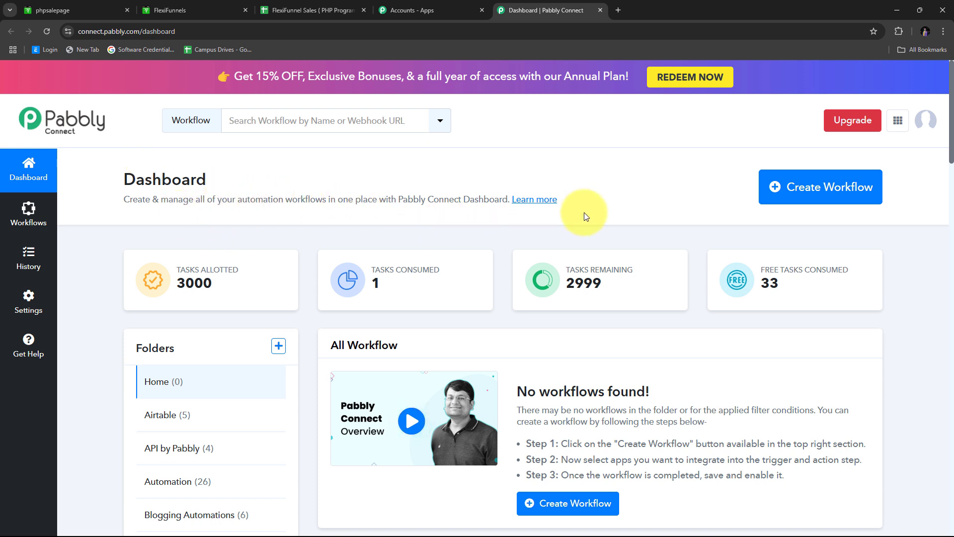
Create a workflow named 'Add FlexiFunnels Purchase Details in Google Sheets' in the Automation folder.
left_click(803, 187)
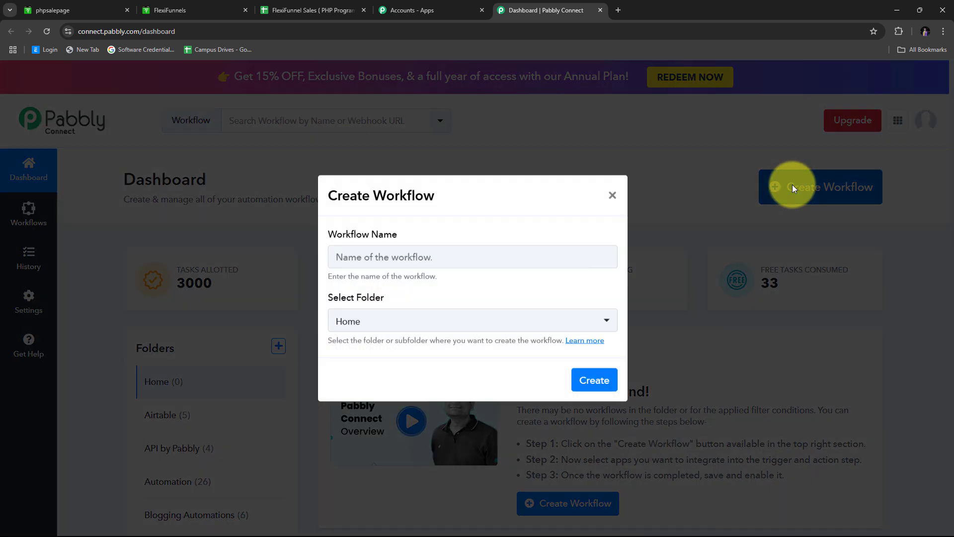
left_click(378, 266)
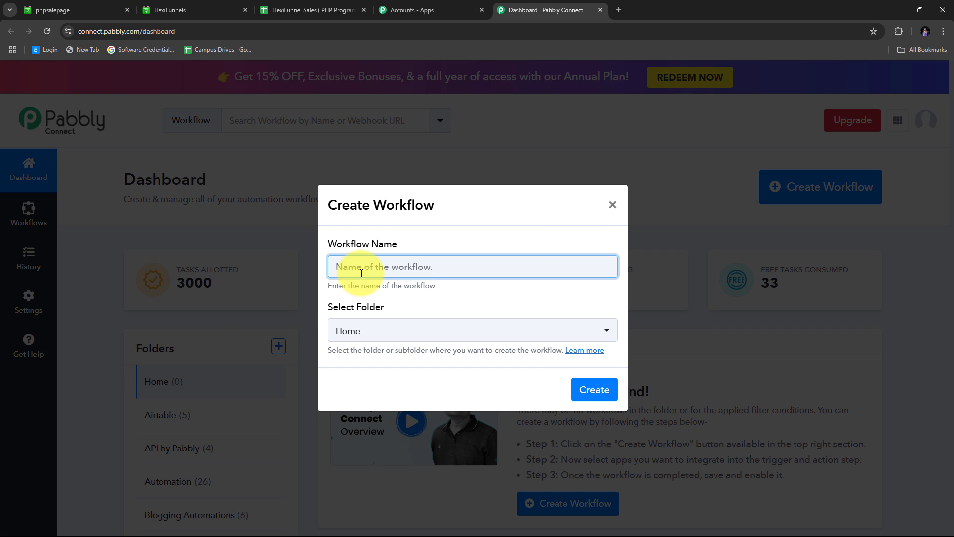
type("Add FlexiFunnels Purchase Details in Google Sheets")
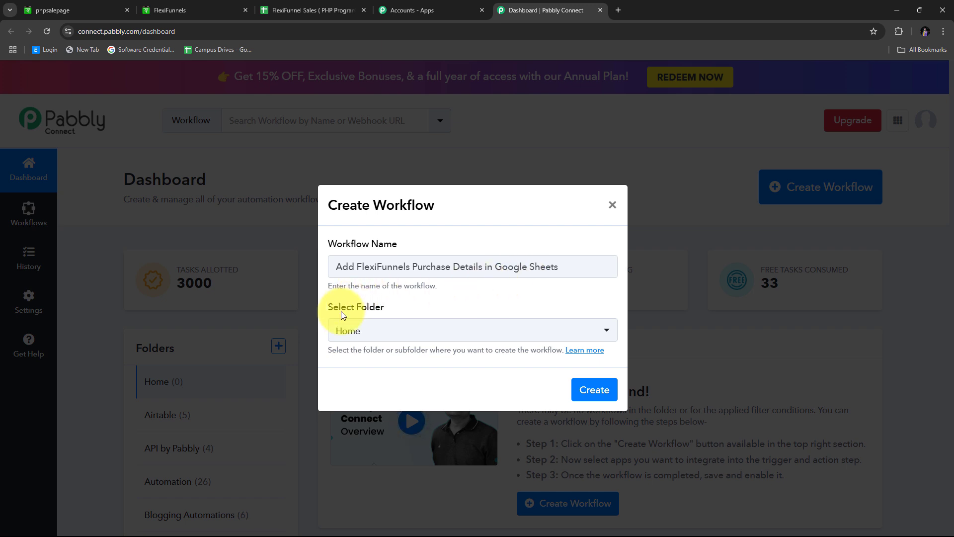
left_click(544, 332)
scroll(428, 209, "down", 6)
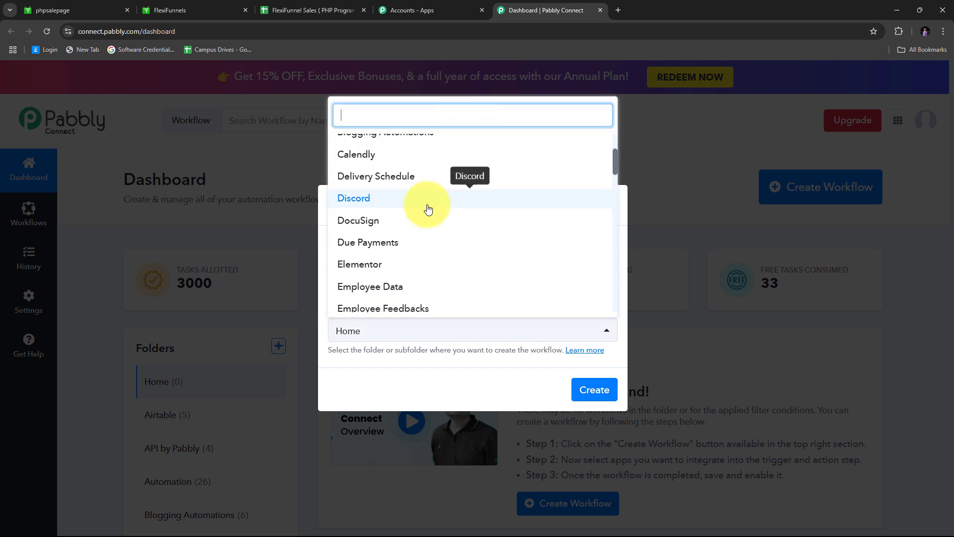
scroll(425, 219, "up", 6)
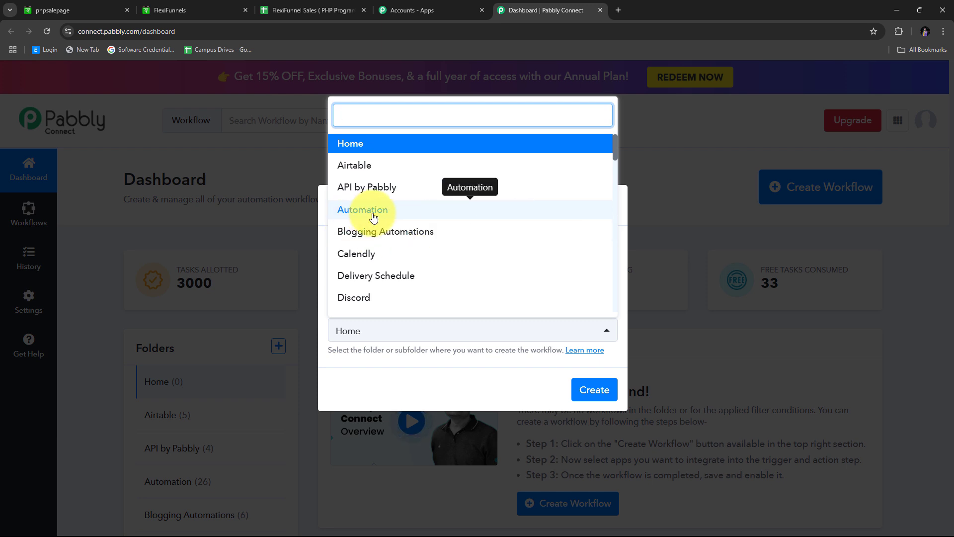
left_click(379, 215)
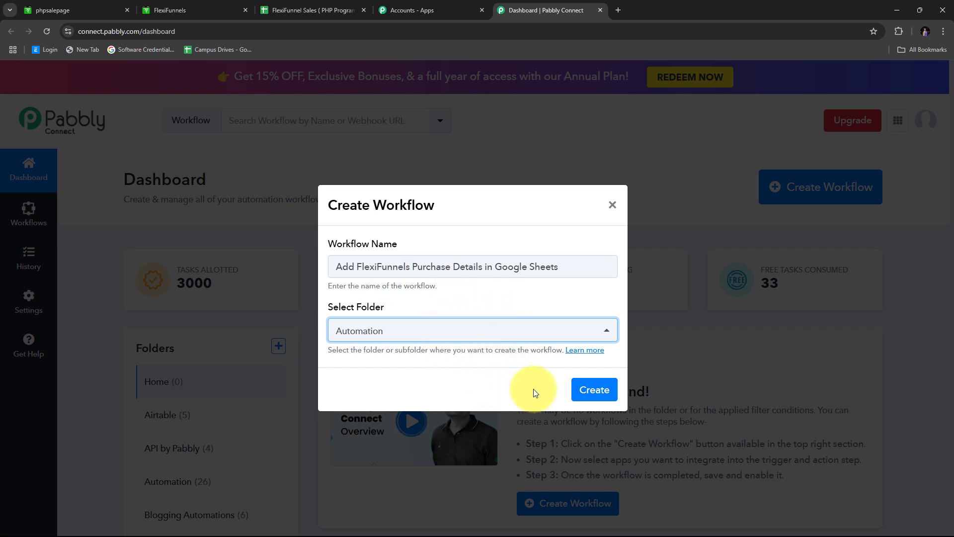
left_click(597, 389)
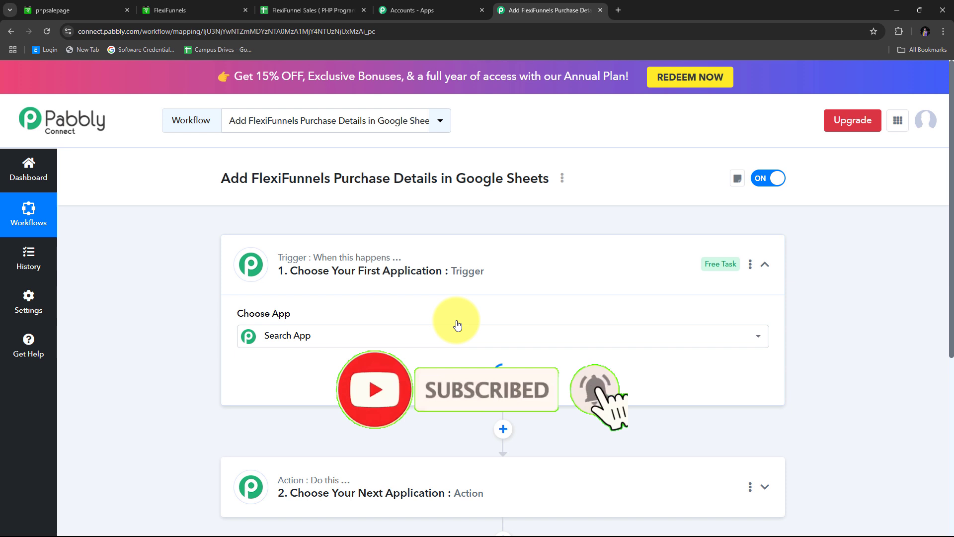
left_click(458, 325)
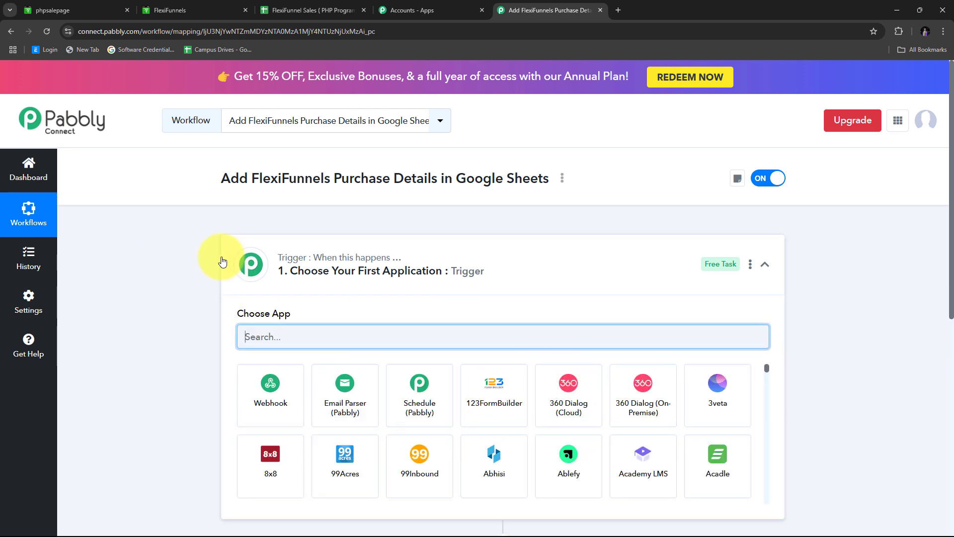
scroll(219, 255, "down", 3)
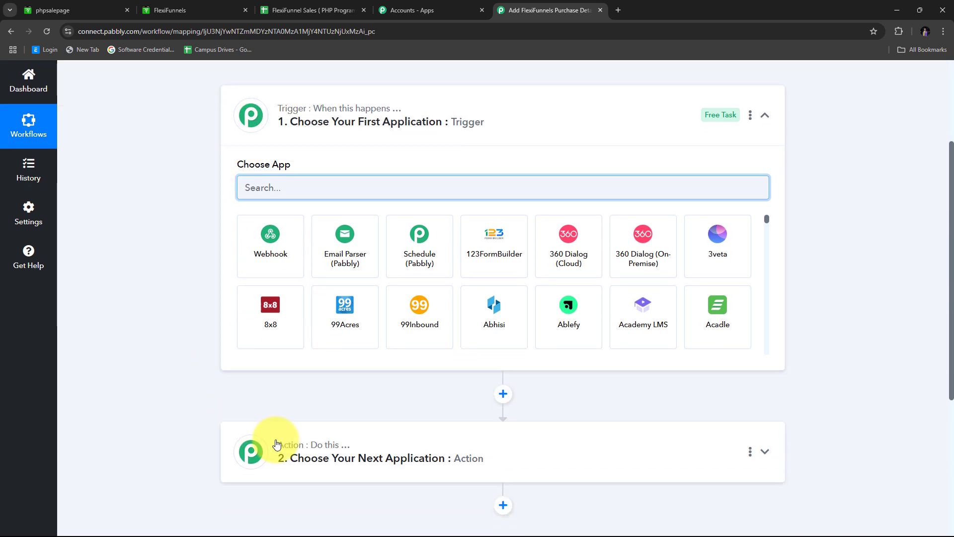
scroll(245, 363, "up", 3)
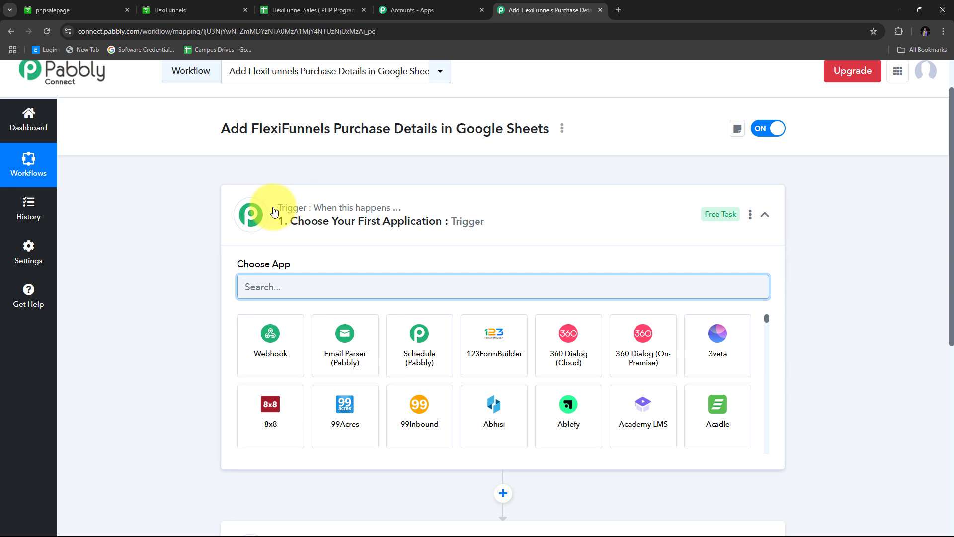
scroll(241, 277, "down", 3)
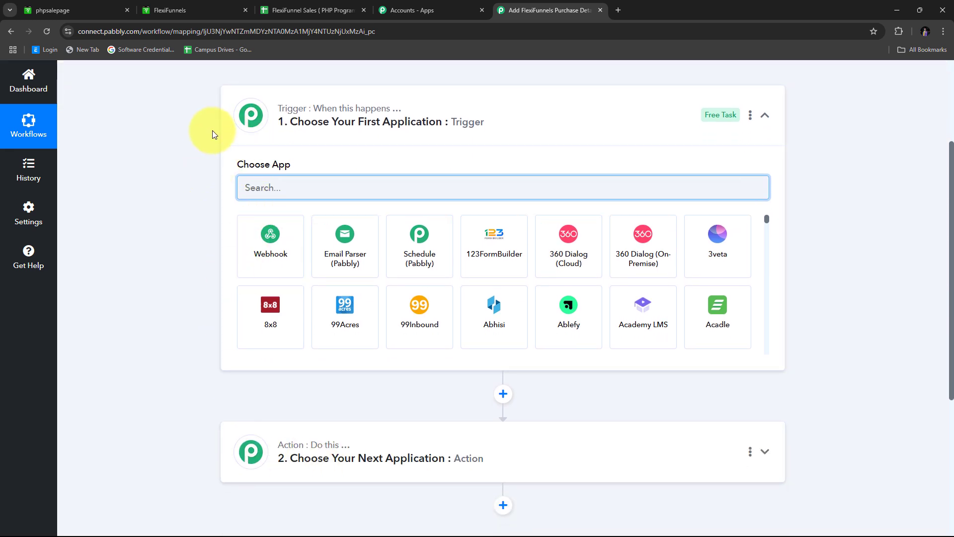
mouse_move(248, 109)
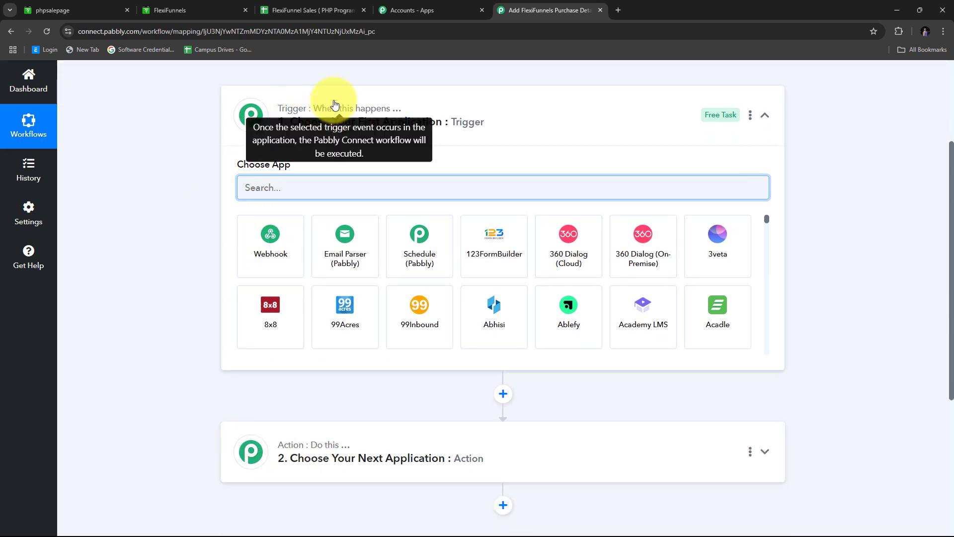
scroll(324, 255, "down", 2)
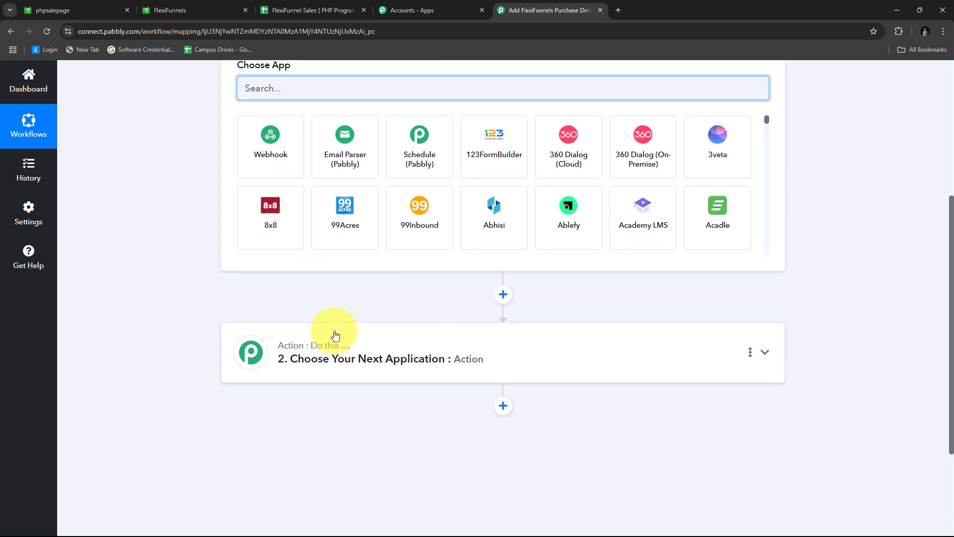
scroll(287, 272, "up", 3)
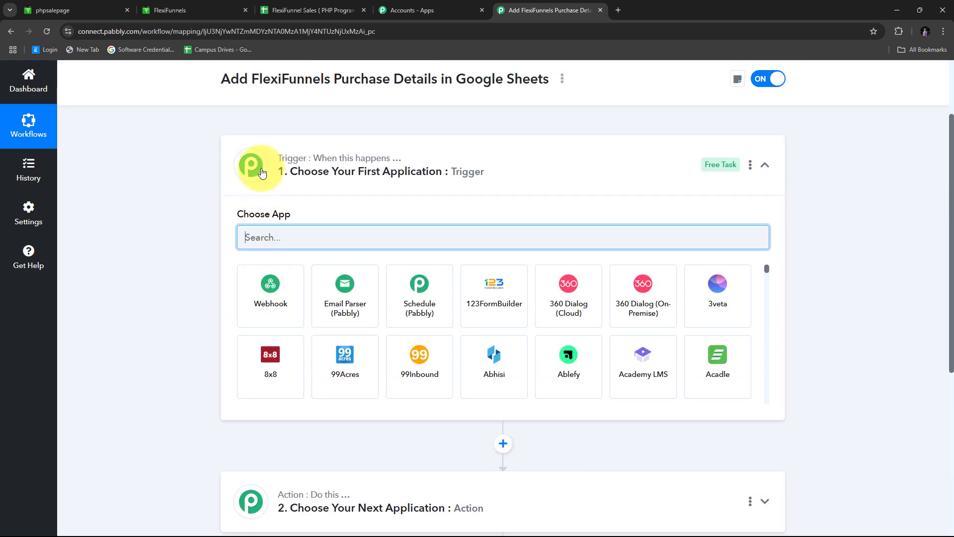
mouse_move(308, 165)
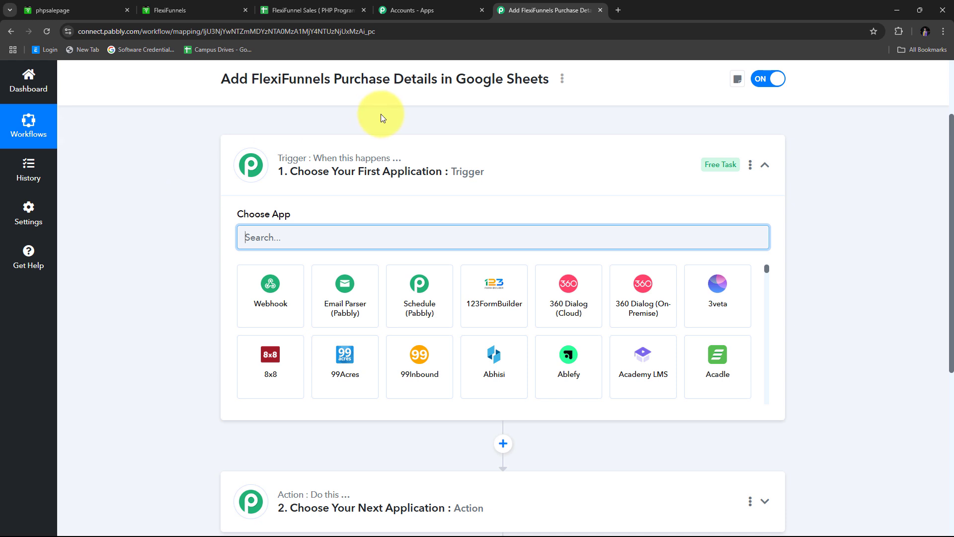
scroll(339, 189, "down", 1)
scroll(339, 189, "down", 1)
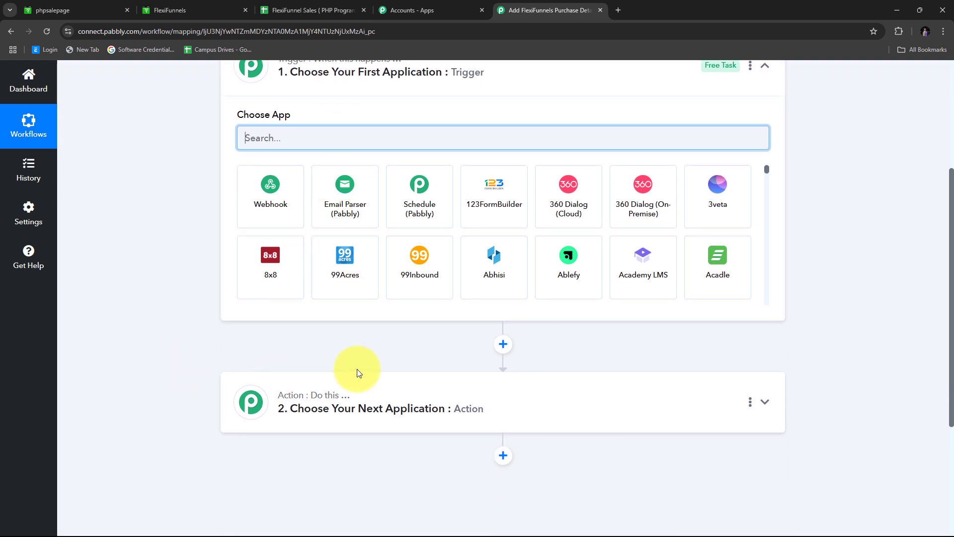
scroll(240, 370, "up", 1)
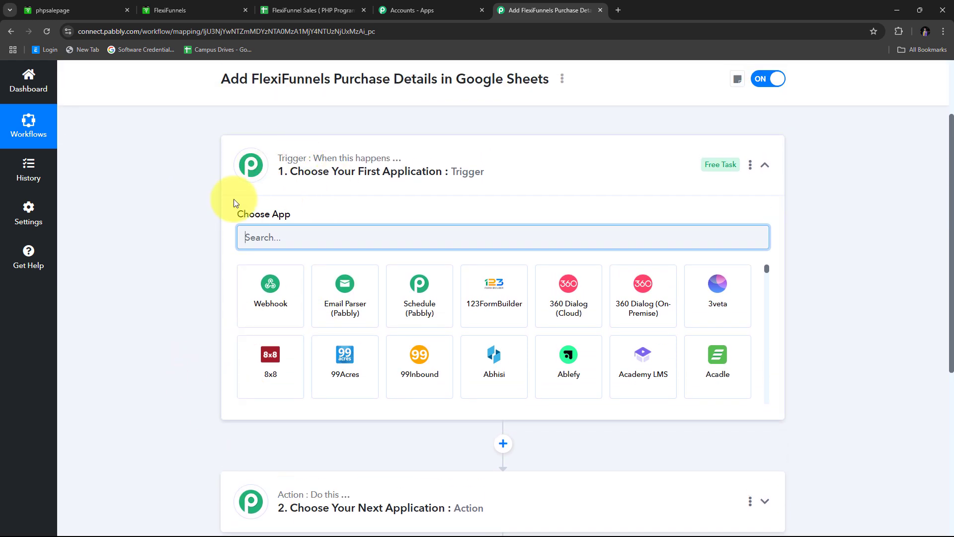
mouse_move(278, 164)
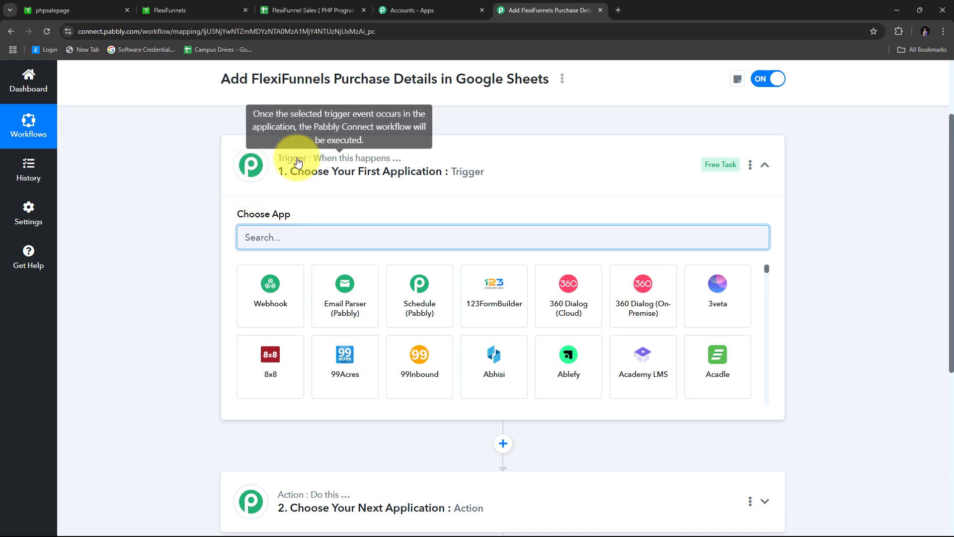
scroll(520, 332, "down", 1)
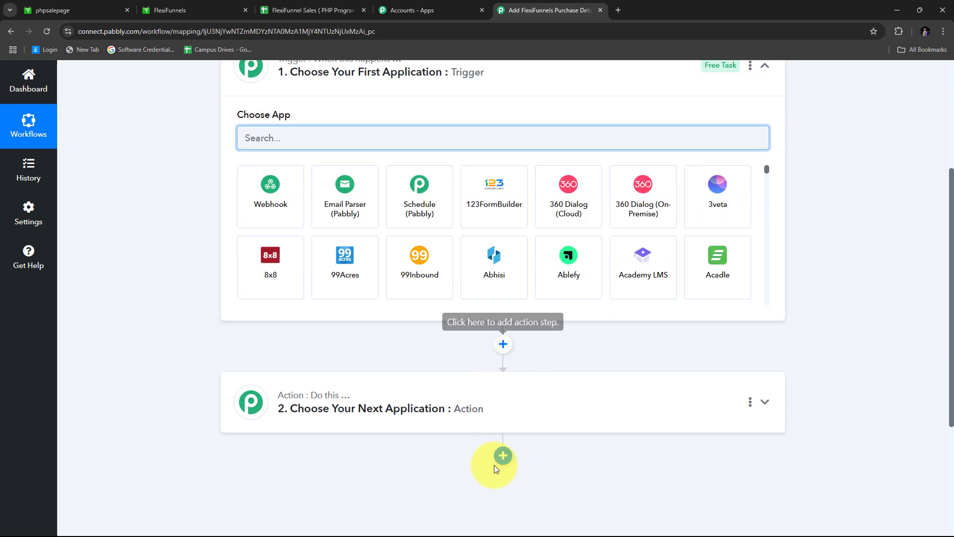
scroll(306, 366, "up", 1)
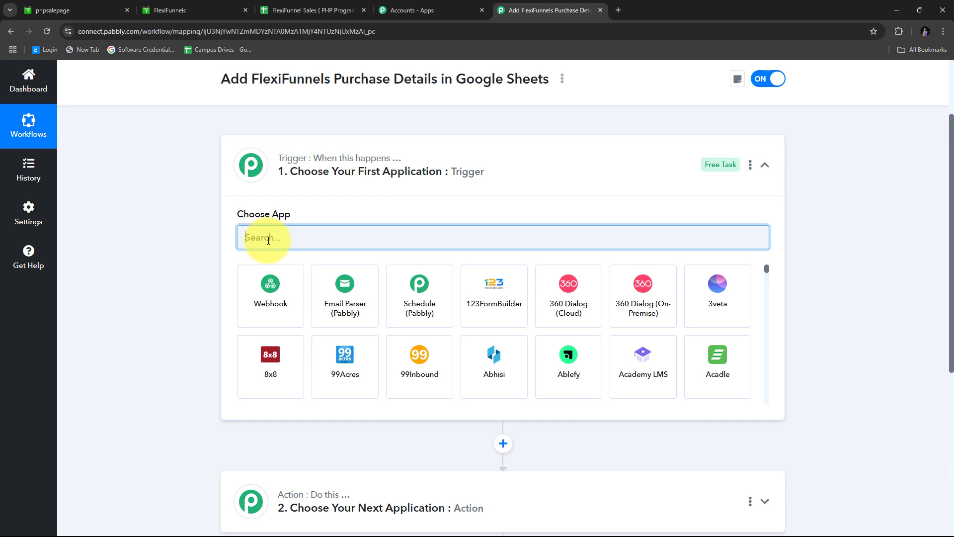
Set the trigger app to FlexiFunnels with New Purchase as the trigger event.
type("FlexiFunnels")
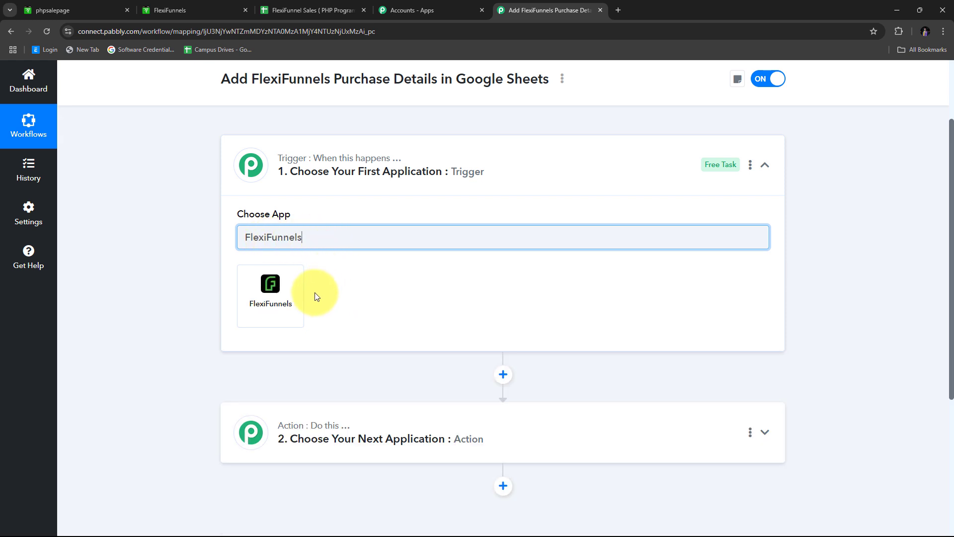
left_click(281, 299)
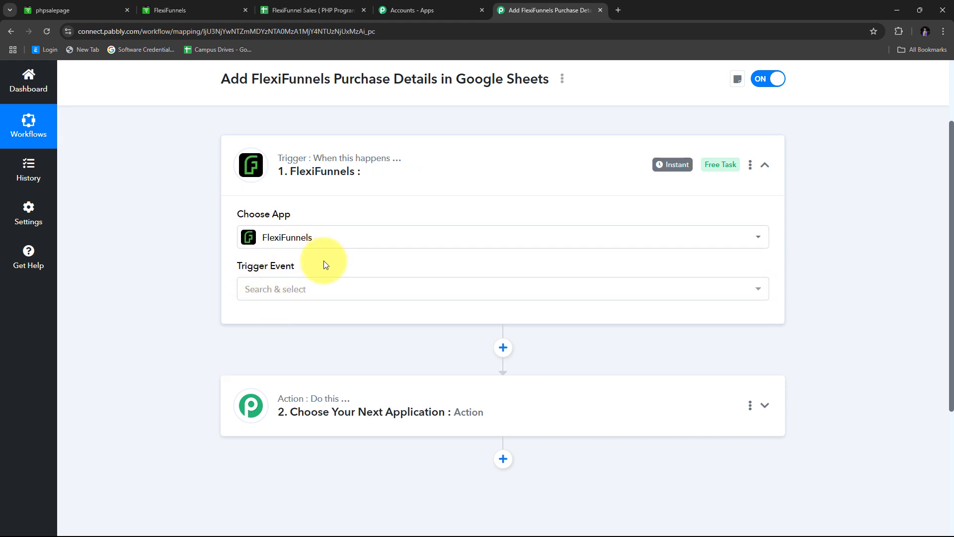
left_click(675, 297)
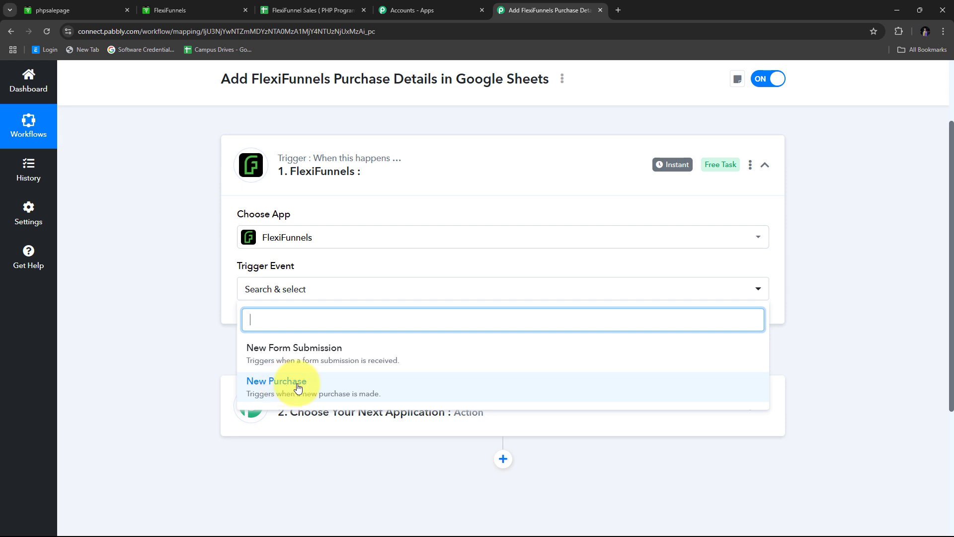
left_click(298, 387)
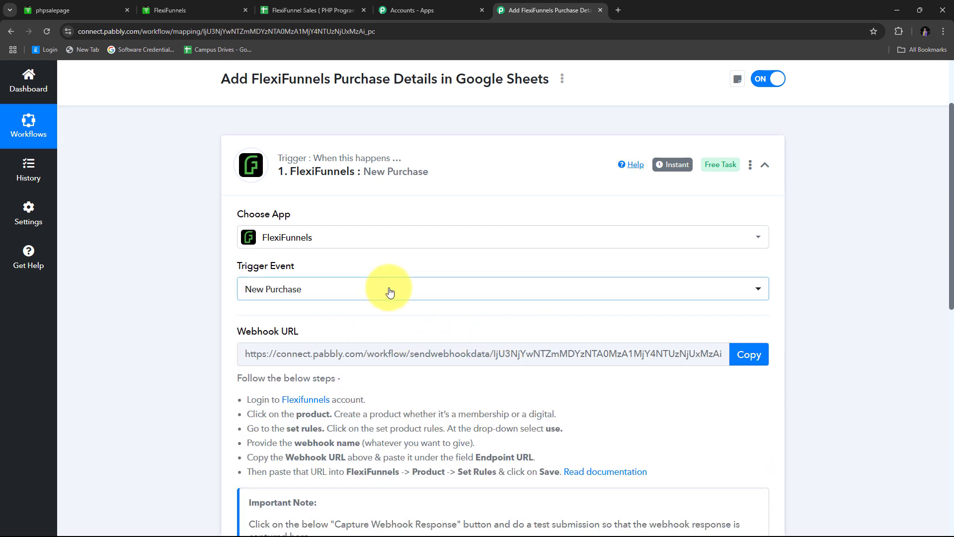
Copy the trigger's webhook URL and return to the FlexiFunnels products page.
scroll(389, 292, "down", 1)
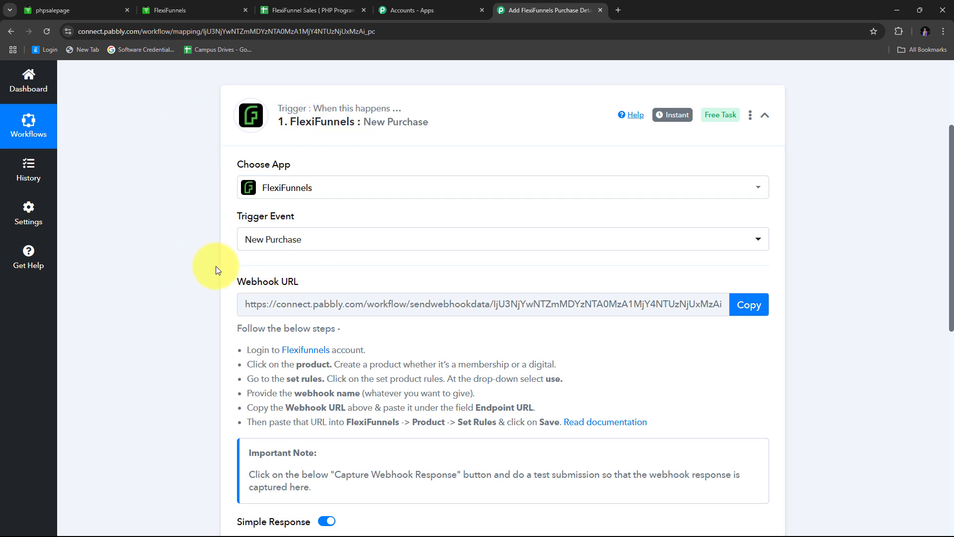
left_click_drag(233, 280, 313, 281)
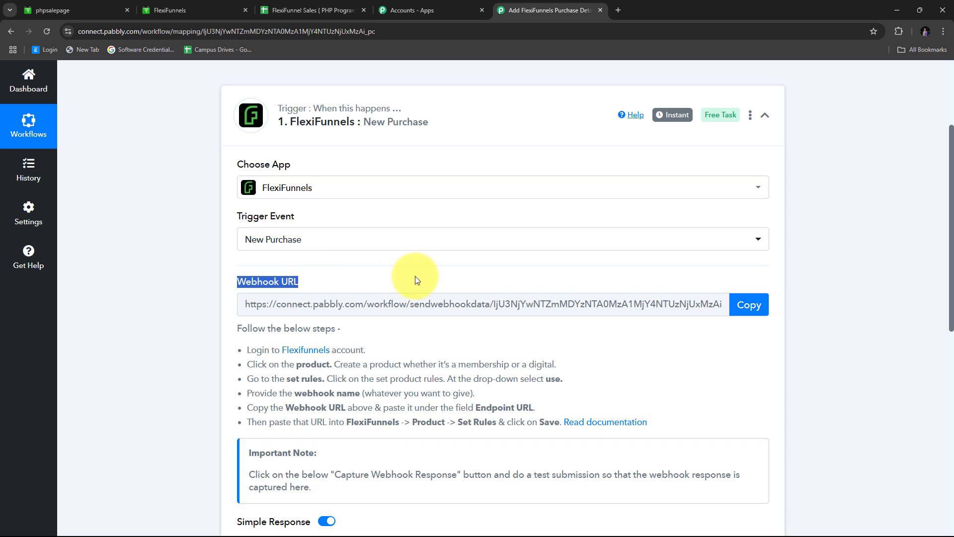
mouse_move(267, 284)
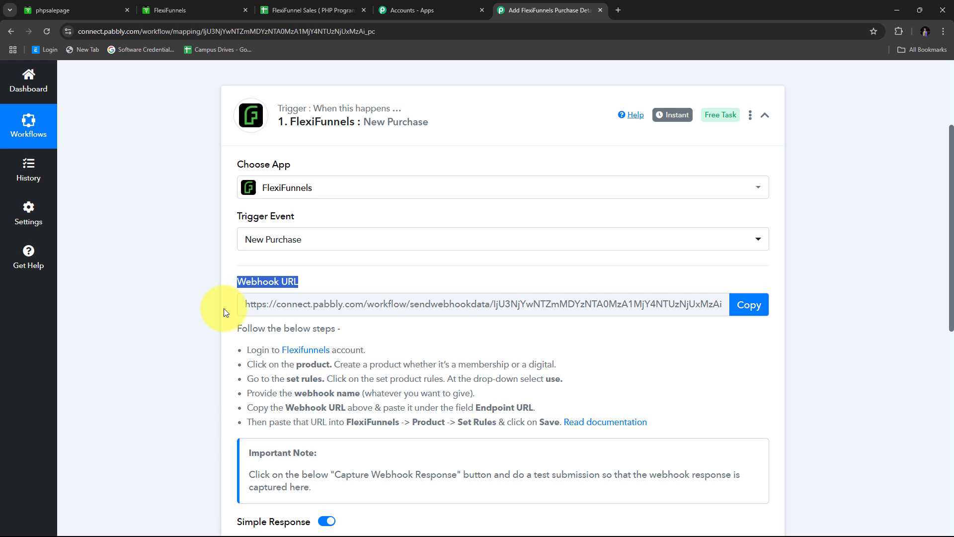
scroll(330, 296, "down", 1)
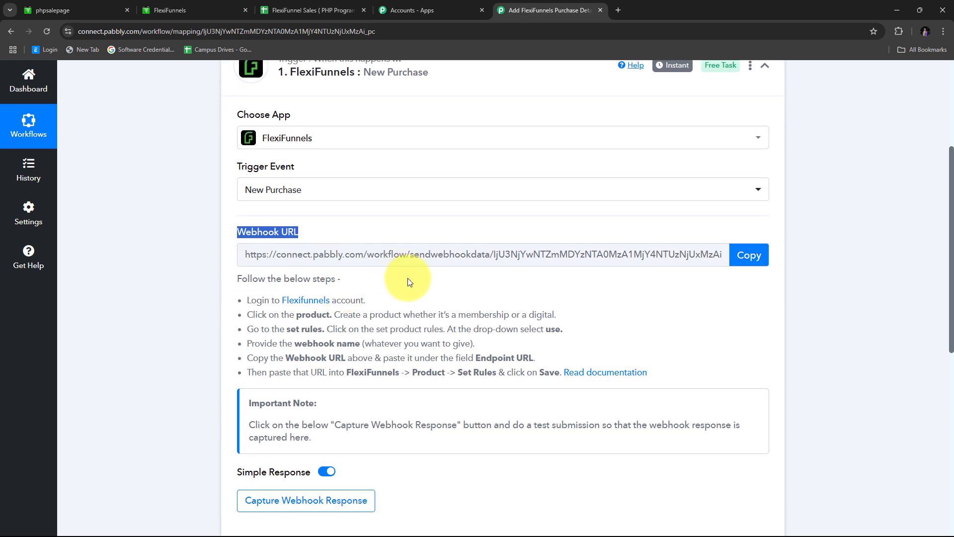
scroll(407, 281, "down", 1)
scroll(404, 278, "up", 2)
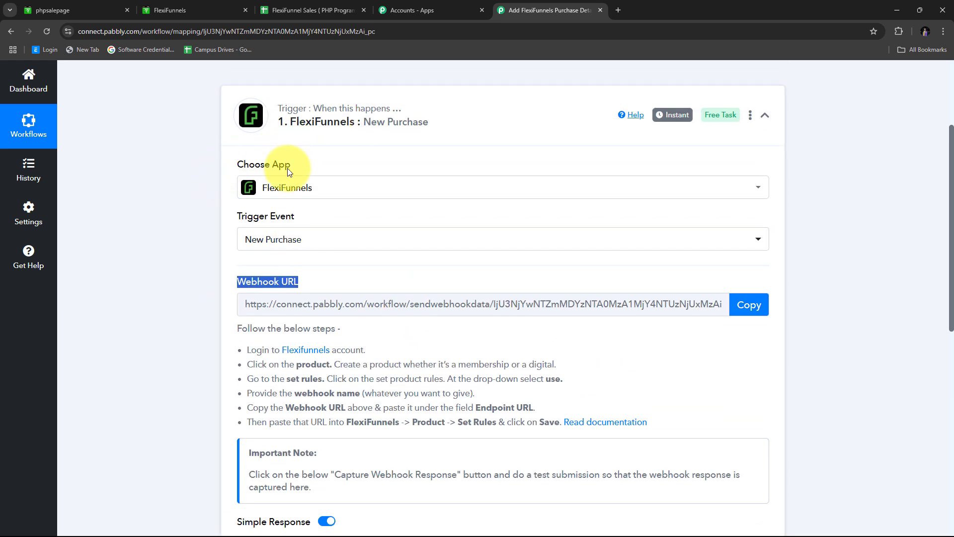
scroll(268, 228, "down", 1)
left_click_drag(242, 301, 672, 381)
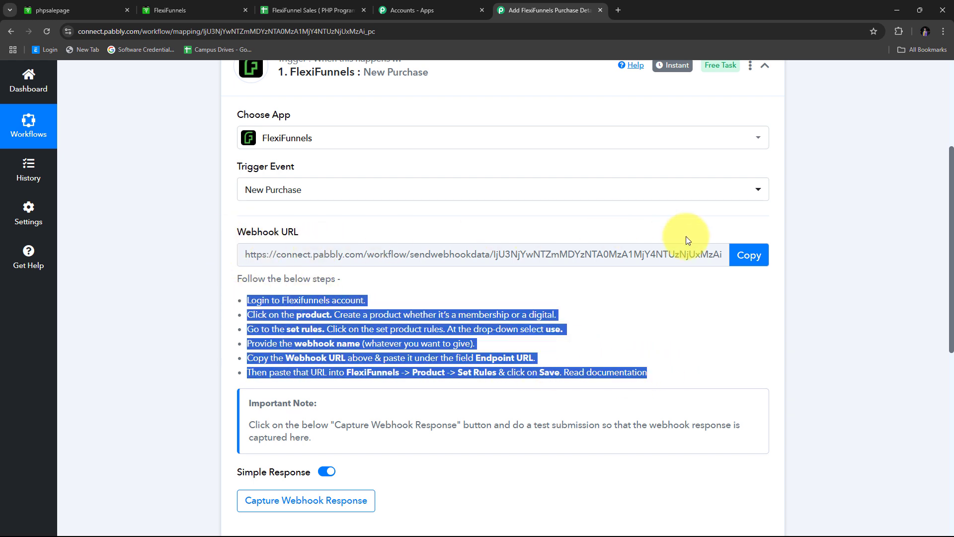
left_click(749, 257)
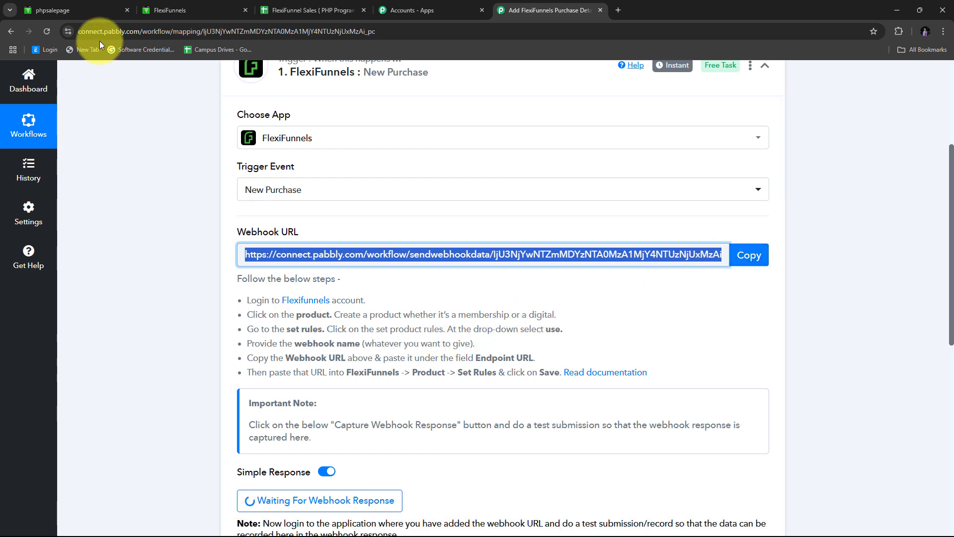
left_click(196, 2)
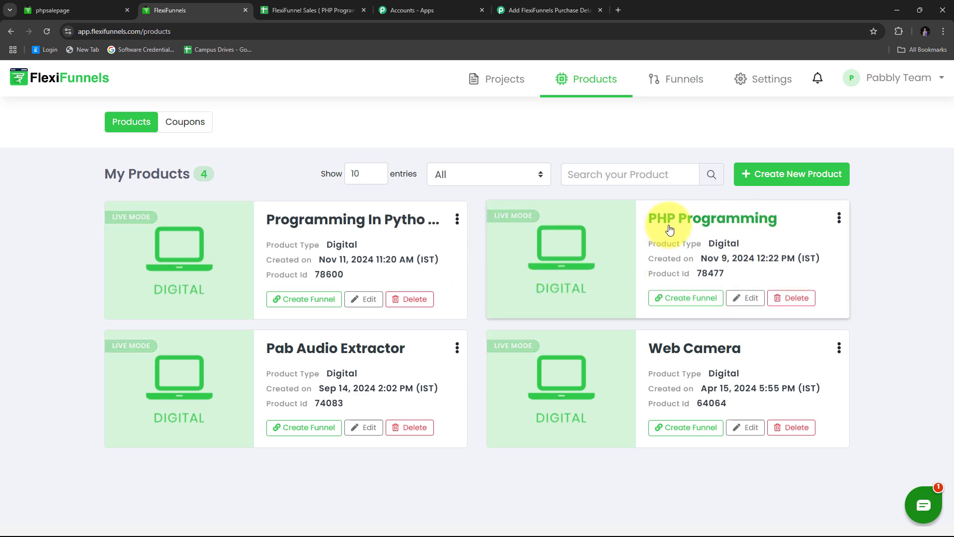
Edit the PHP Programming product and go to its Set Rules section.
left_click(728, 224)
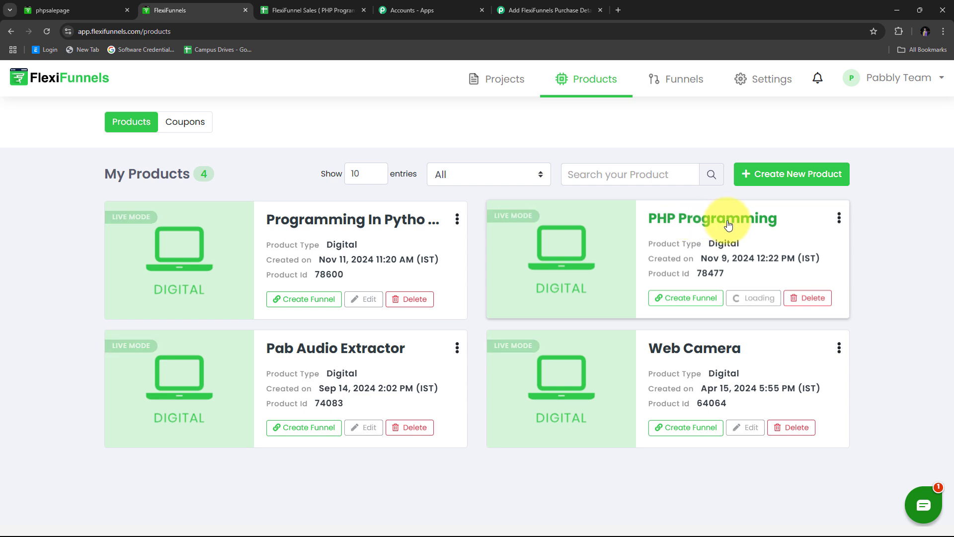
scroll(277, 226, "down", 2)
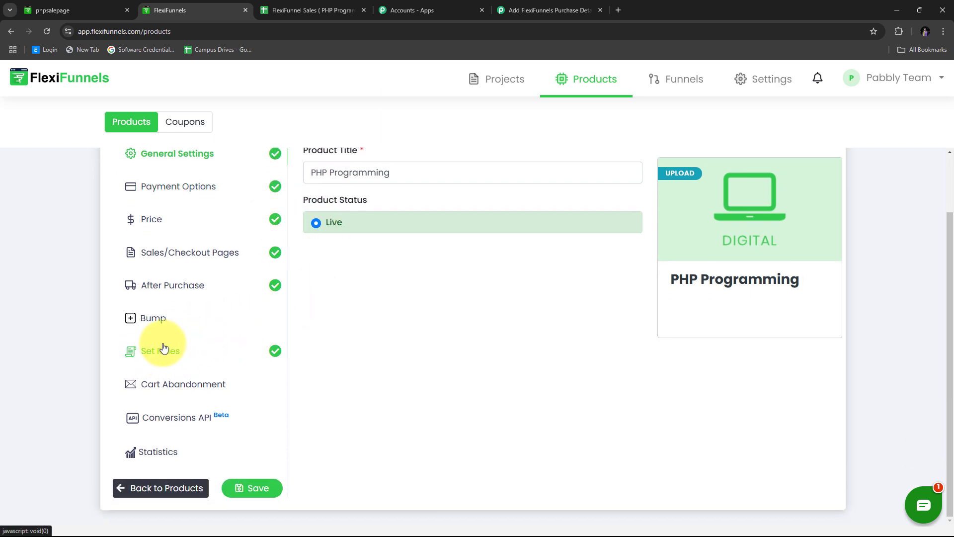
left_click(153, 358)
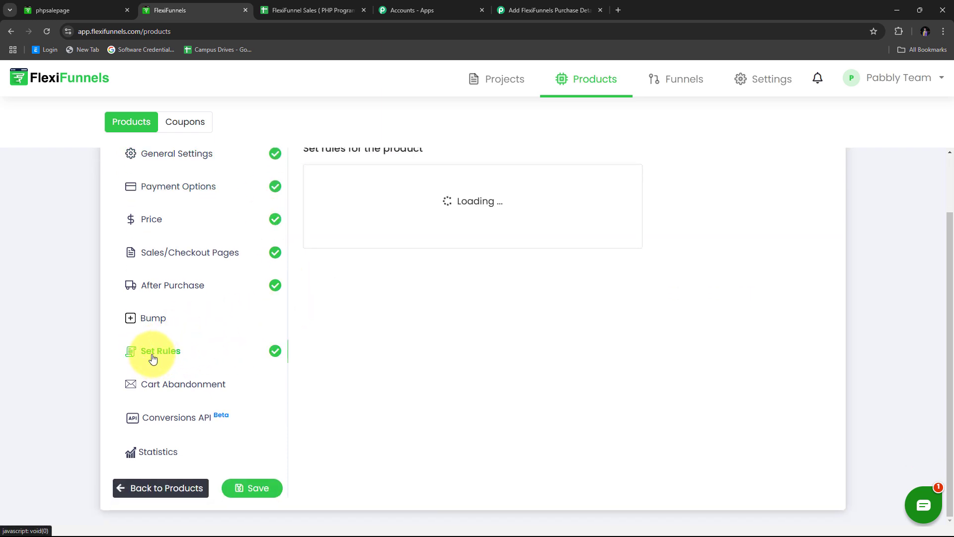
scroll(433, 356, "up", 2)
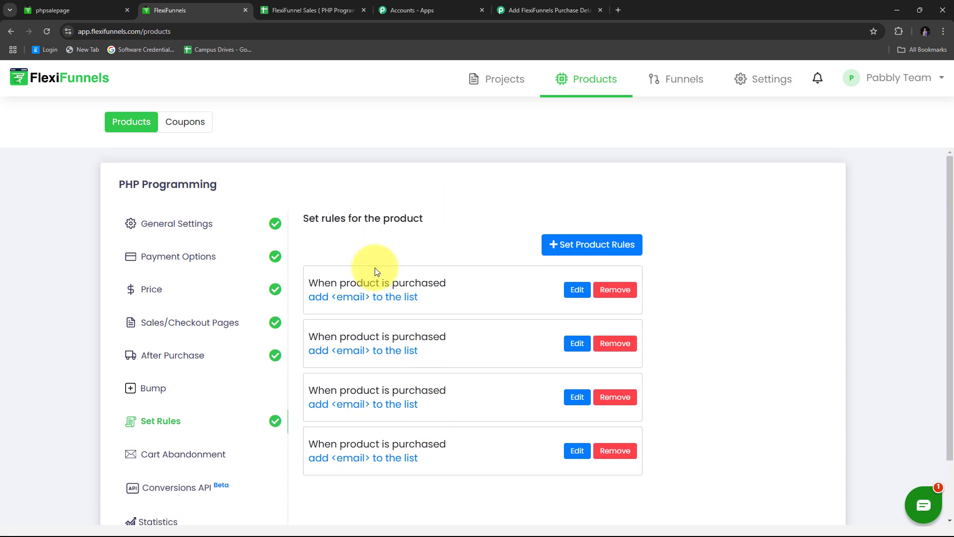
Save a 'When product is purchased' rule using Webhook 'Pabbly Connect' with the pasted URL.
left_click(577, 248)
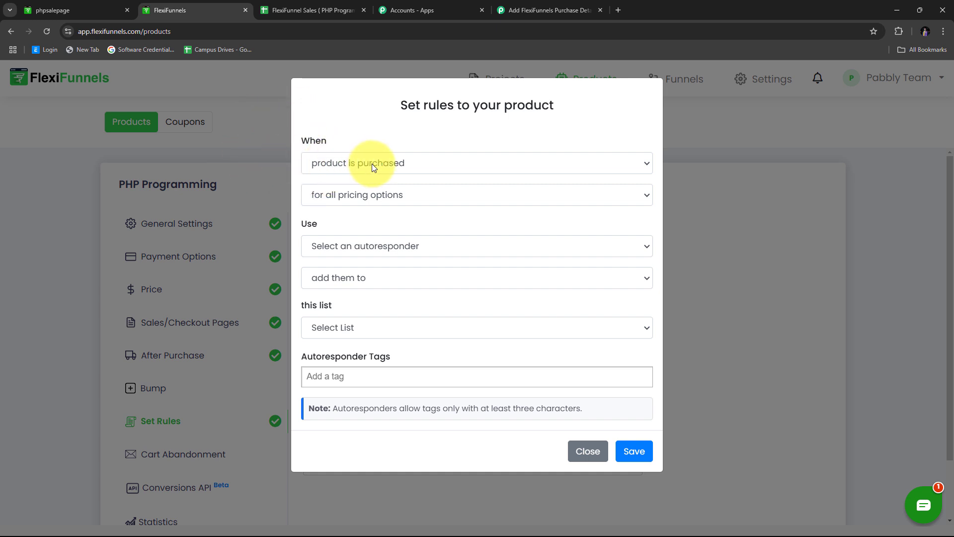
left_click(428, 169)
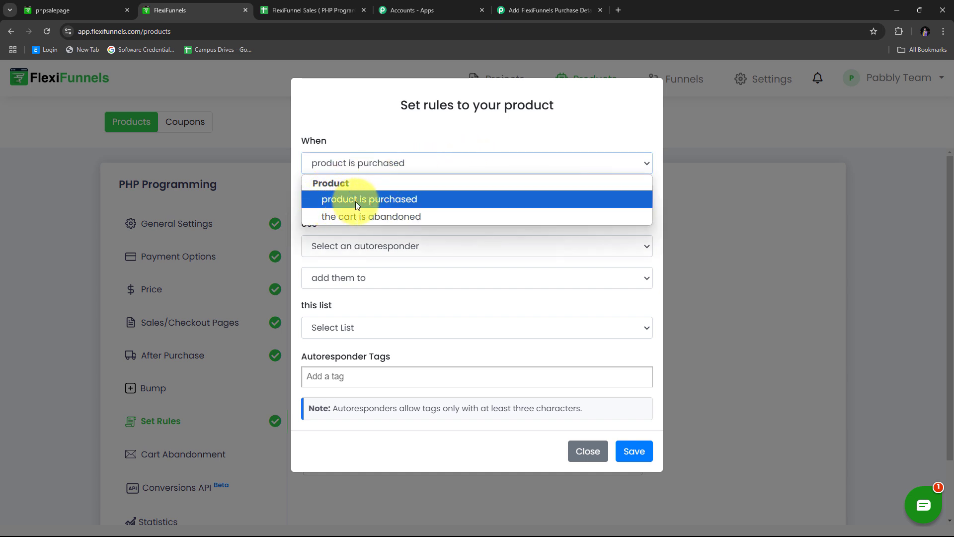
left_click(404, 199)
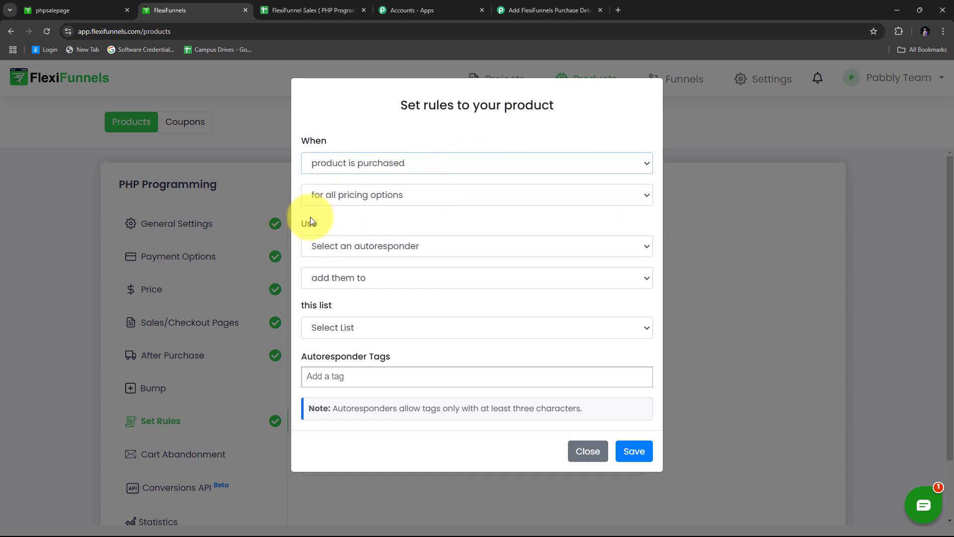
left_click(608, 254)
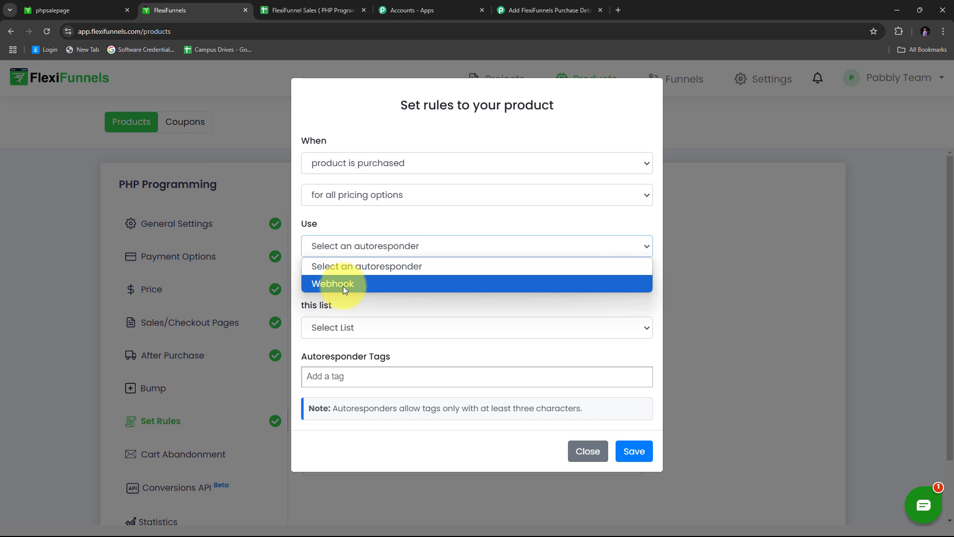
left_click(344, 287)
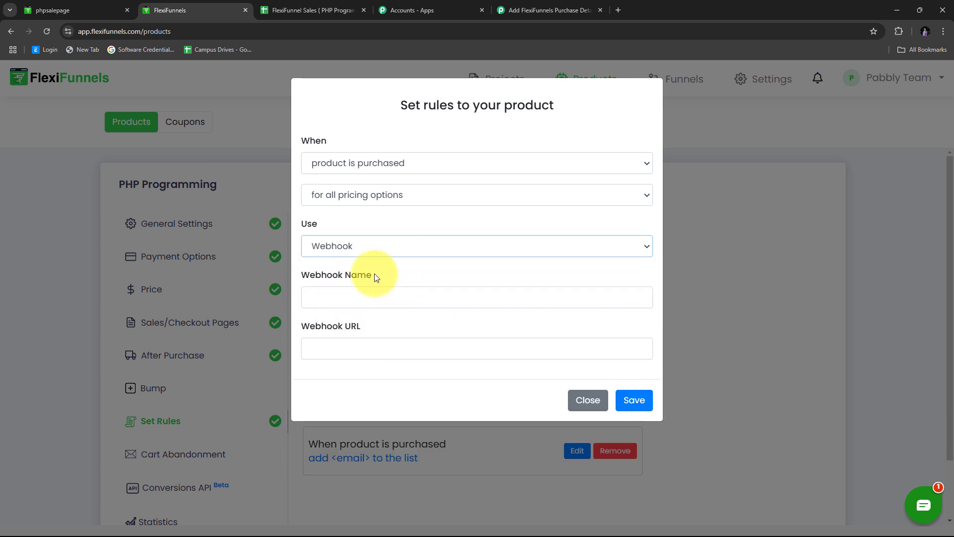
left_click(334, 302)
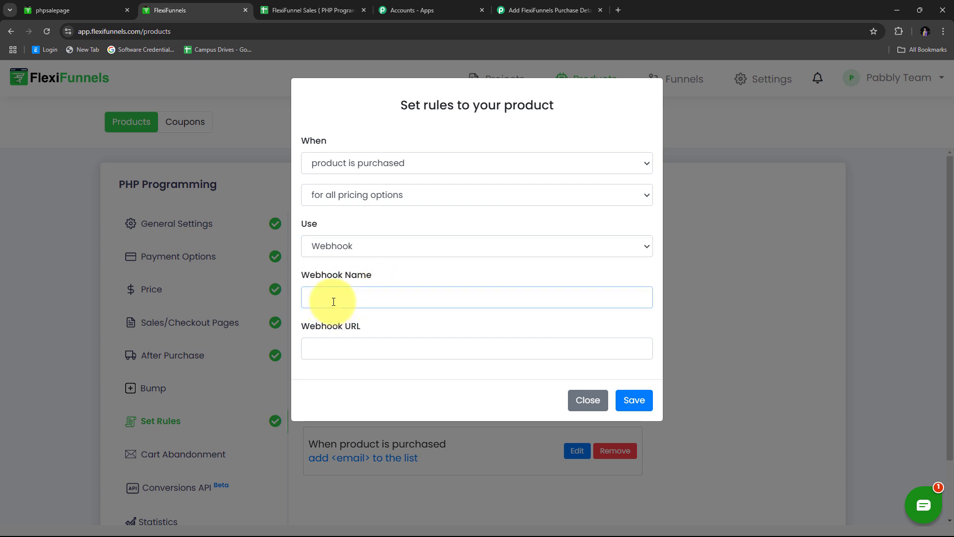
type("Pabbly Connect")
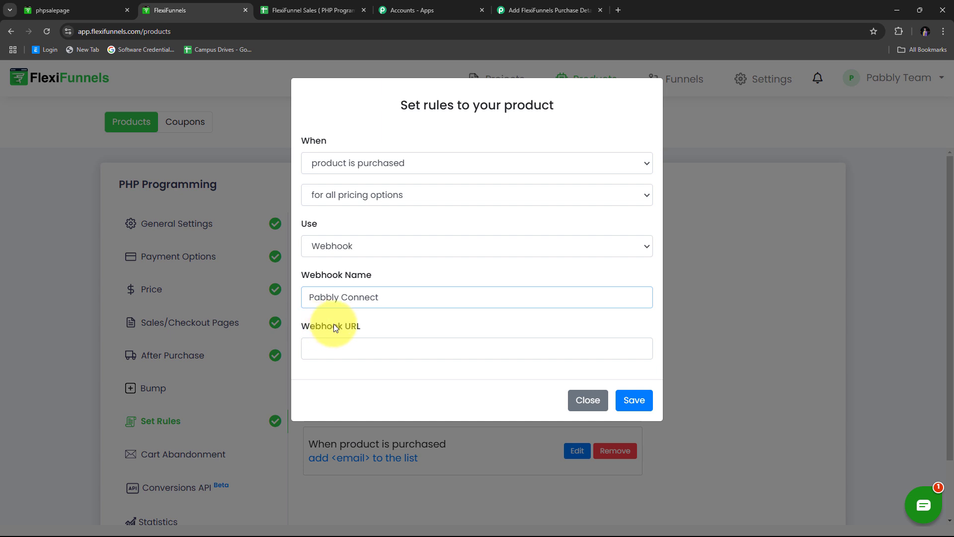
right_click(328, 349)
left_click(356, 242)
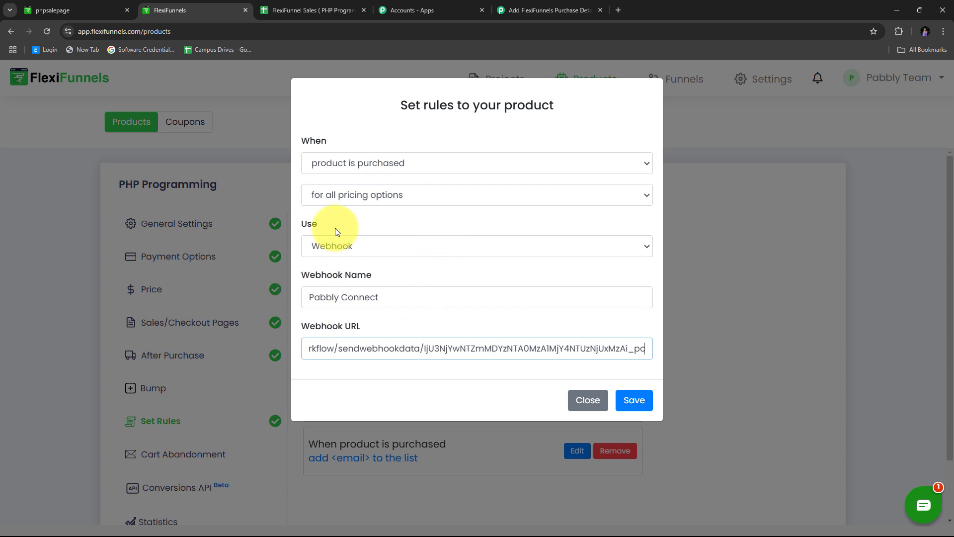
left_click(639, 406)
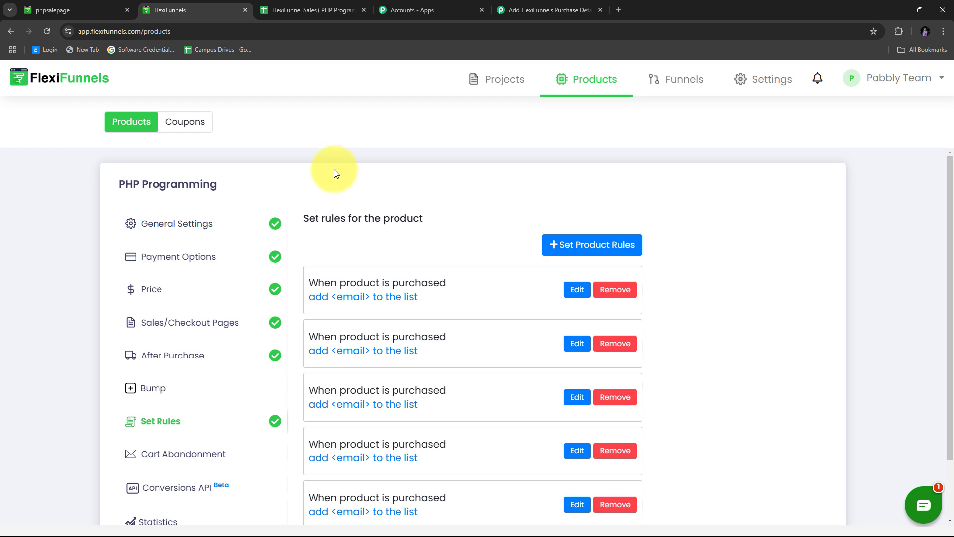
Scroll Pabbly's trigger to Waiting For Webhook Response, then switch to the PHP Programming sales page.
left_click(540, 6)
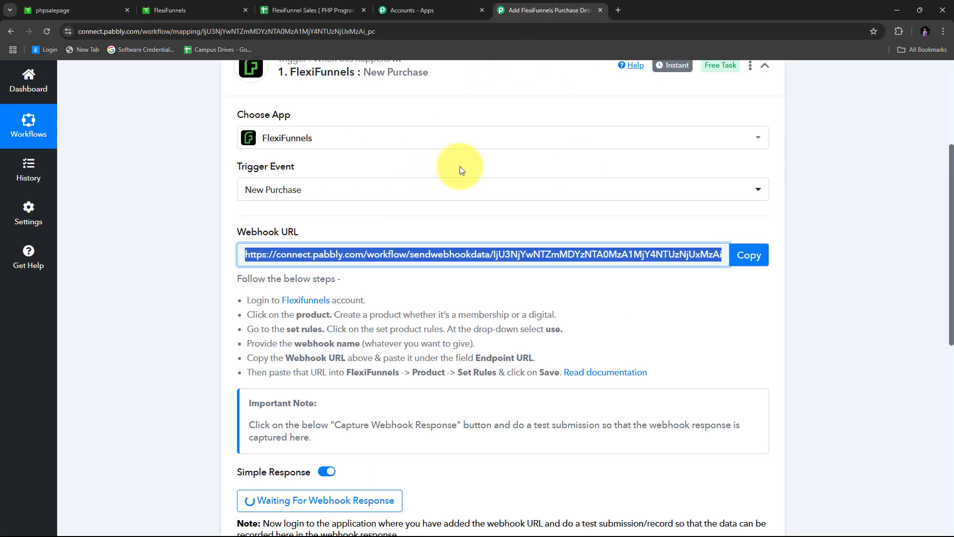
scroll(485, 161, "down", 3)
scroll(484, 162, "down", 2)
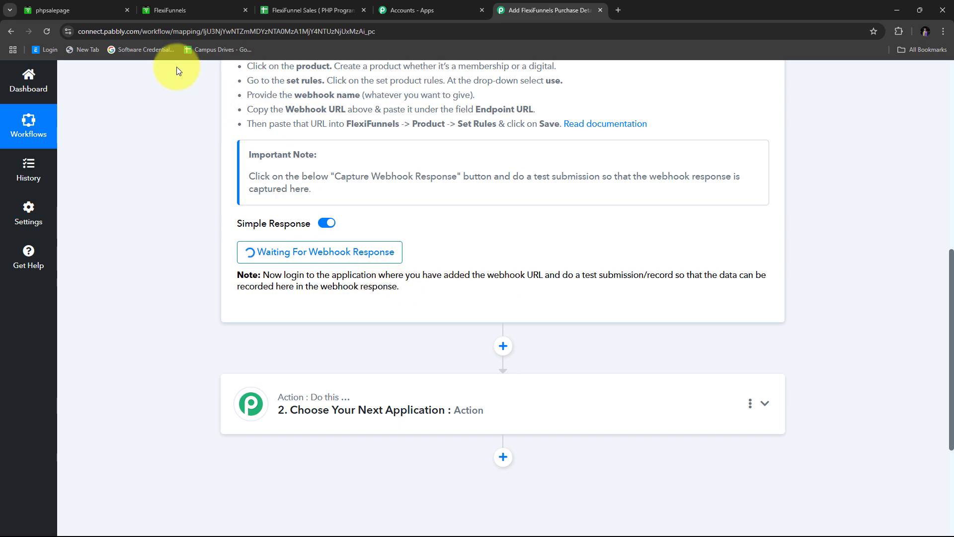
left_click(71, 10)
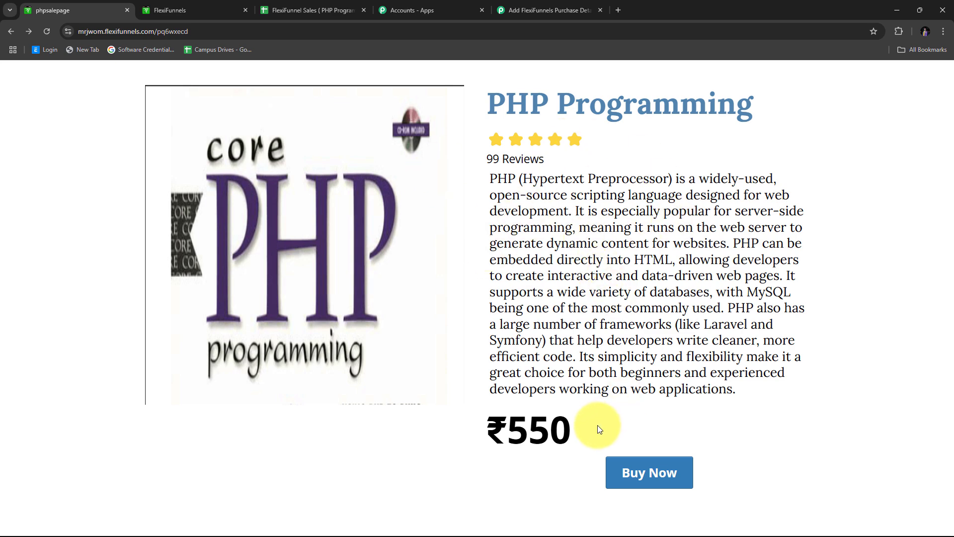
Start buying PHP Programming to reach the checkout form.
left_click(634, 472)
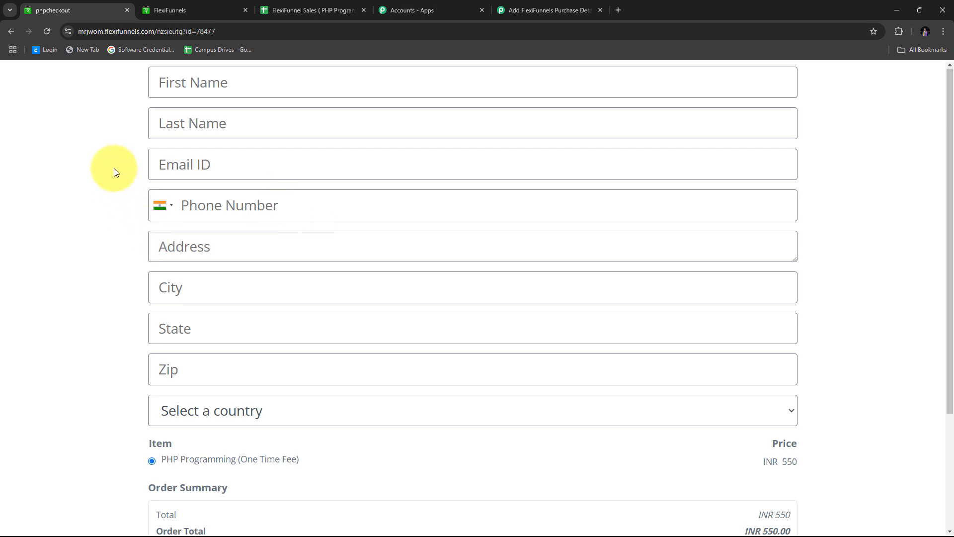
scroll(258, 418, "down", 3)
scroll(205, 386, "up", 3)
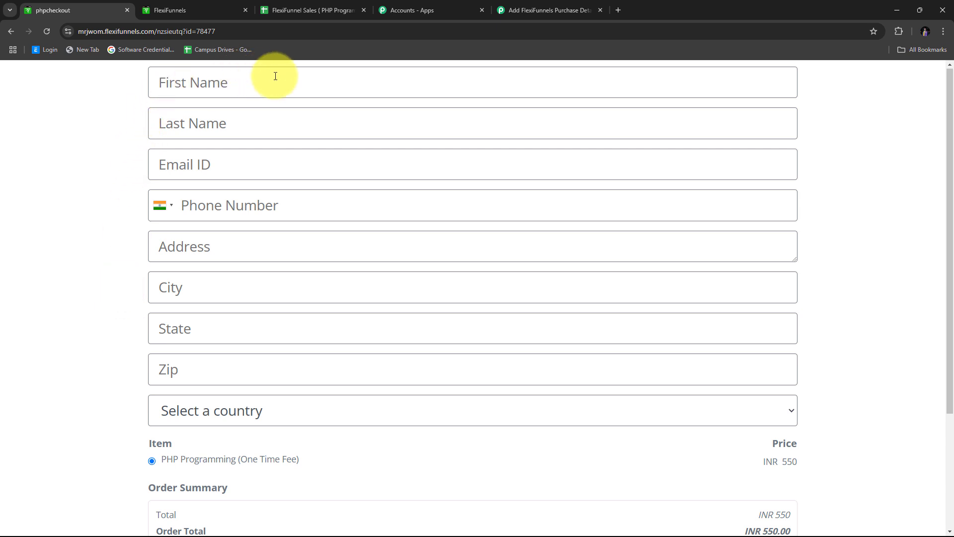
scroll(316, 349, "down", 1)
scroll(315, 349, "down", 3)
scroll(315, 341, "up", 3)
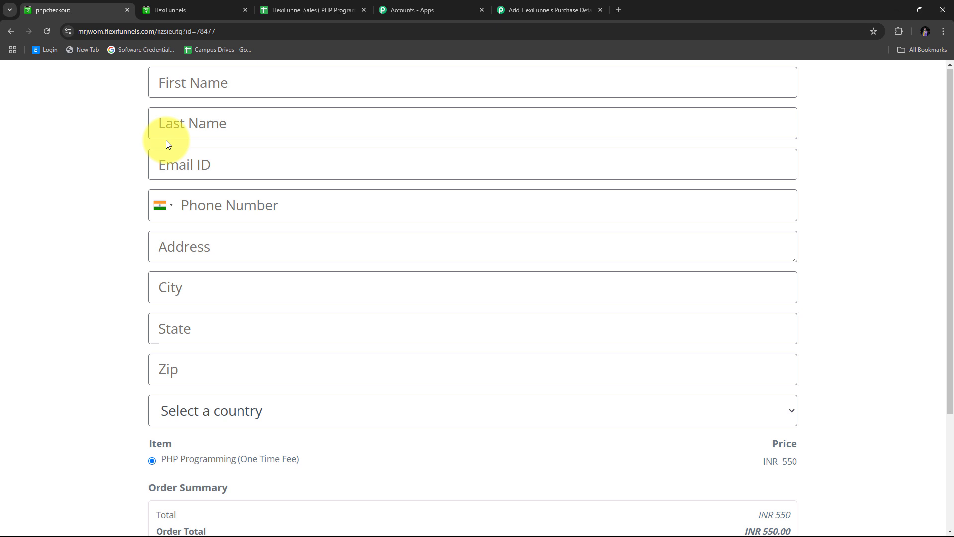
Fill in the test buyer's first and last name, e-mail address and phone number.
left_click(192, 82)
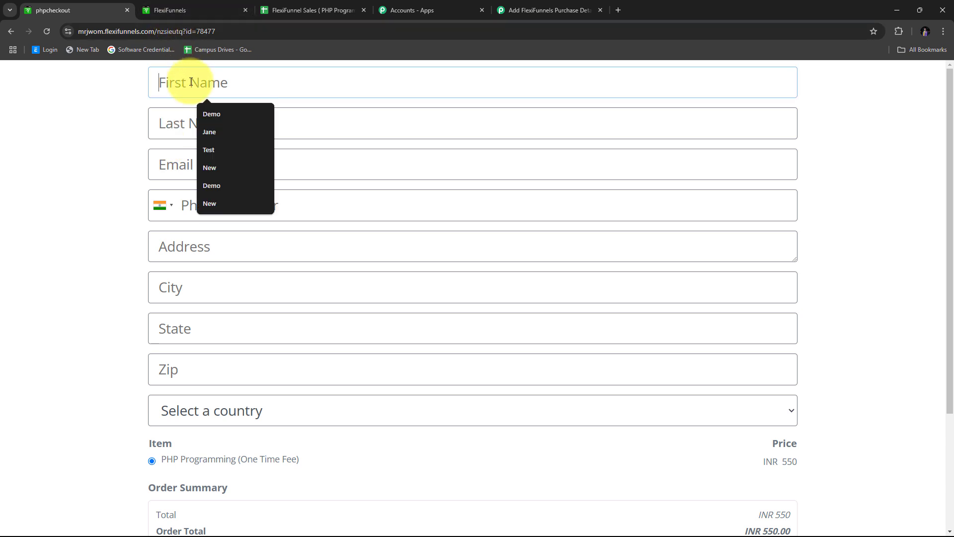
type("Demo")
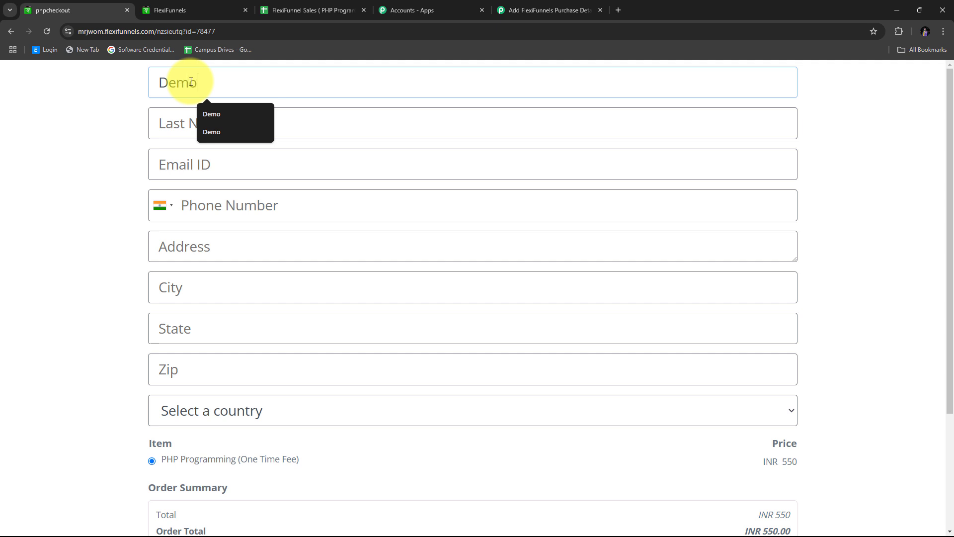
key("Tab")
type("User")
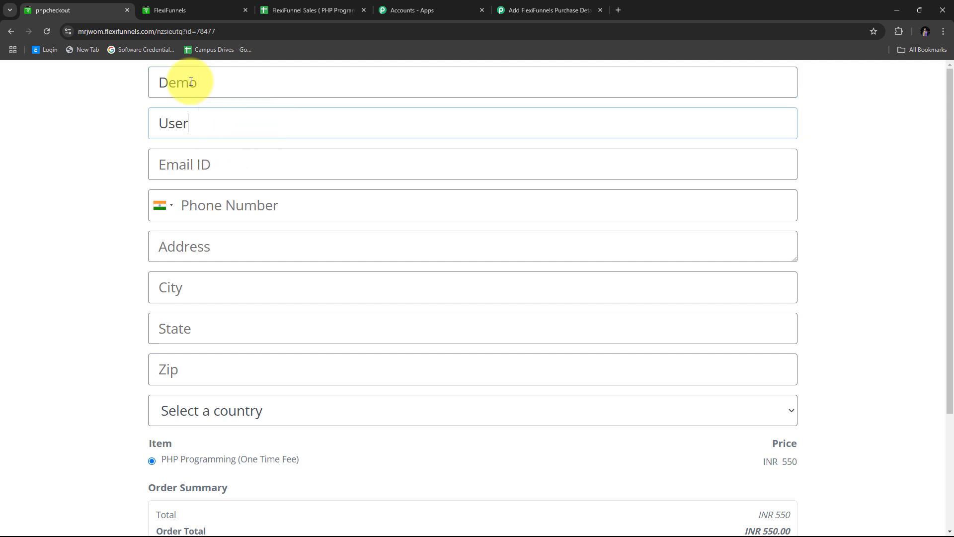
key("Tab")
type("dem")
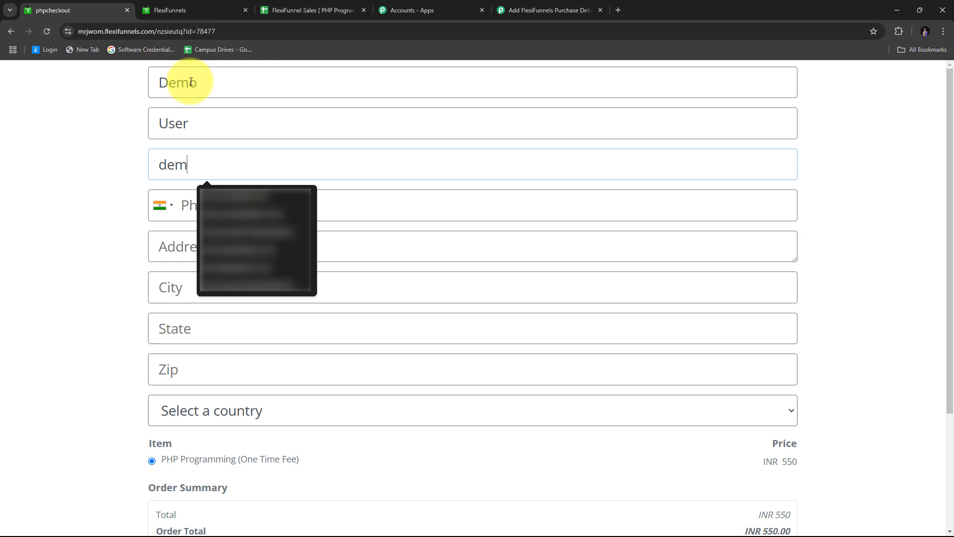
key("Down")
key("Return")
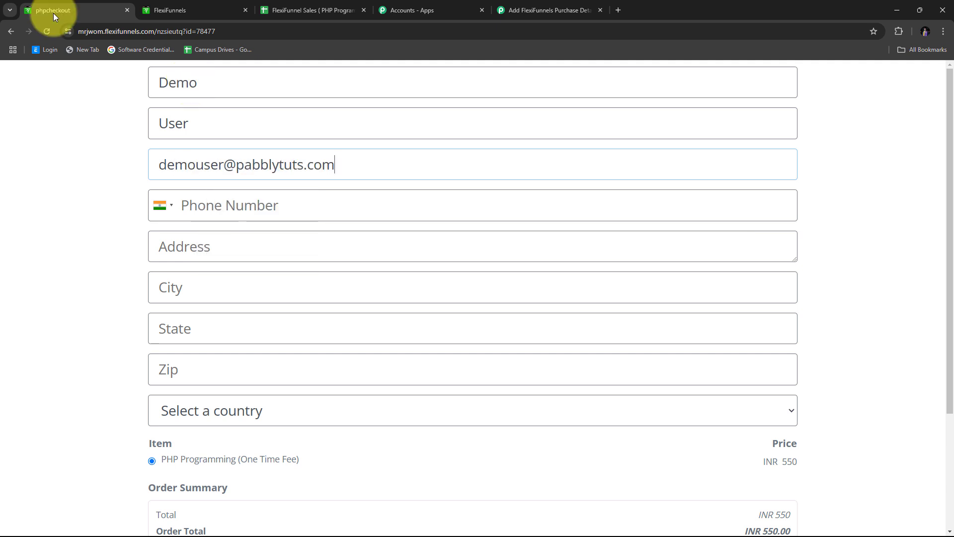
key("Tab")
key("Tab")
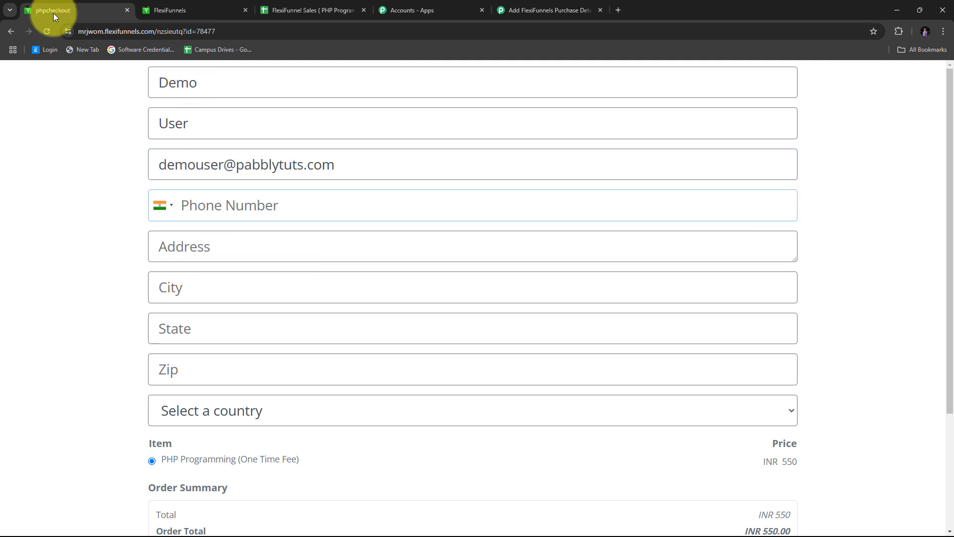
type("9191919191")
Enter the buyer's street address, city, state and zip code, and select India as country.
key("Tab")
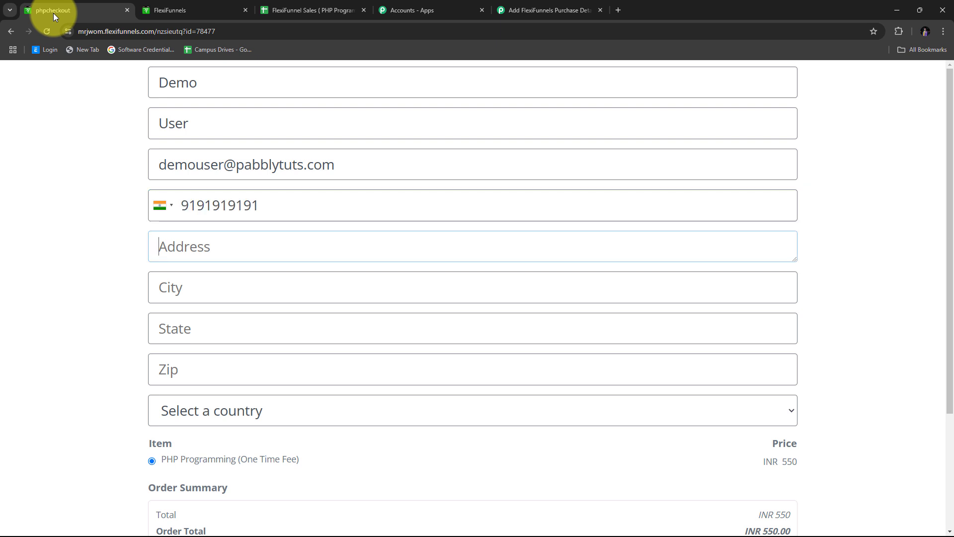
type("Old Street")
key("Tab")
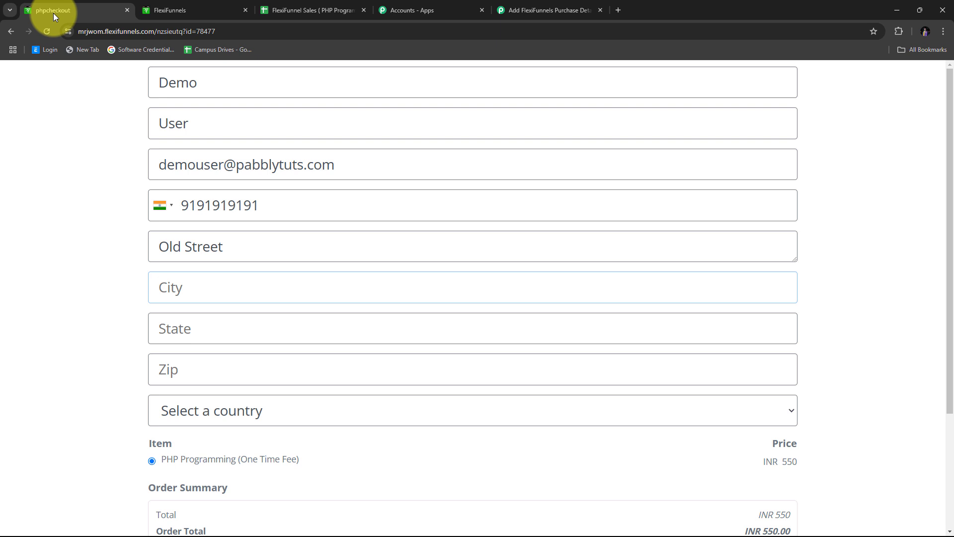
type("Bho")
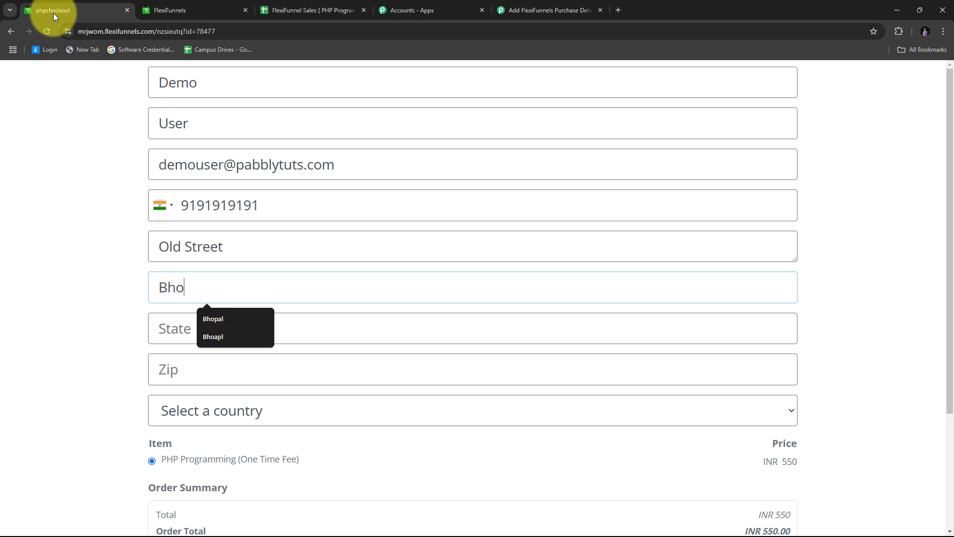
type("pal")
key("Tab")
type("Madhya")
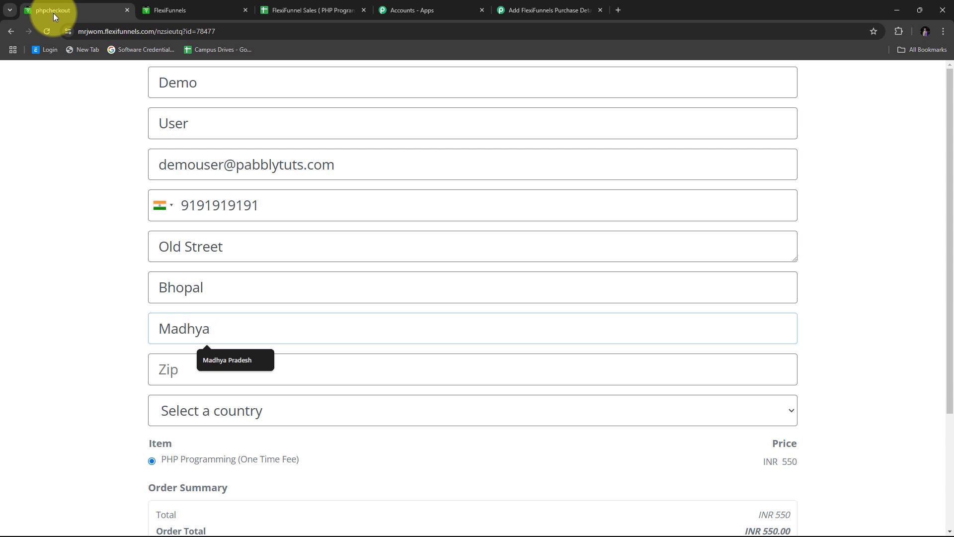
key("Down")
key("Return")
key("Tab")
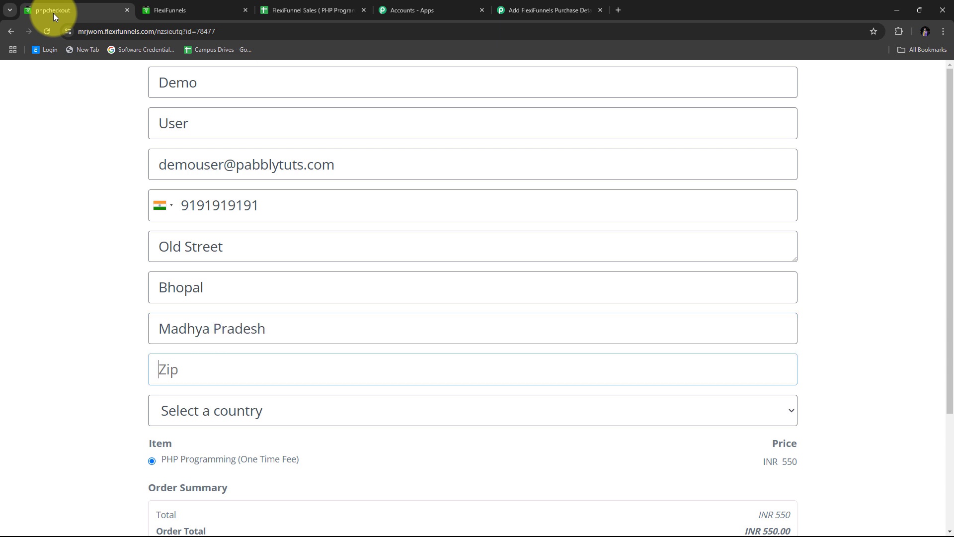
type("461111")
key("Tab")
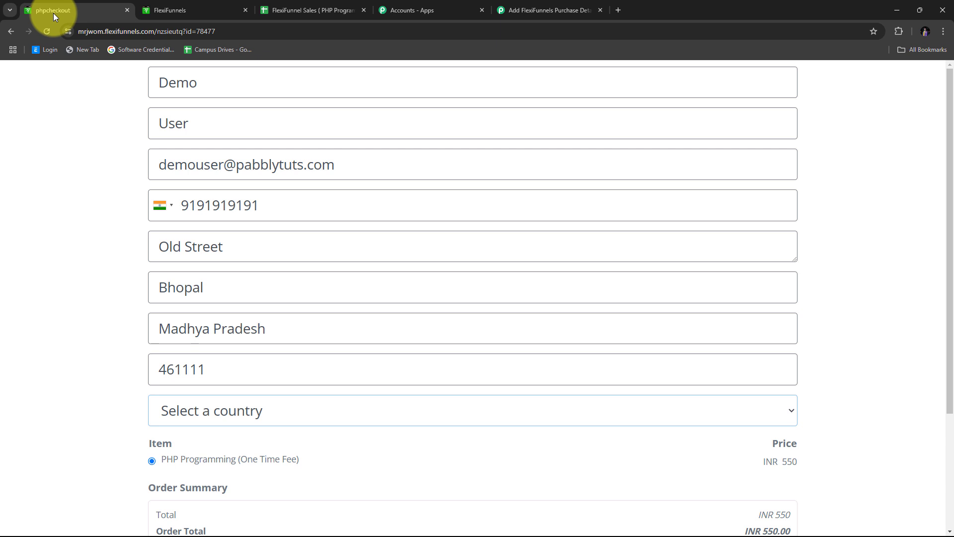
left_click(274, 416)
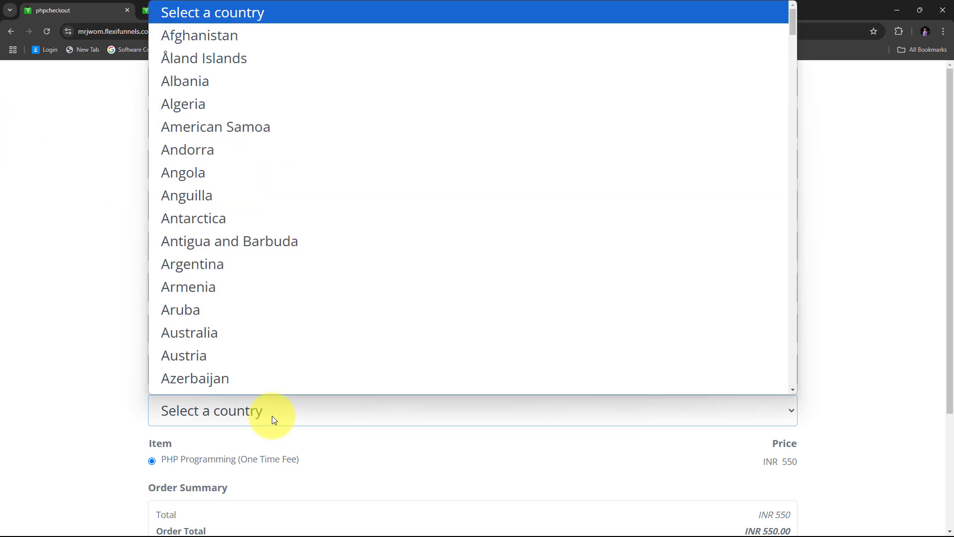
left_click(175, 40)
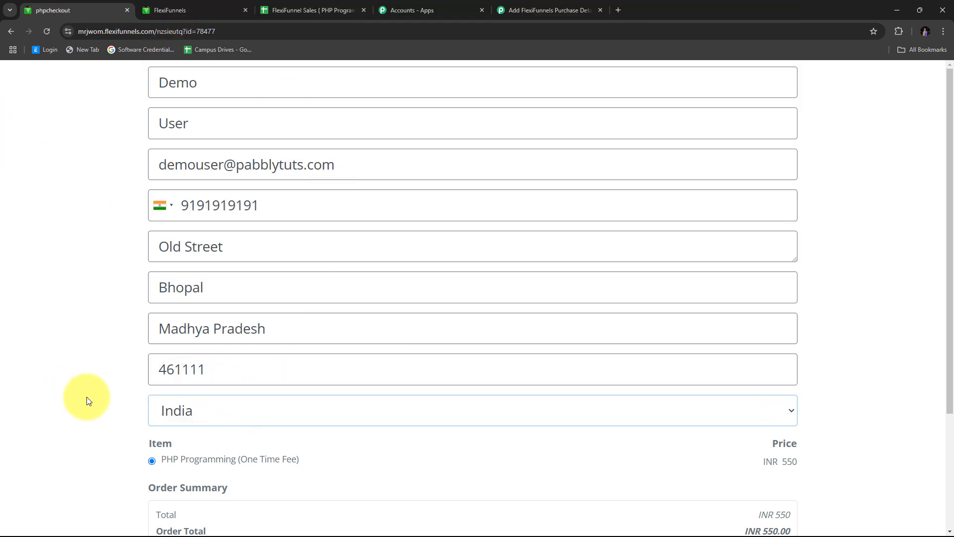
Enter the test card number, expiry, CVC and ZIP, and complete the PHP Programming order.
scroll(102, 342, "down", 3)
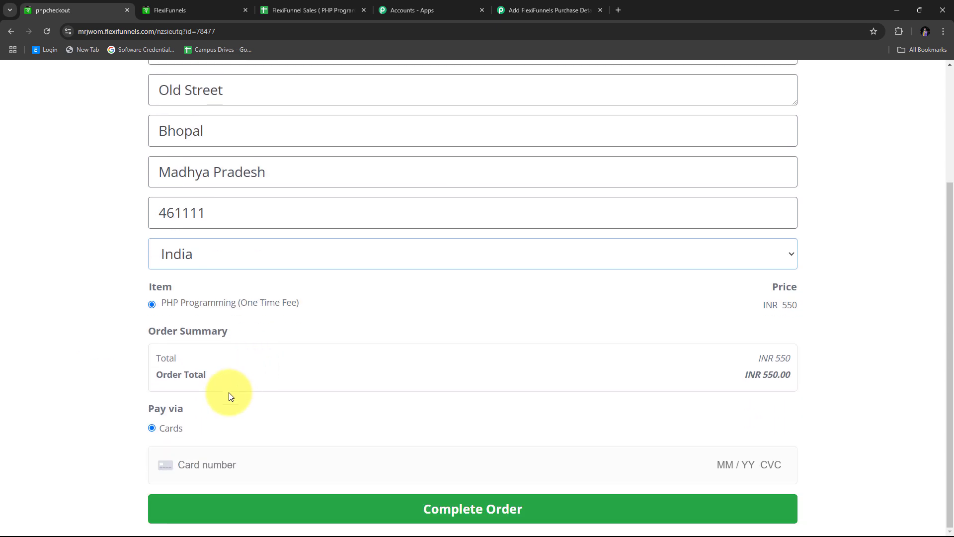
left_click(212, 459)
type("4")
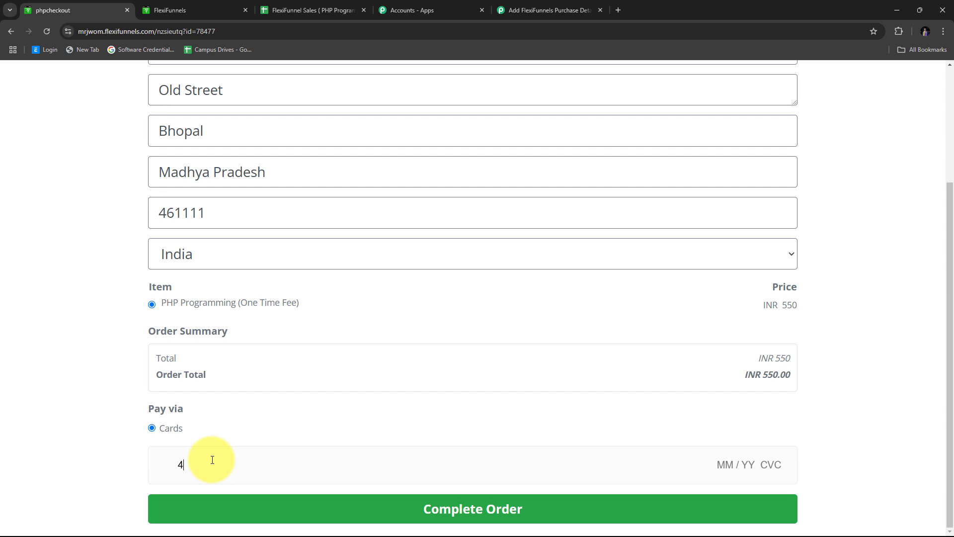
type("111 1111 1111 11")
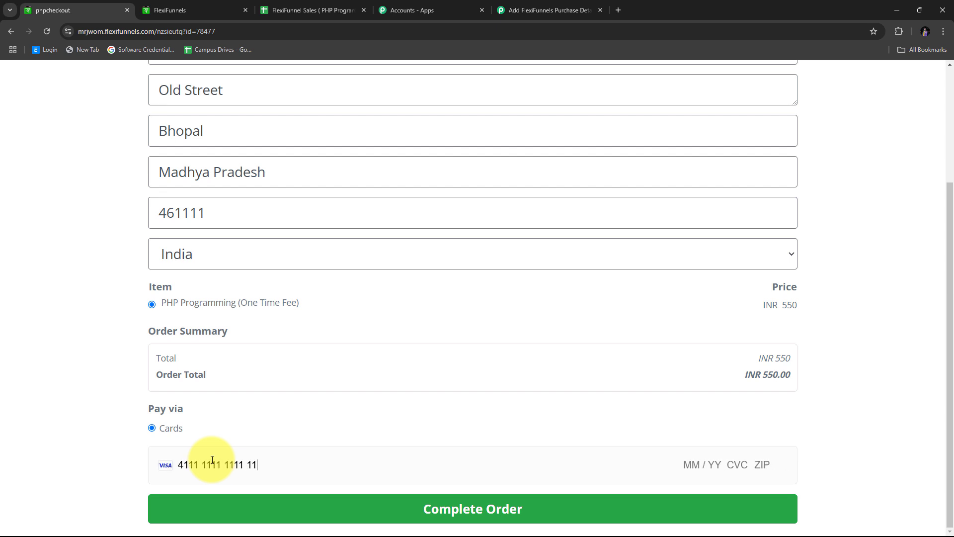
type("11 06 / 30 123 ")
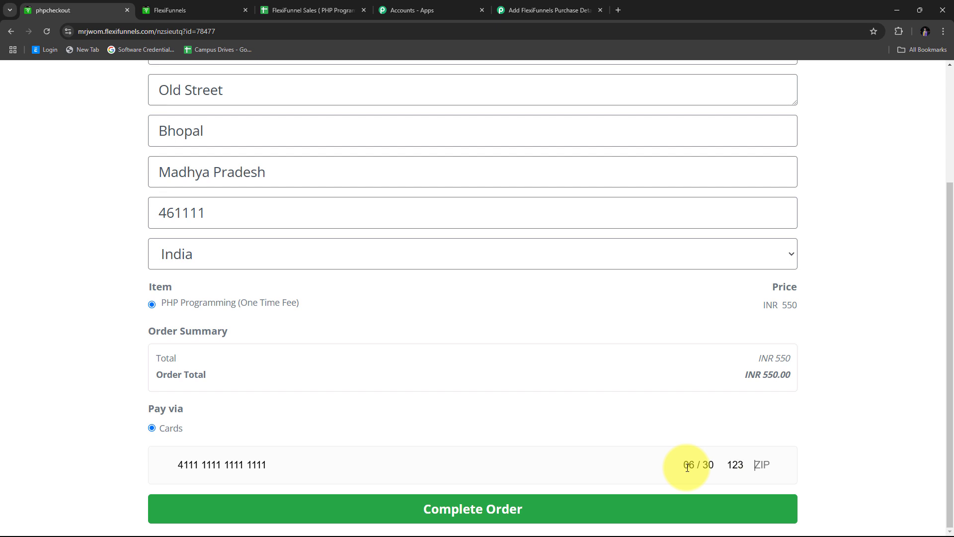
type("46111")
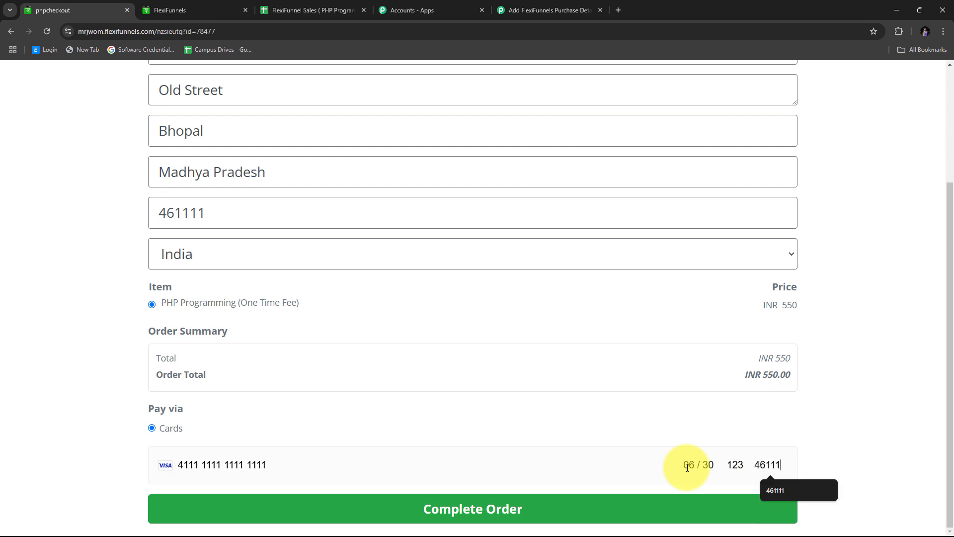
scroll(360, 260, "up", 4)
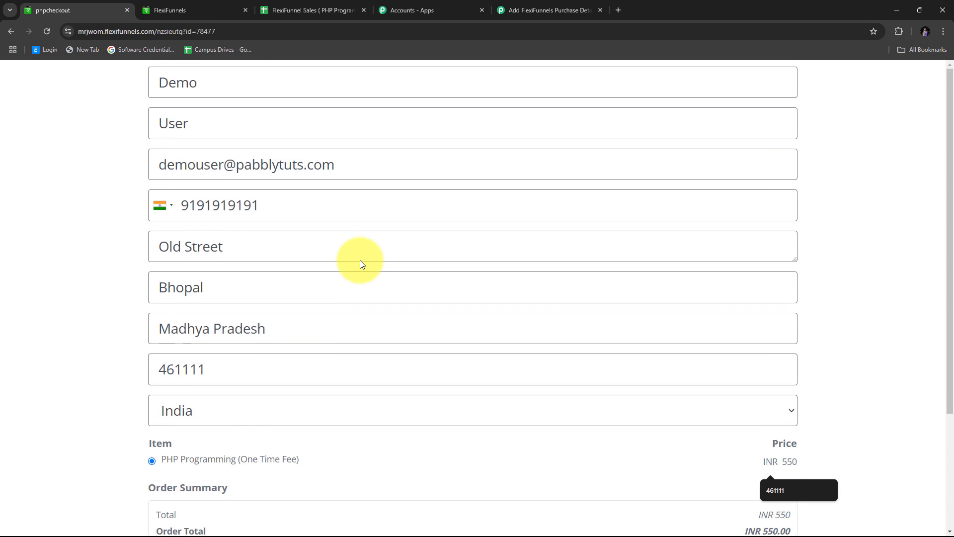
scroll(360, 260, "down", 4)
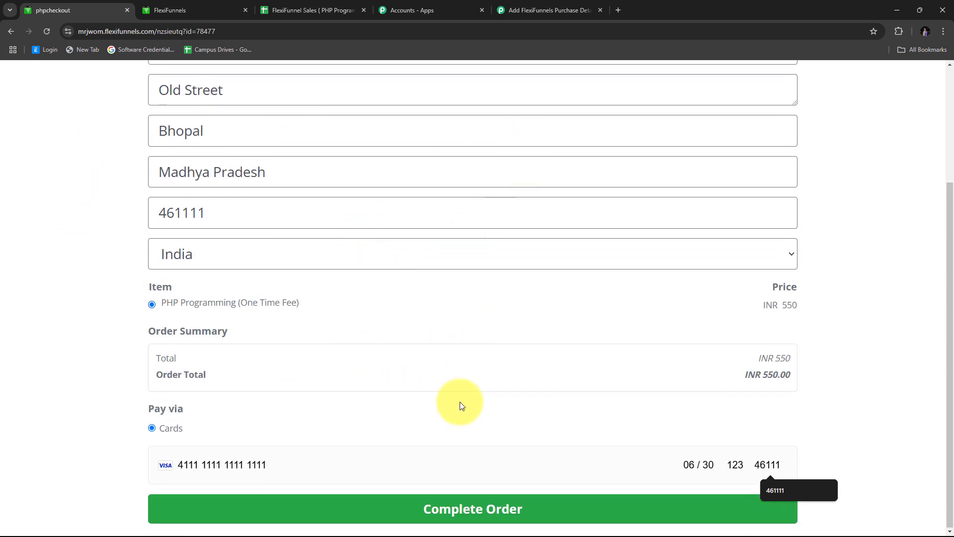
left_click(480, 518)
scroll(493, 390, "down", 3)
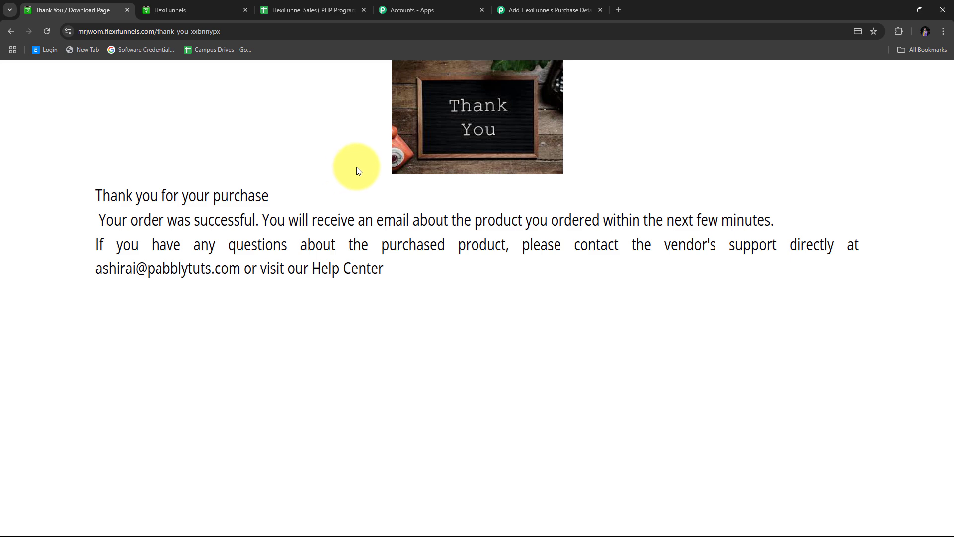
Back in the Pabbly workflow, check the captured Zip, State, Product Title, Product Id and Price.
left_click(528, 10)
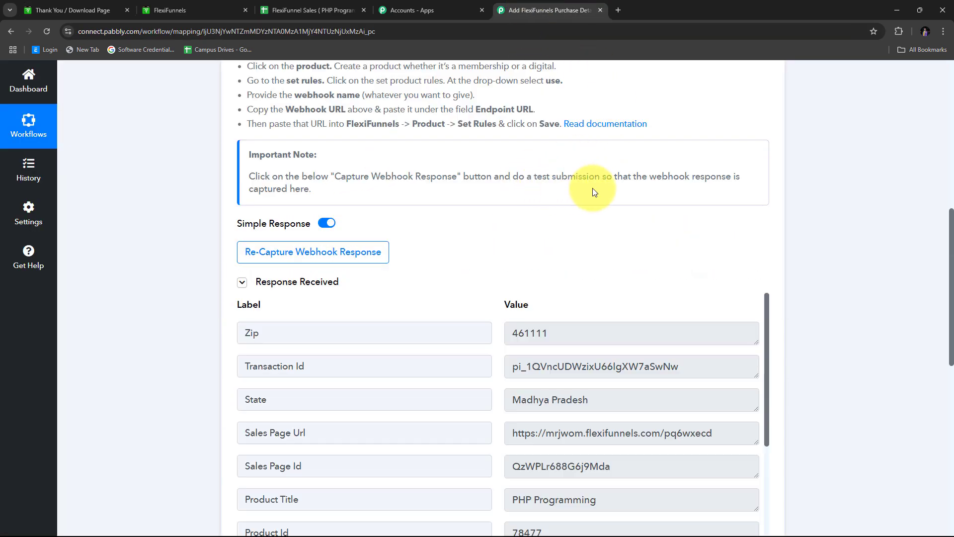
scroll(803, 175, "down", 4)
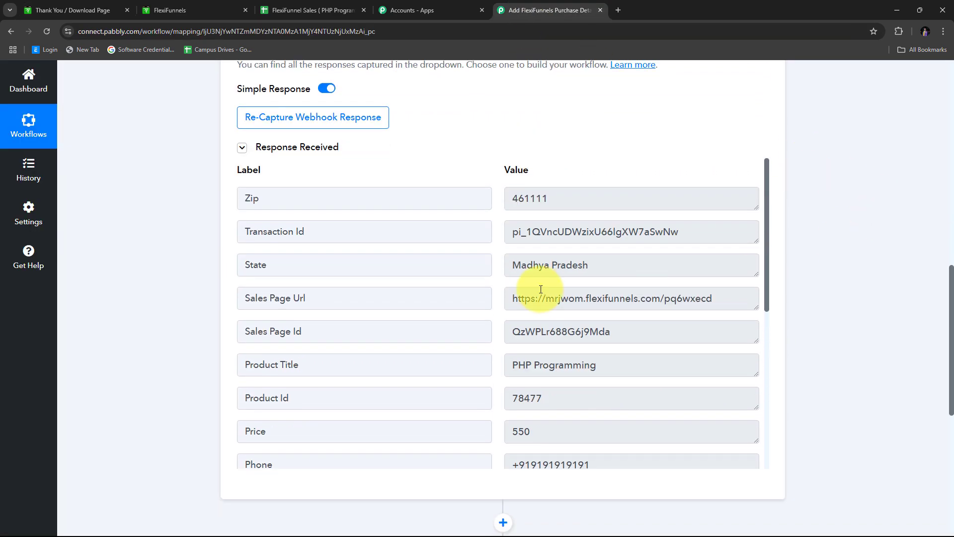
scroll(544, 271, "down", 6)
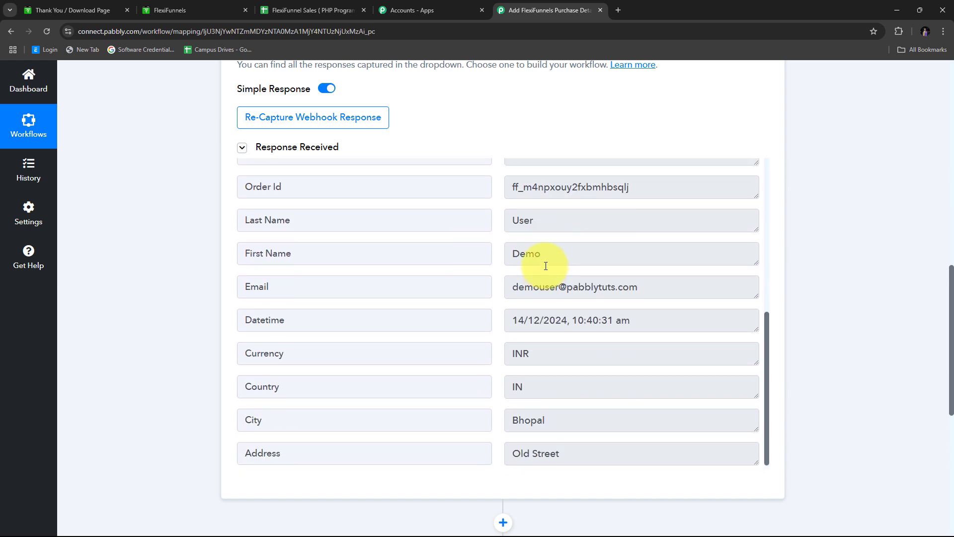
scroll(545, 266, "up", 6)
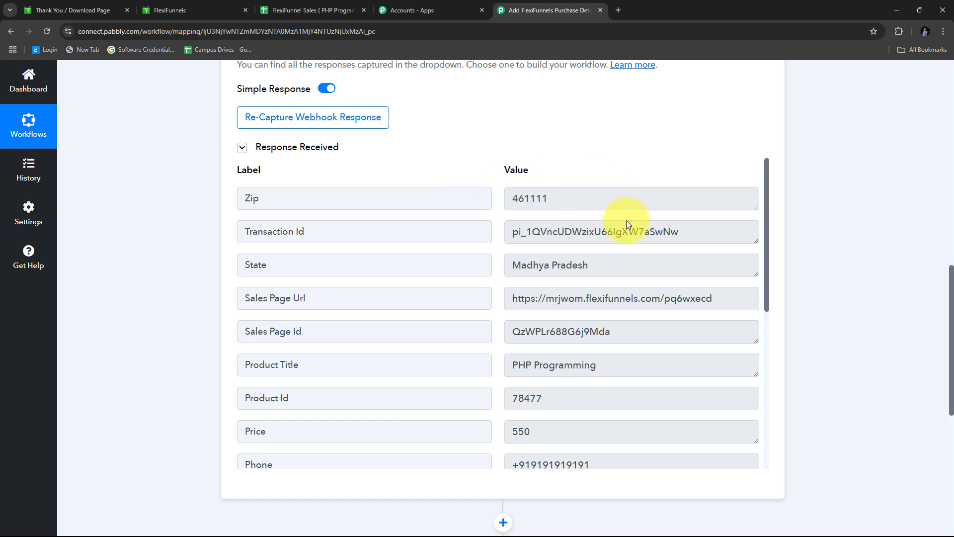
scroll(558, 174, "down", 6)
scroll(609, 234, "up", 6)
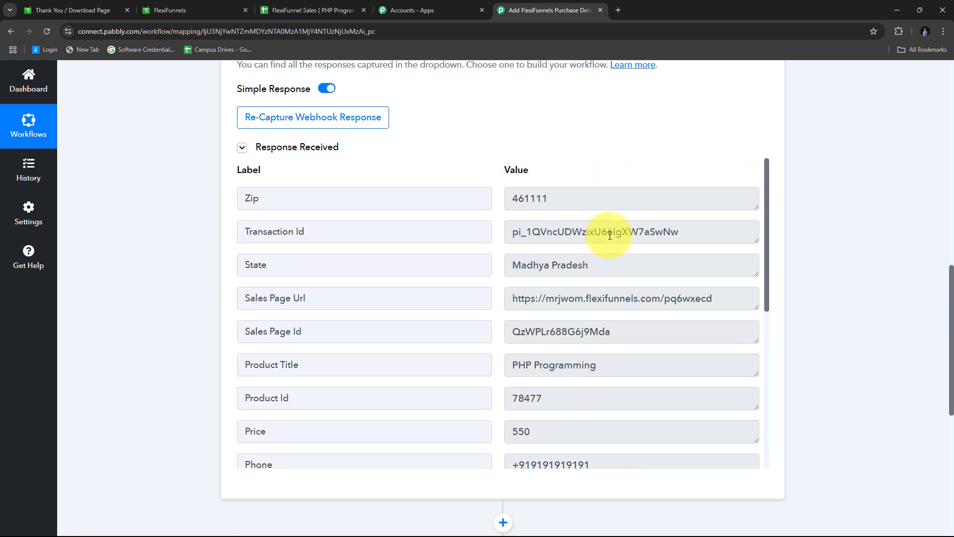
left_click(611, 198)
left_click(634, 266)
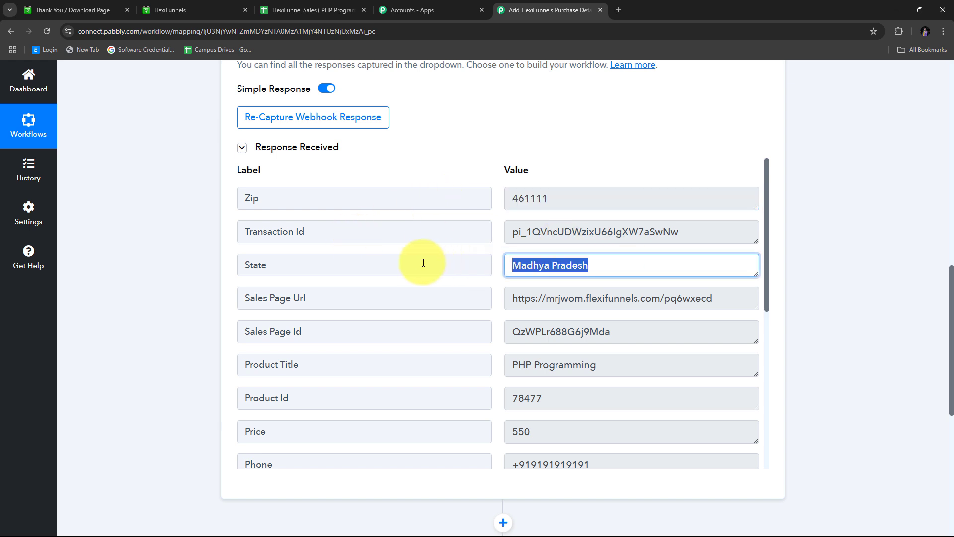
scroll(418, 281, "down", 1)
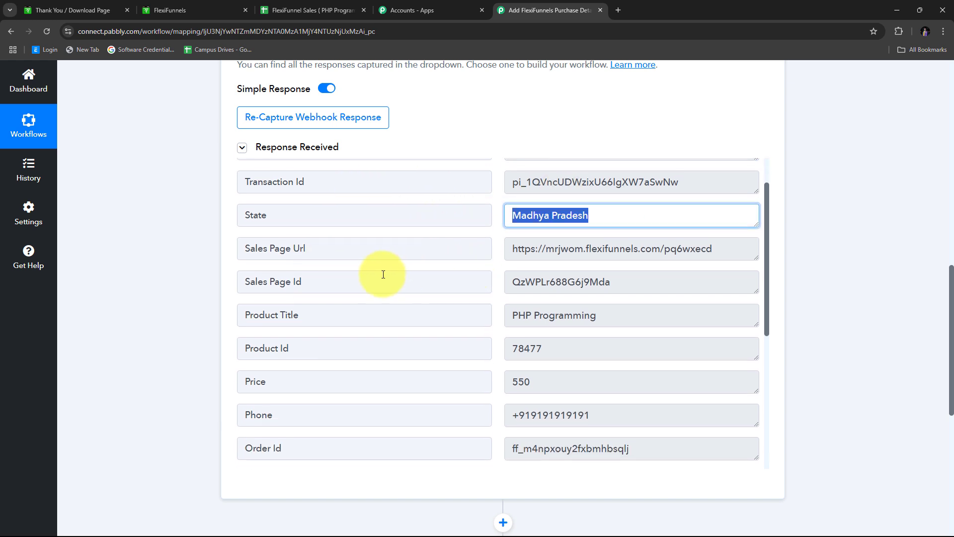
left_click(648, 319)
scroll(479, 254, "down", 3)
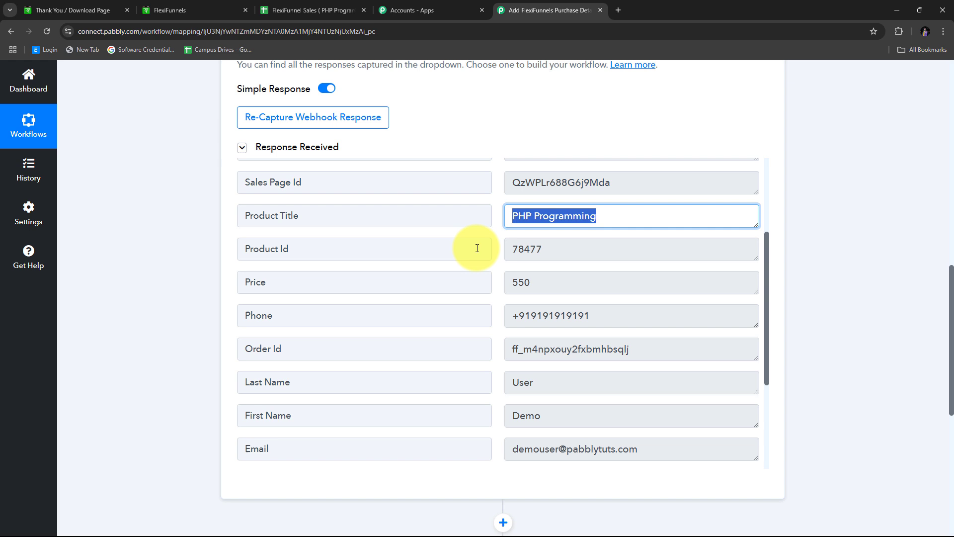
left_click(580, 249)
left_click(567, 284)
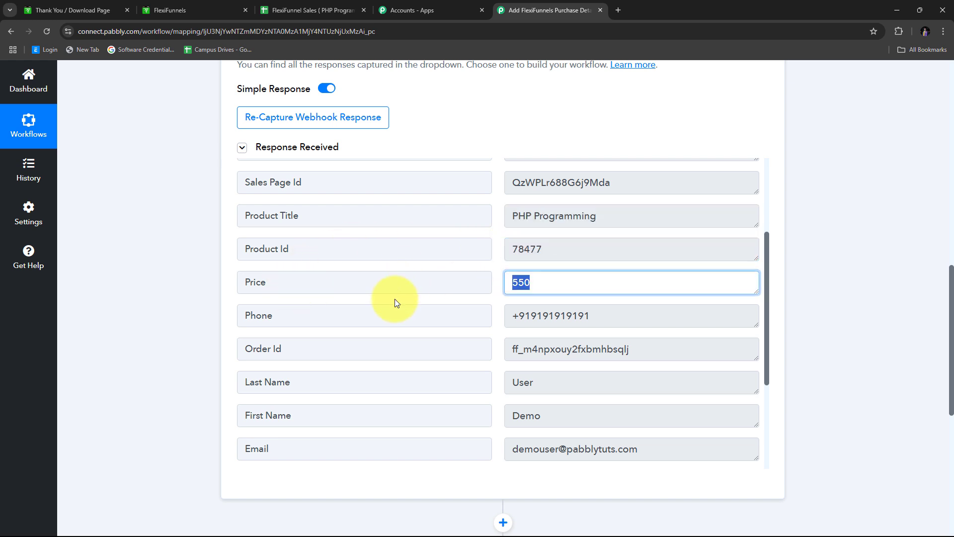
Check the captured Phone, First and Last Name, email, Datetime, Currency, Country, City and Address values.
scroll(387, 305, "down", 1)
left_click(617, 262)
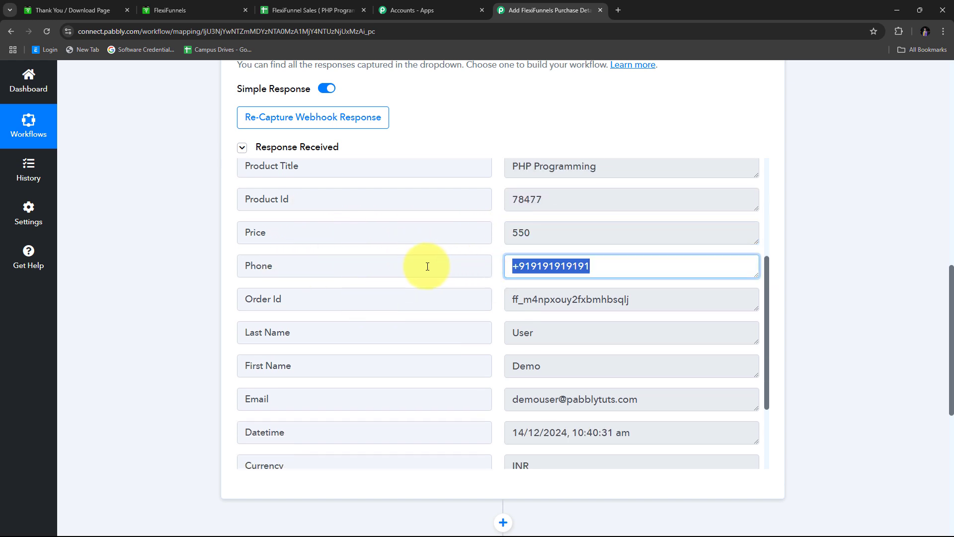
scroll(428, 266, "down", 1)
left_click(576, 317)
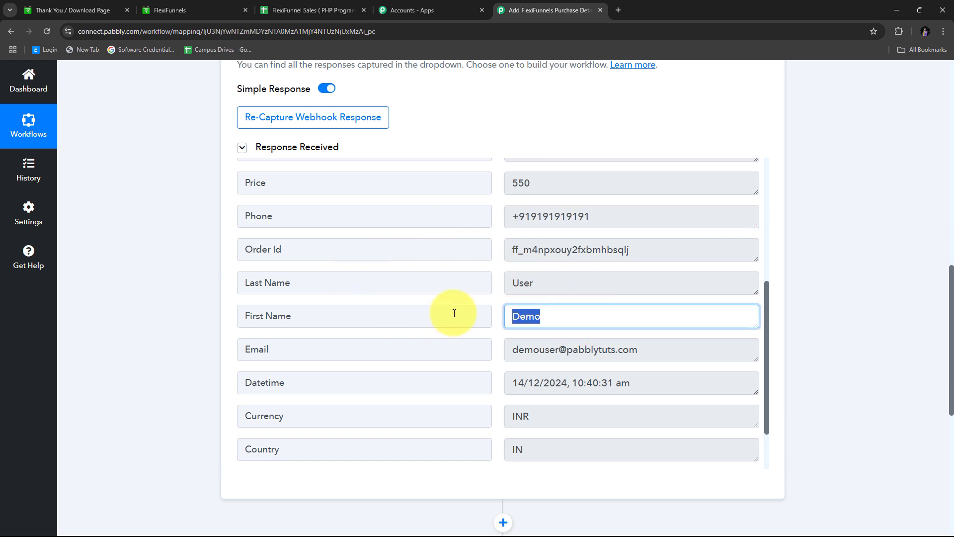
left_click(590, 280)
scroll(341, 278, "down", 1)
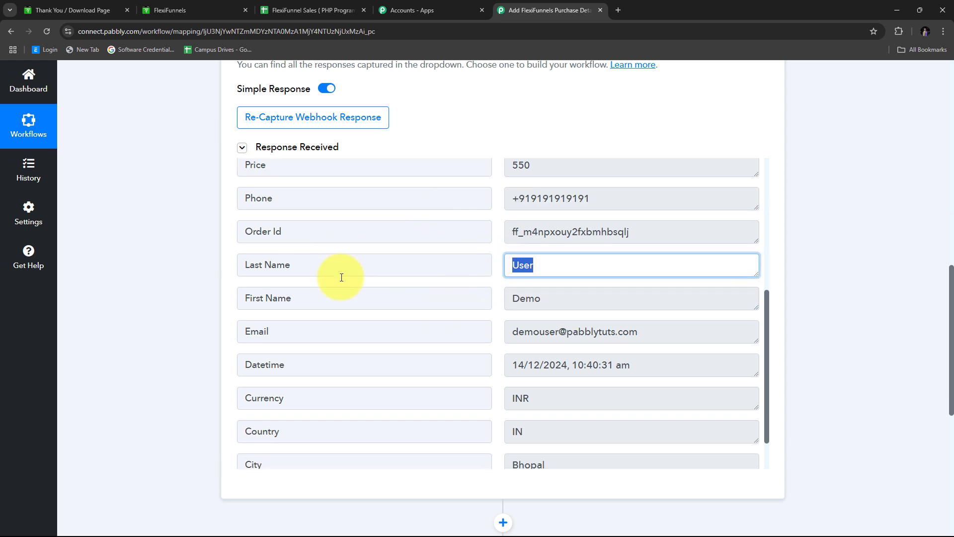
left_click(697, 289)
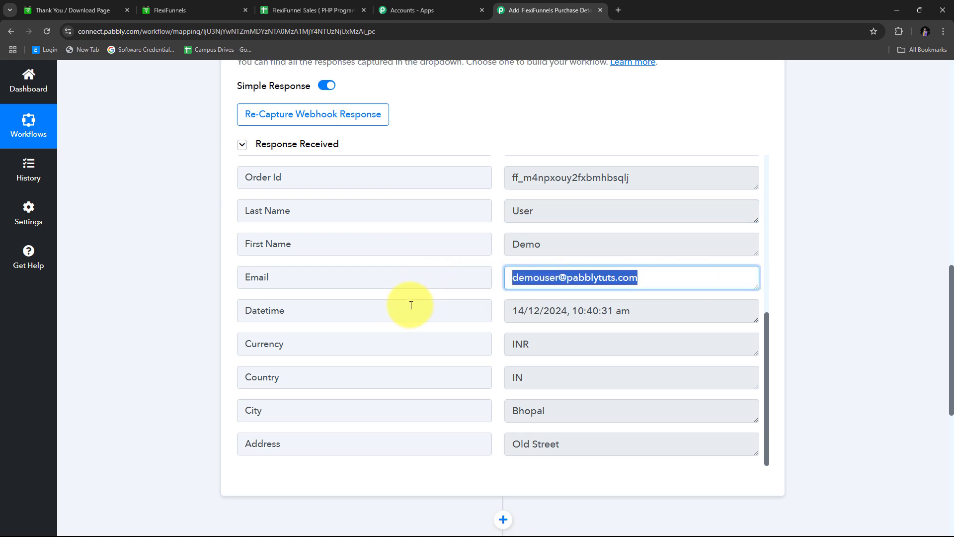
scroll(462, 243, "down", 2)
left_click(681, 218)
left_click(680, 217)
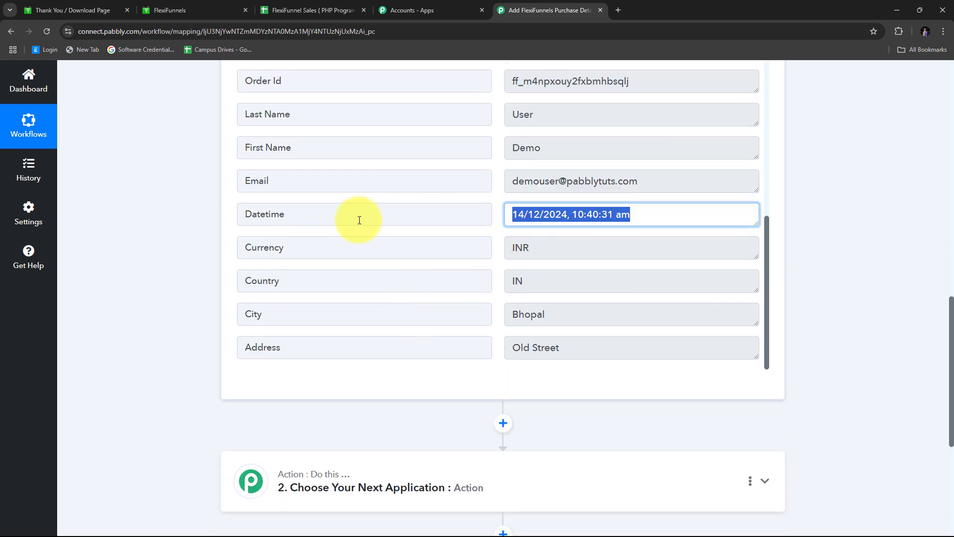
left_click(575, 252)
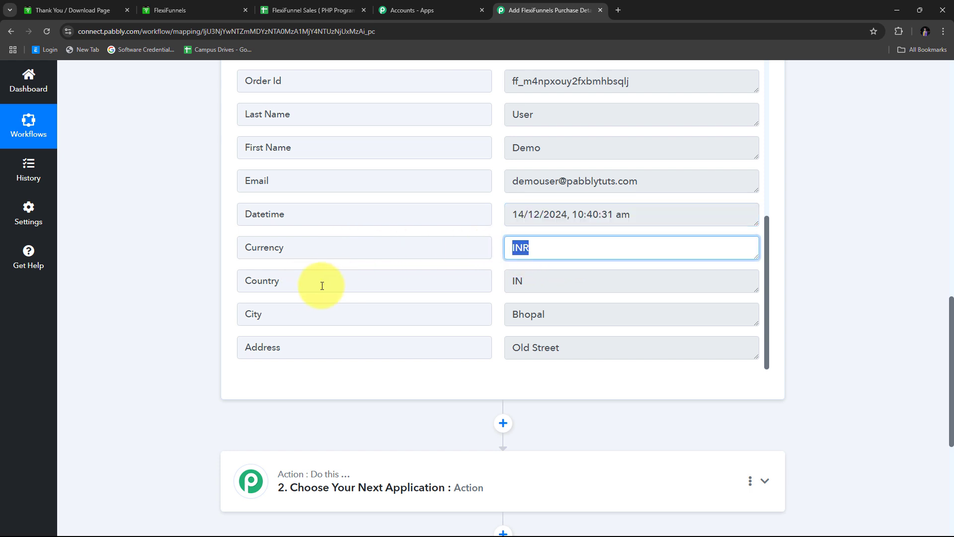
left_click(549, 284)
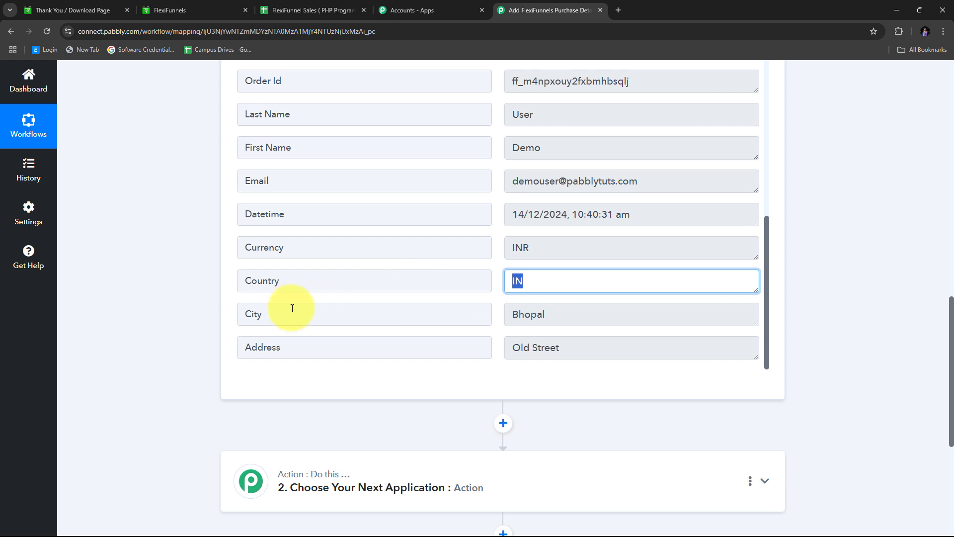
left_click(570, 312)
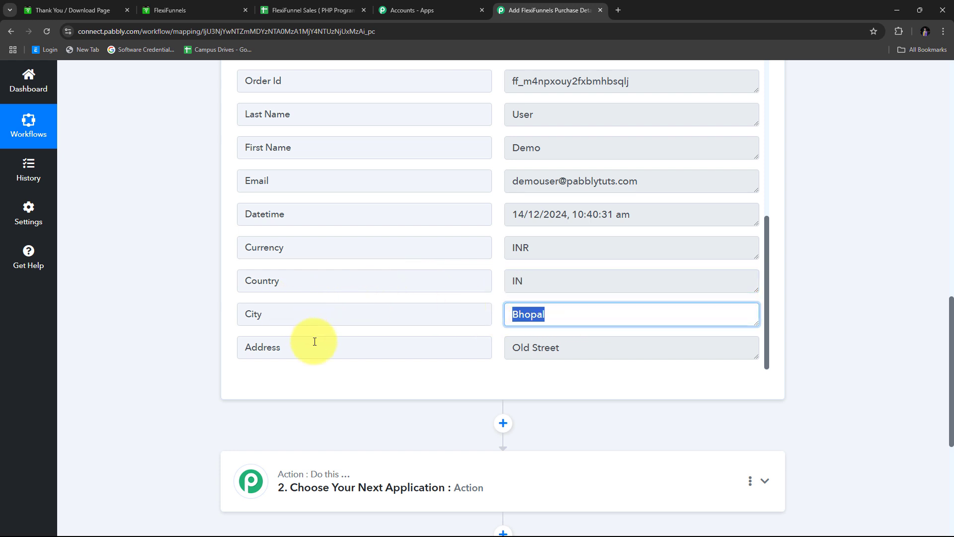
left_click(596, 346)
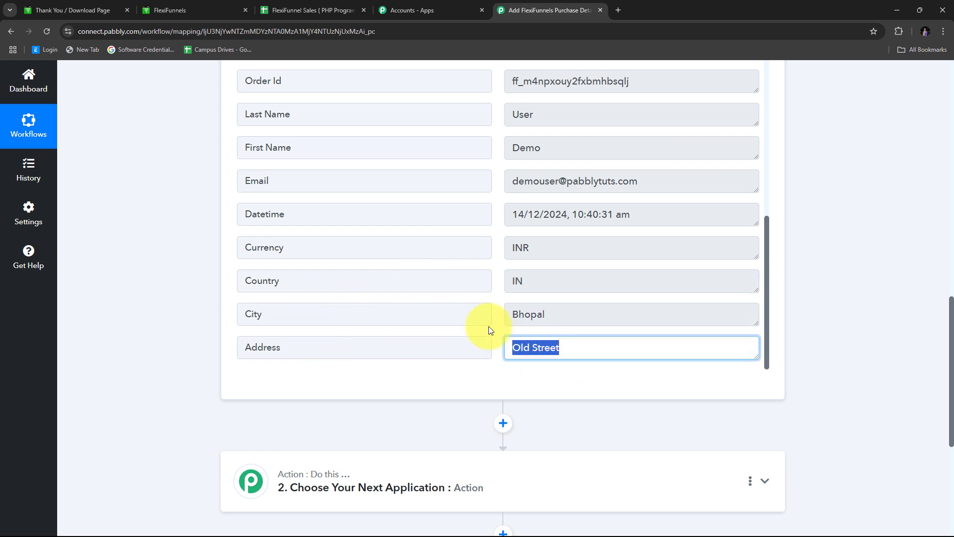
Clear the field selection and scroll down to the '2. Choose Your Next Application' action step.
scroll(494, 320, "up", 8)
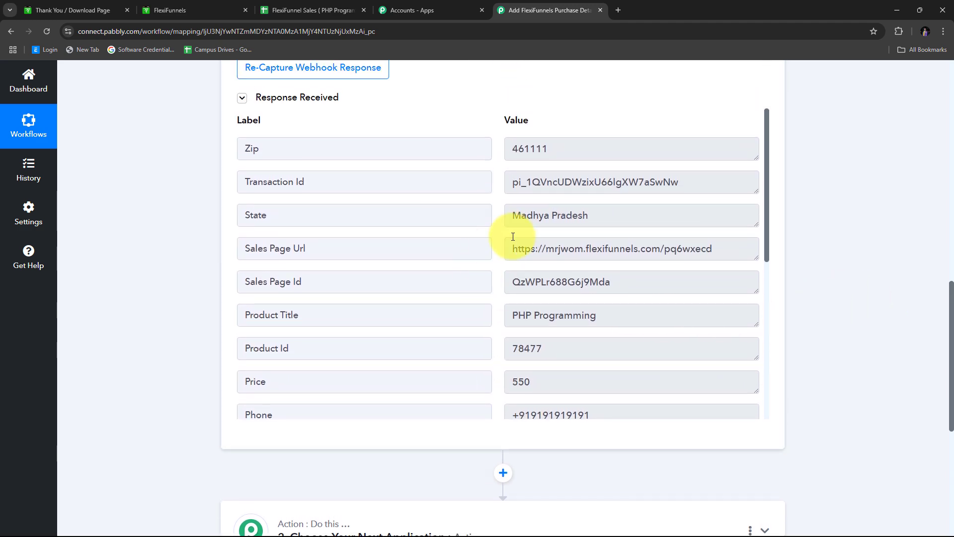
scroll(496, 238, "down", 6)
scroll(490, 271, "up", 4)
scroll(488, 273, "up", 4)
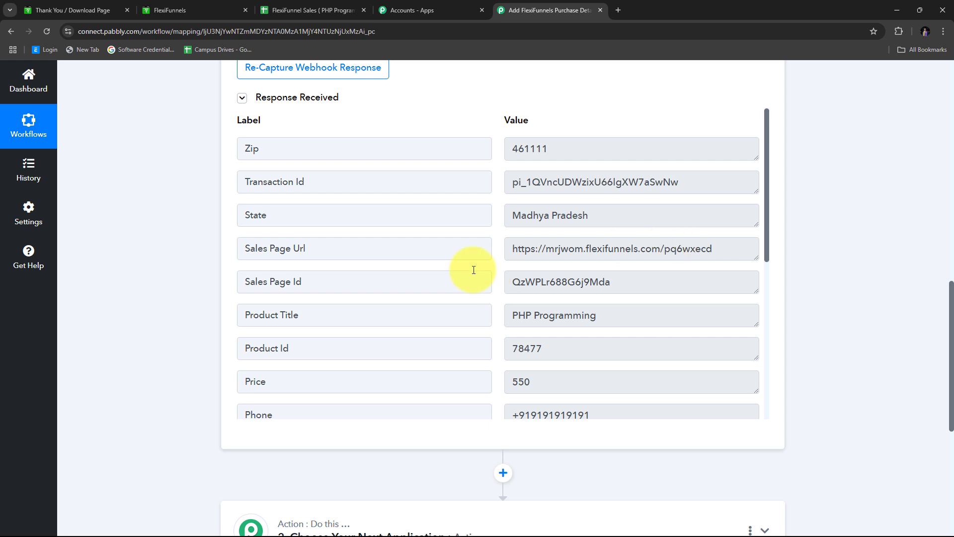
scroll(512, 254, "down", 6)
scroll(511, 254, "up", 5)
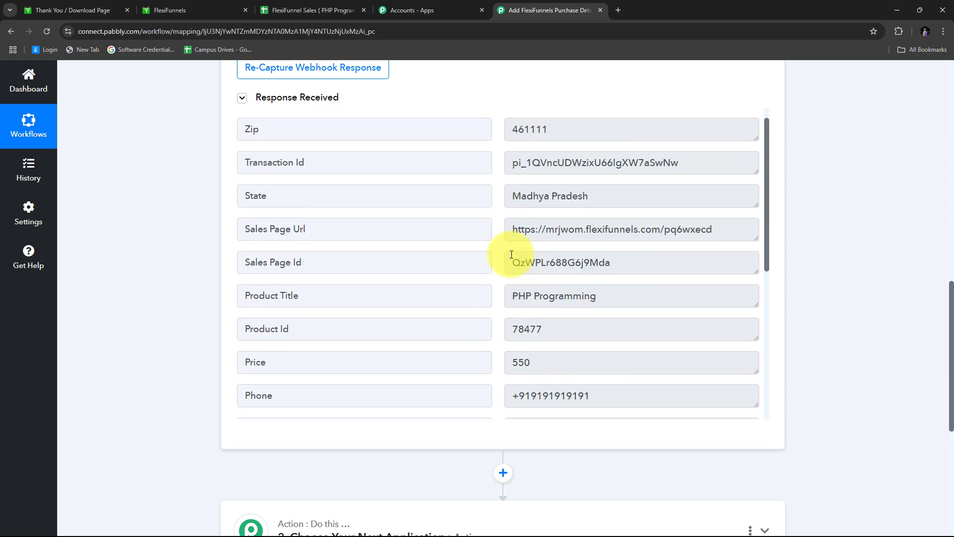
scroll(511, 254, "down", 6)
key("Tab")
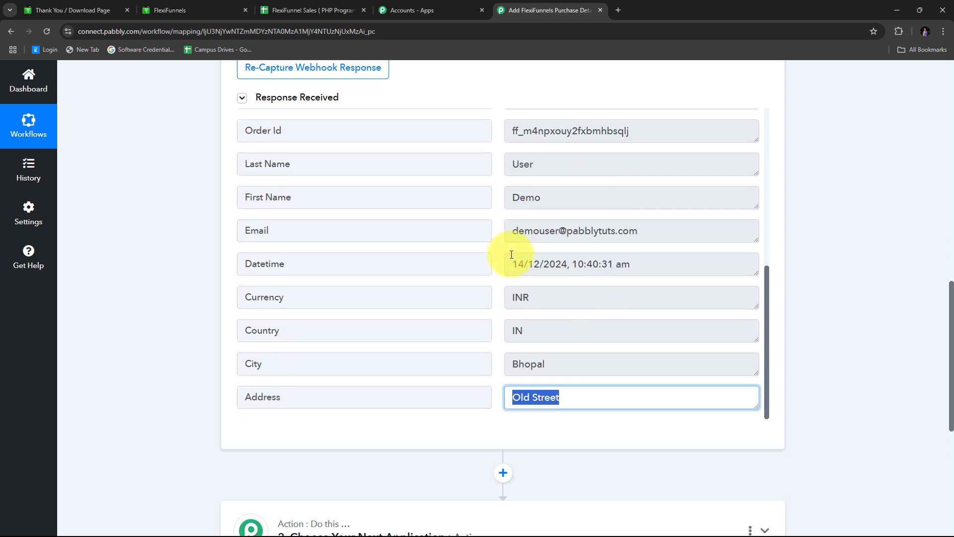
left_click(494, 251)
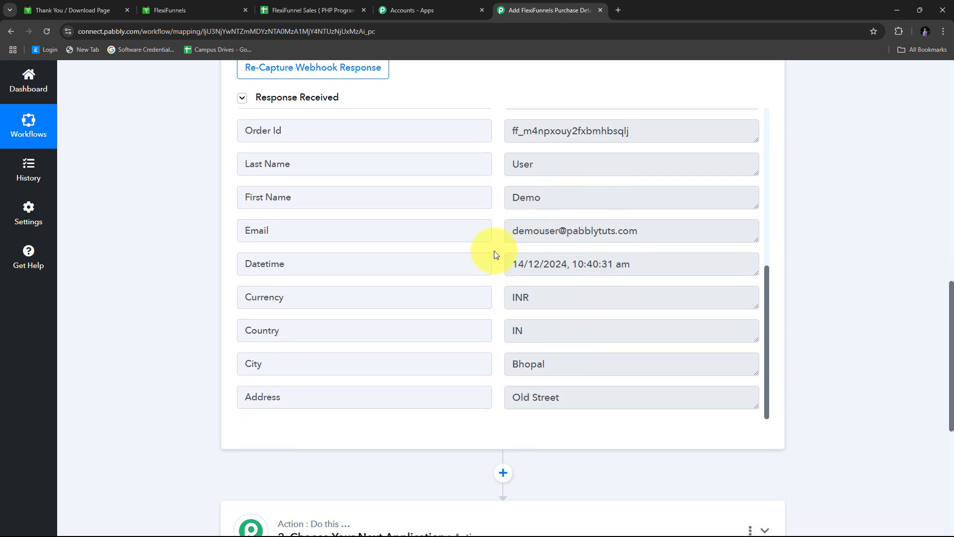
scroll(494, 250, "up", 2)
scroll(494, 251, "up", 5)
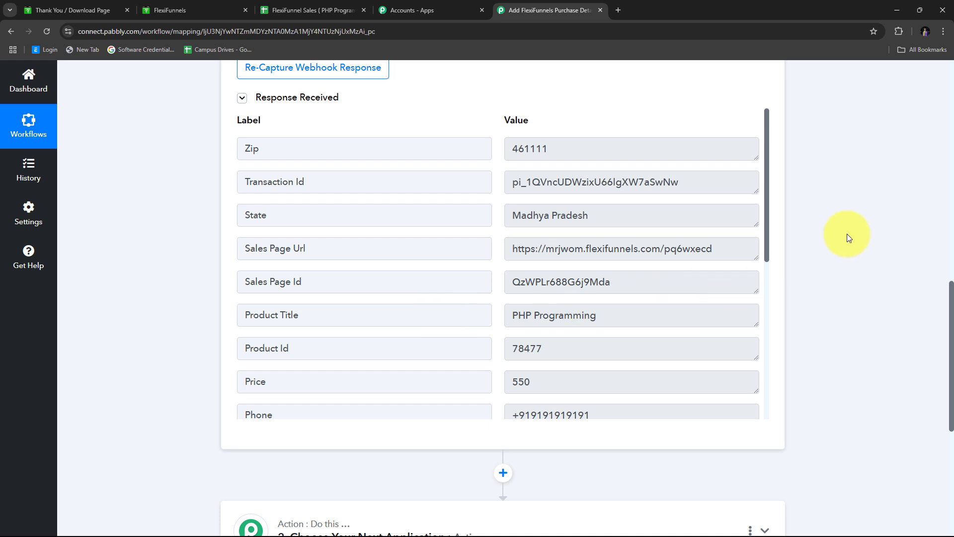
scroll(840, 234, "down", 4)
Make the workflow's second step a Google Sheets action with the Add New Row event.
left_click(765, 331)
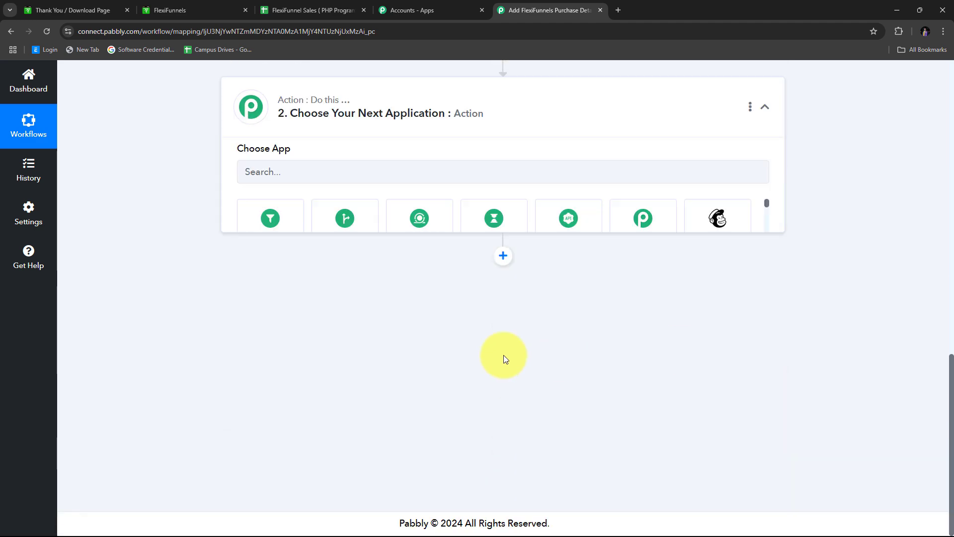
scroll(316, 298, "up", 3)
left_click(312, 273)
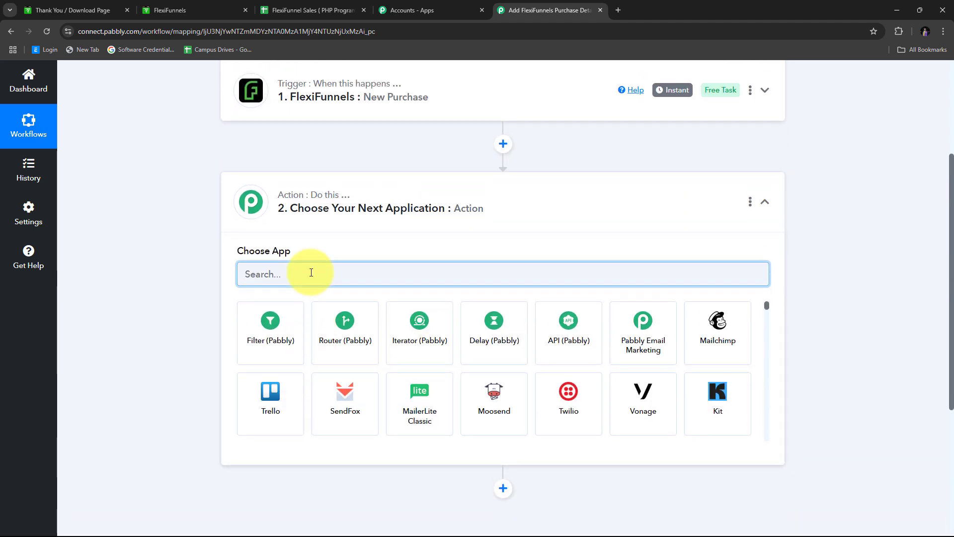
type("G")
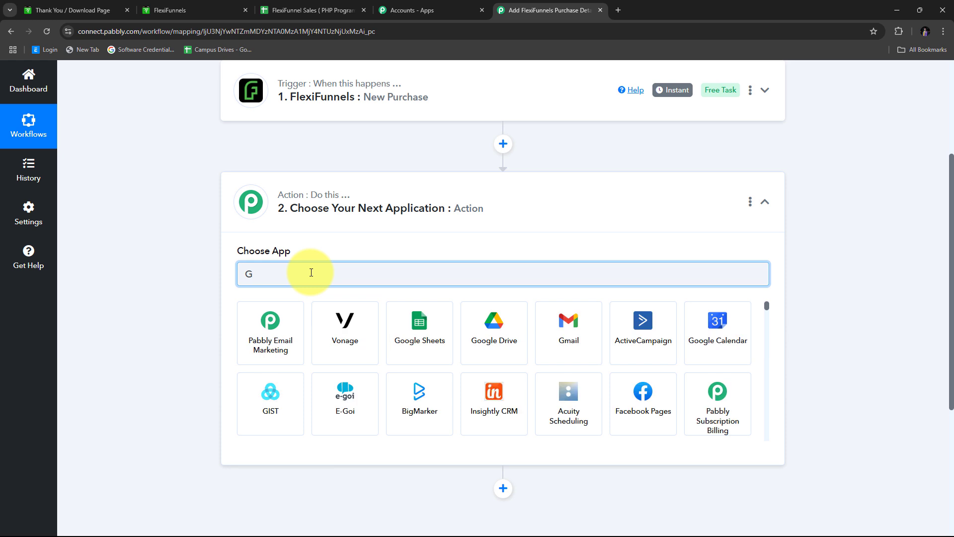
type("oogle Sheets")
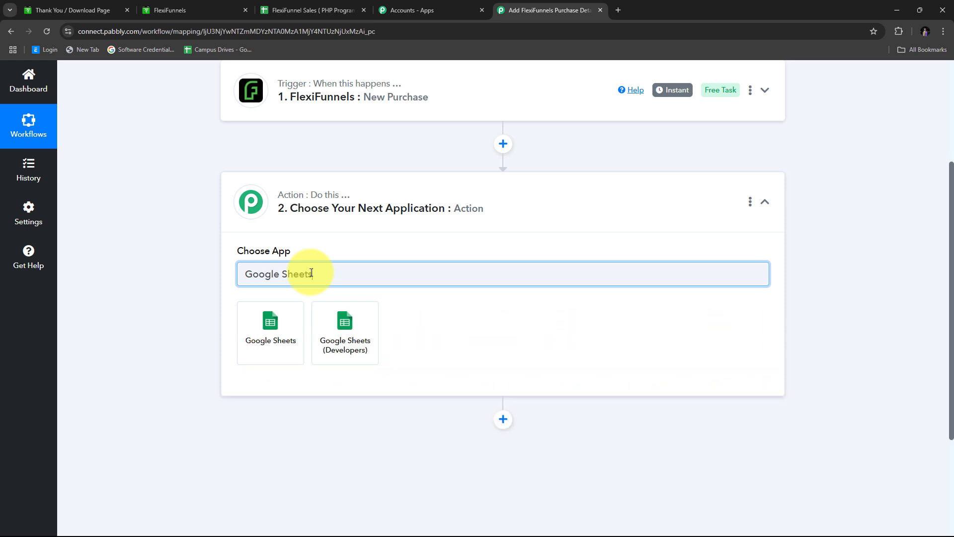
left_click(277, 335)
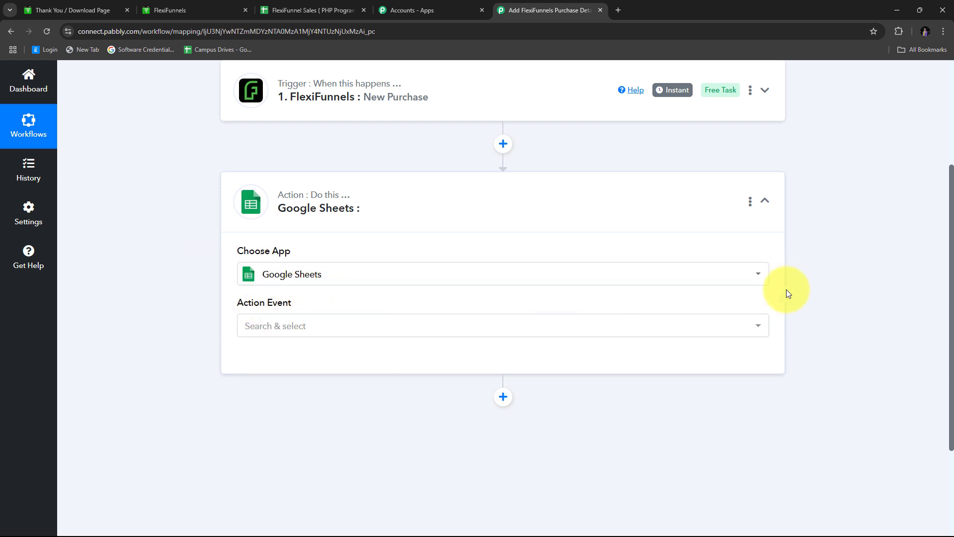
left_click(673, 332)
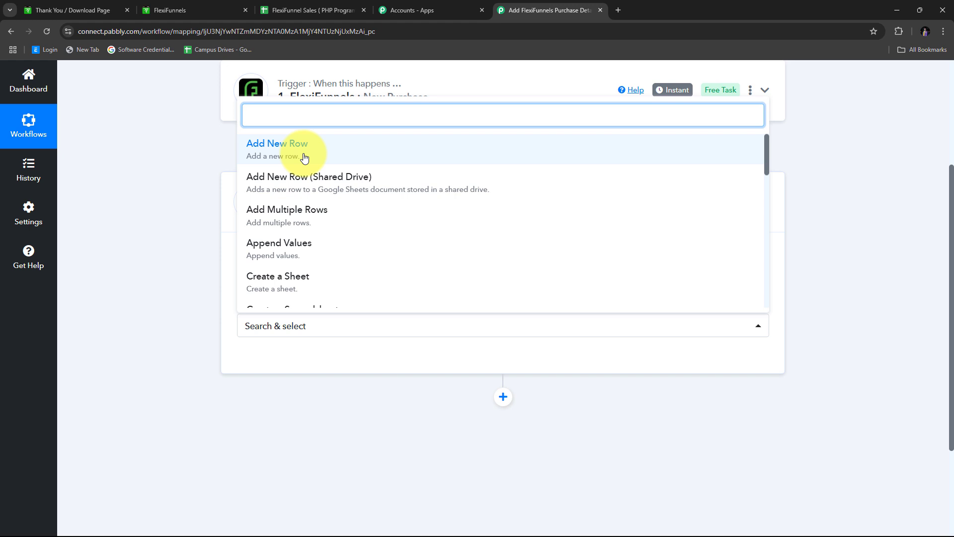
left_click(317, 157)
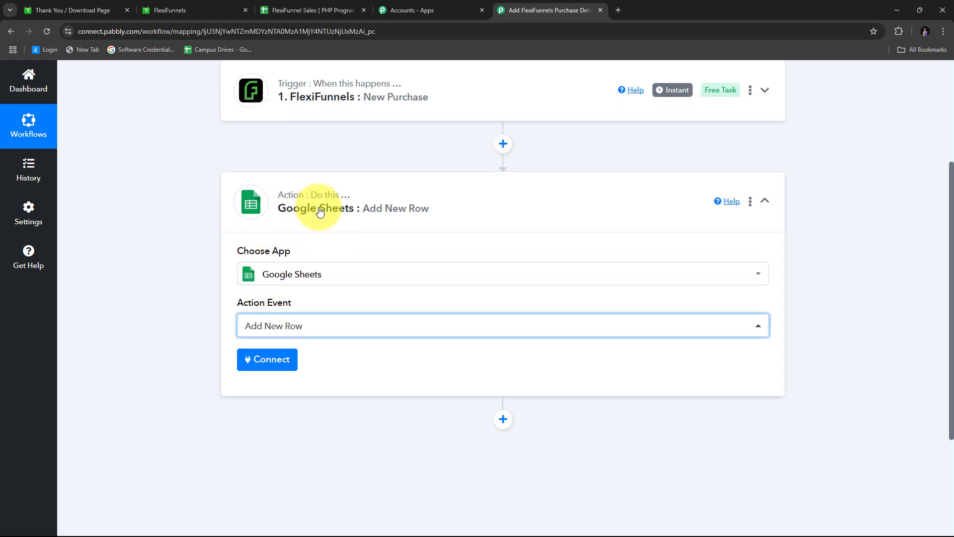
scroll(158, 261, "down", 1)
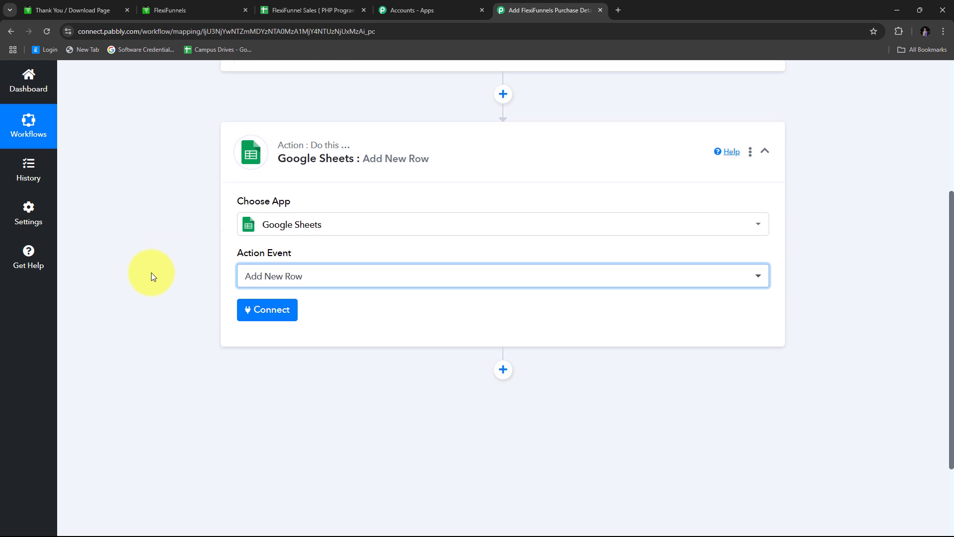
Add a new Google Sheets connection by signing in with Google and allowing access.
left_click(268, 318)
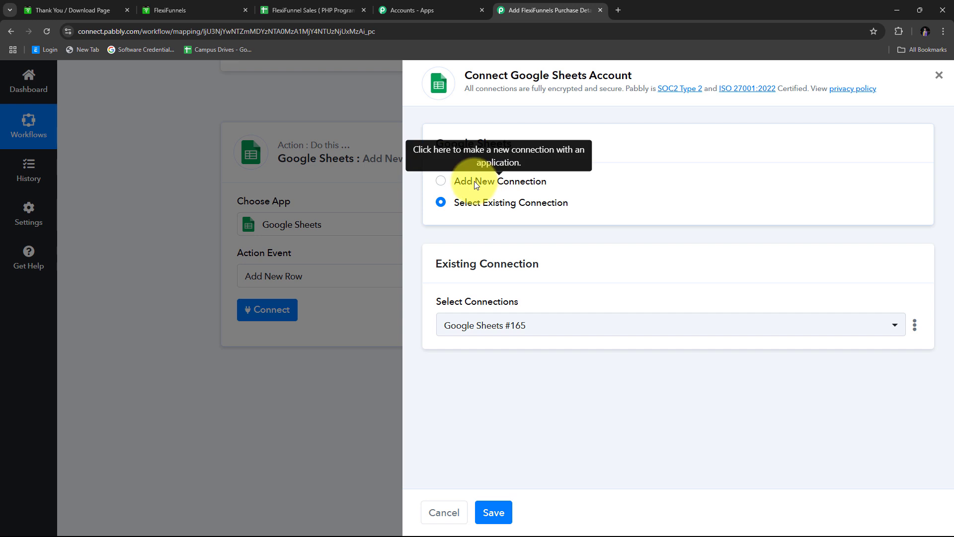
left_click(474, 181)
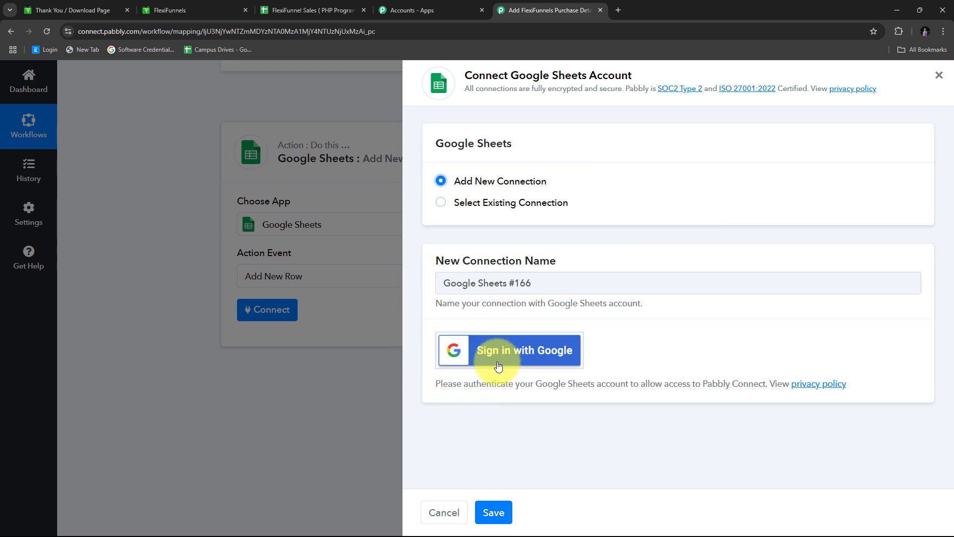
left_click(526, 353)
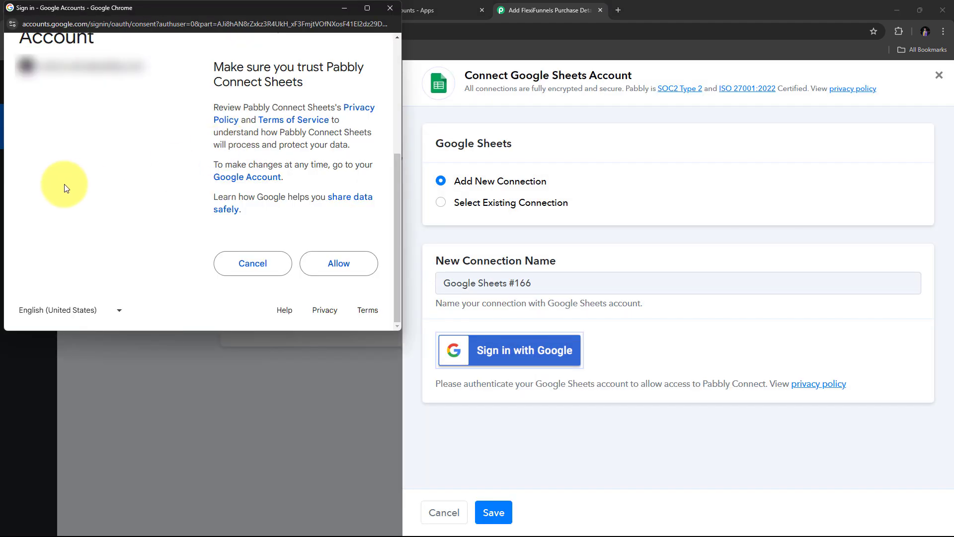
left_click(339, 268)
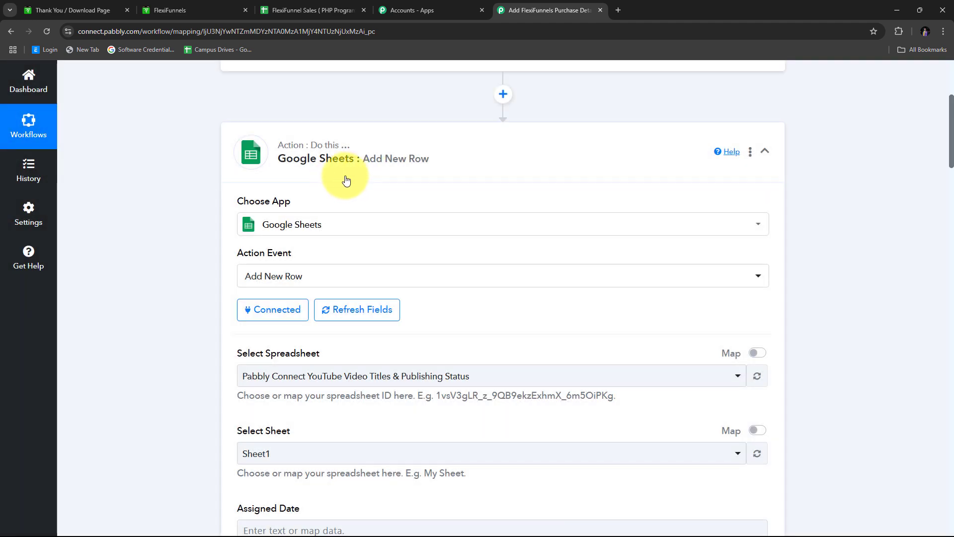
scroll(154, 206, "down", 5)
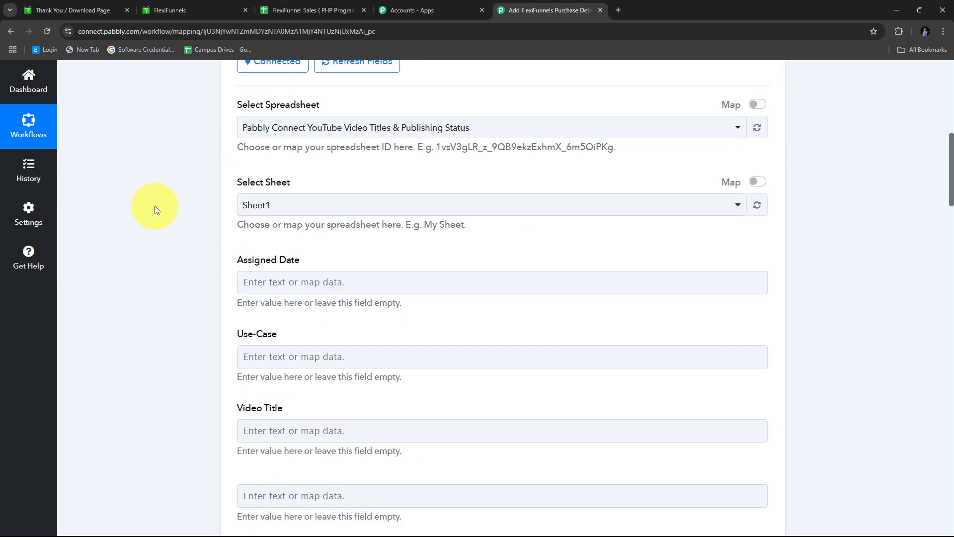
scroll(154, 206, "up", 2)
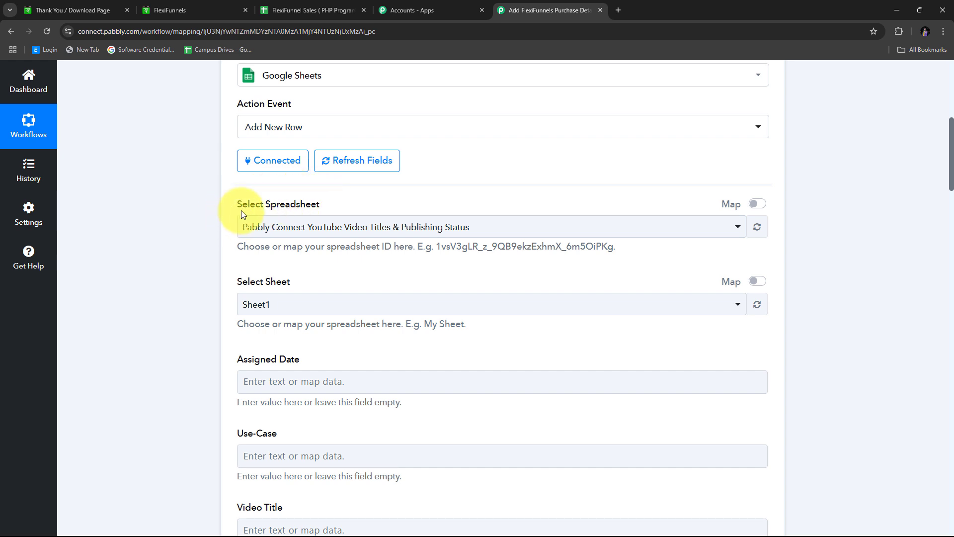
Switch to the FlexiFunnel Sales (PHP Programming) sheet and select cell A2 under First Name.
left_click(293, 8)
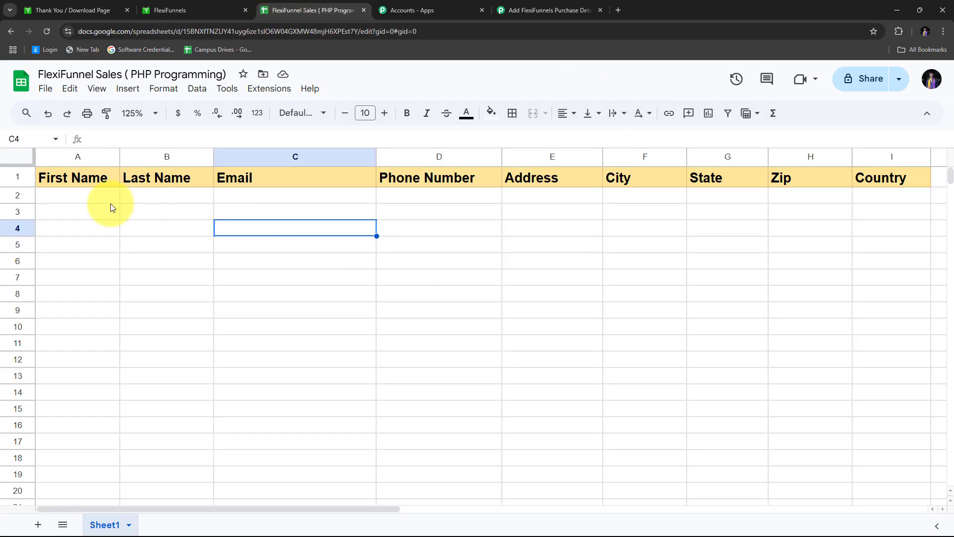
left_click(75, 196)
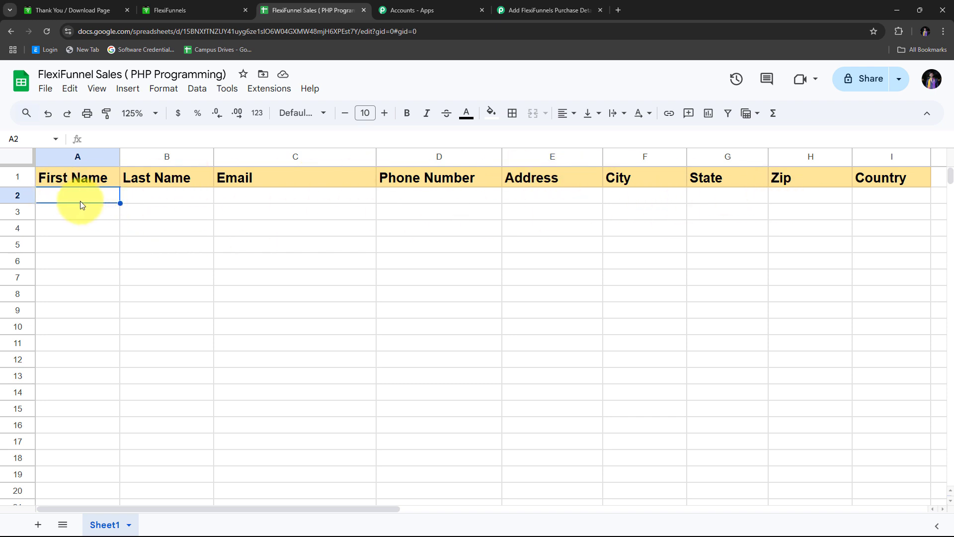
Choose FlexiFunnel Sales (PHP Programming) as the spreadsheet for the Add New Row step.
left_click(535, 6)
scroll(328, 208, "up", 1)
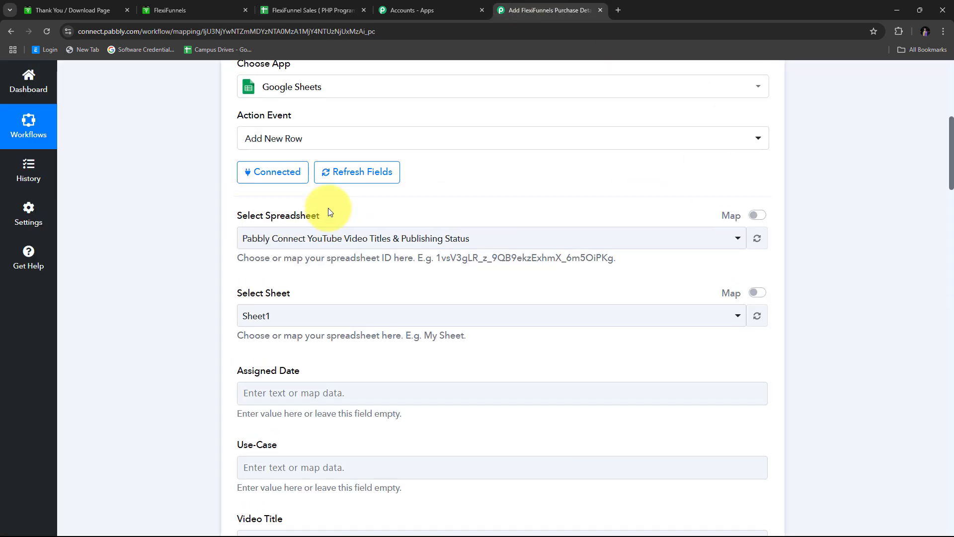
scroll(250, 249, "down", 1)
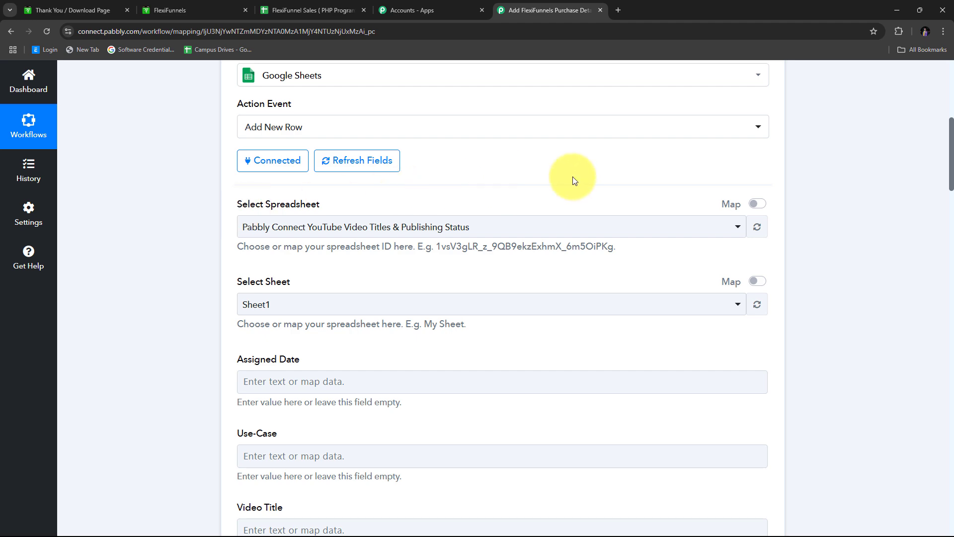
left_click(631, 228)
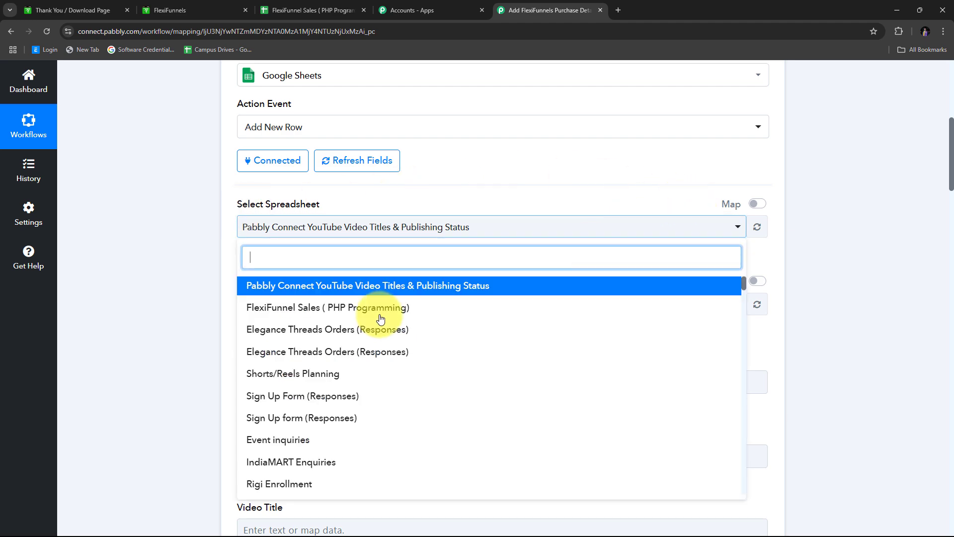
scroll(394, 341, "down", 6)
scroll(394, 347, "down", 2)
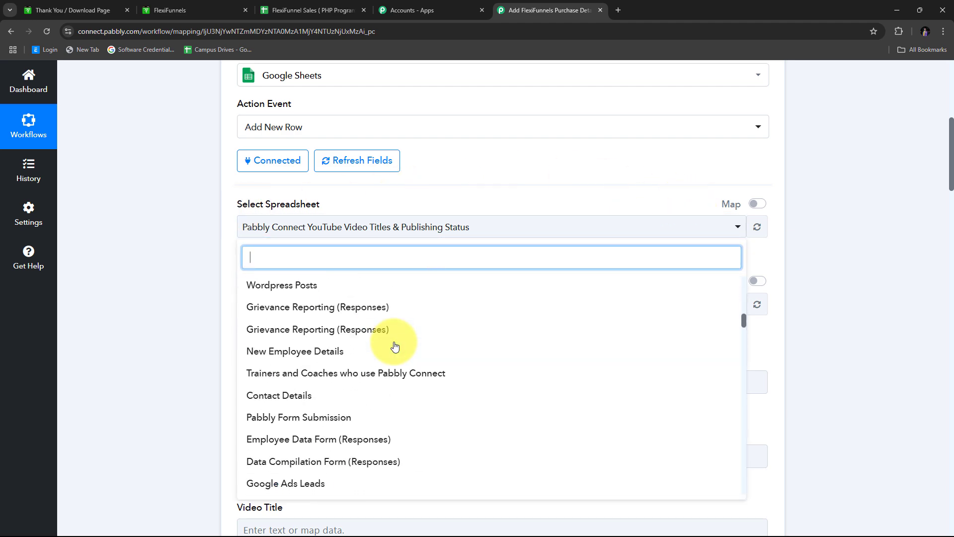
scroll(394, 347, "up", 8)
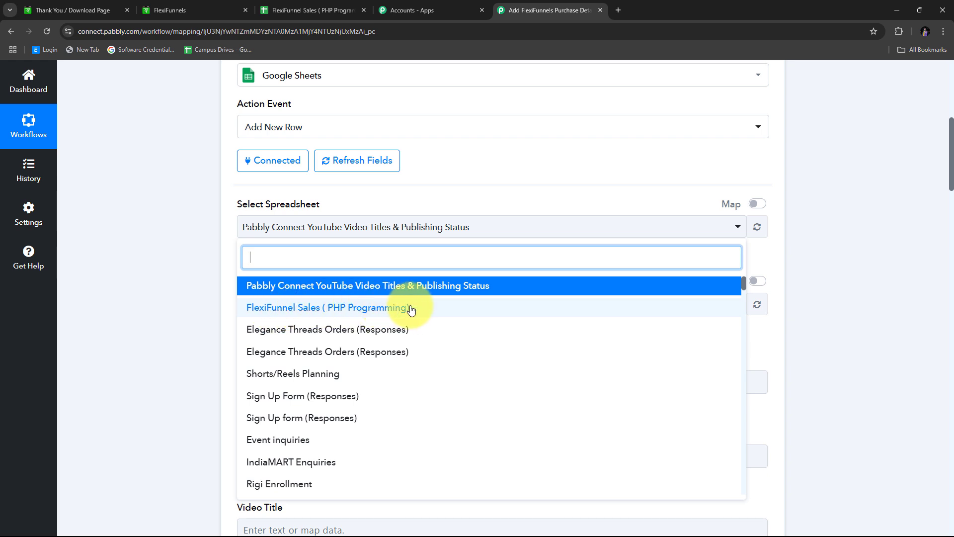
left_click(344, 308)
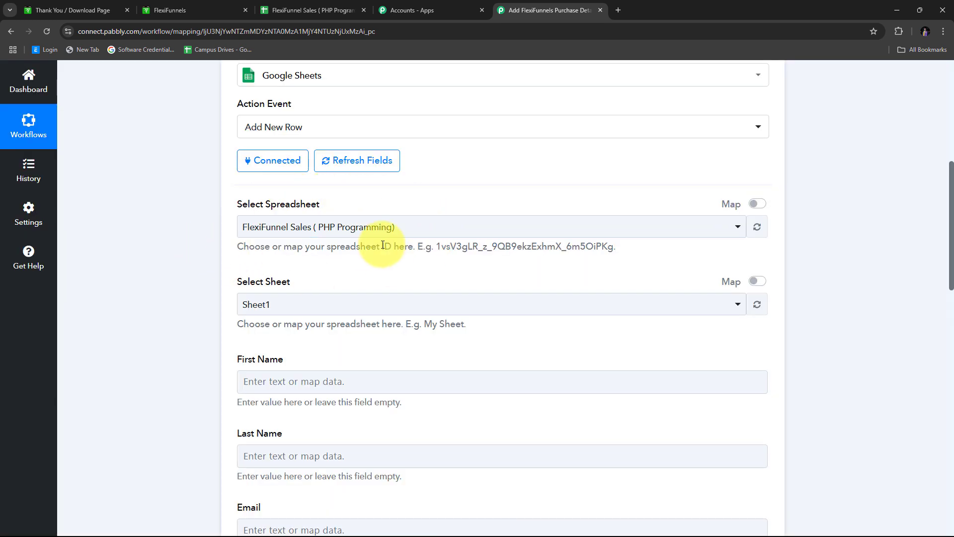
Review the new First Name through Country row fields and focus First Name.
scroll(382, 245, "down", 6)
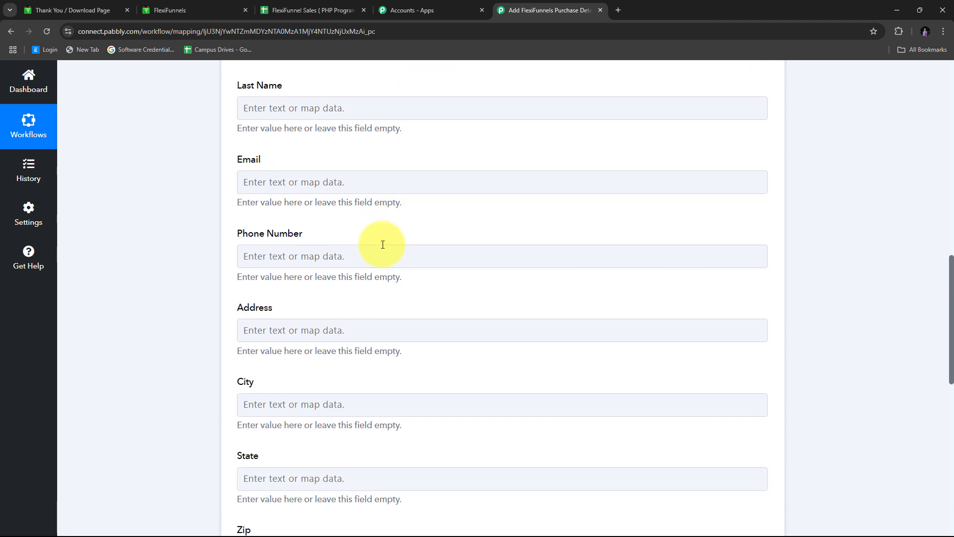
scroll(381, 244, "up", 6)
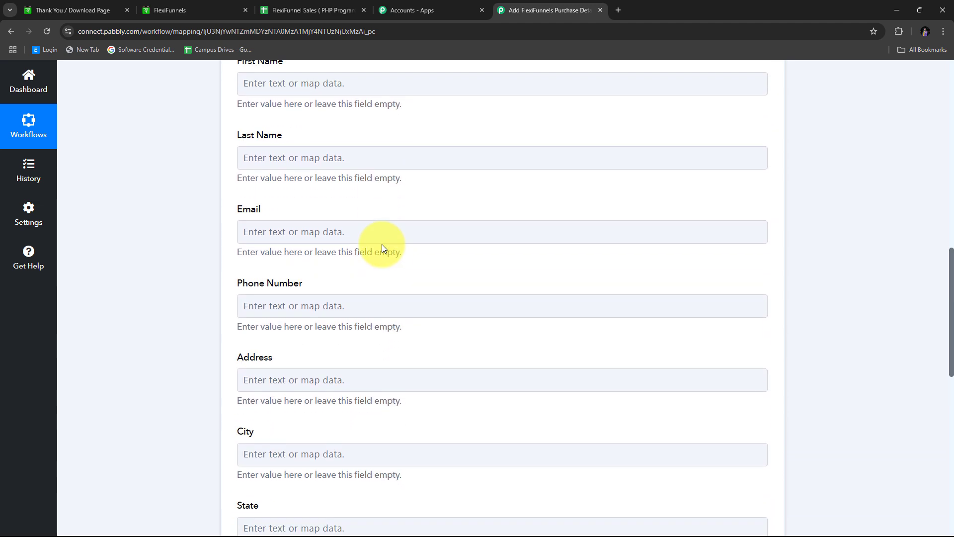
scroll(366, 198, "down", 2)
scroll(423, 231, "down", 6)
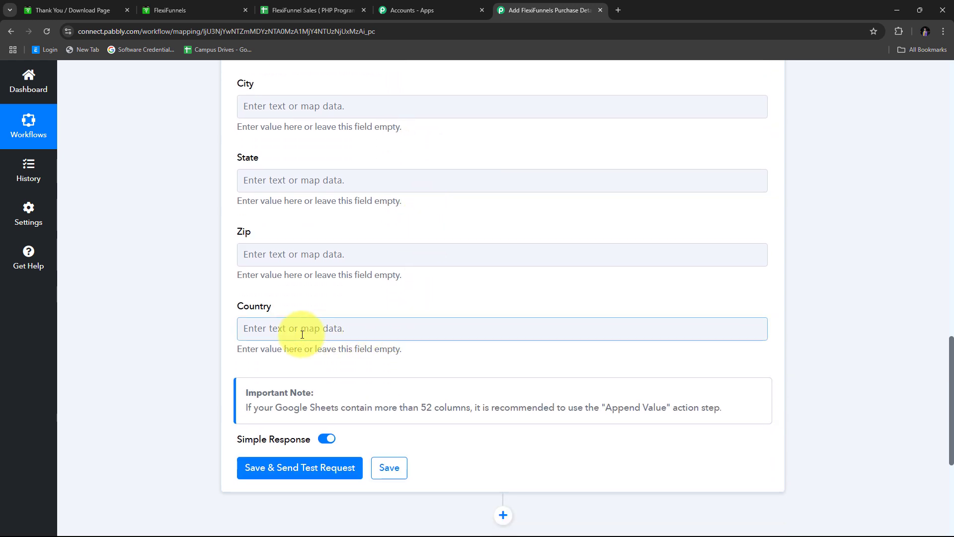
scroll(216, 301, "up", 5)
scroll(207, 243, "up", 4)
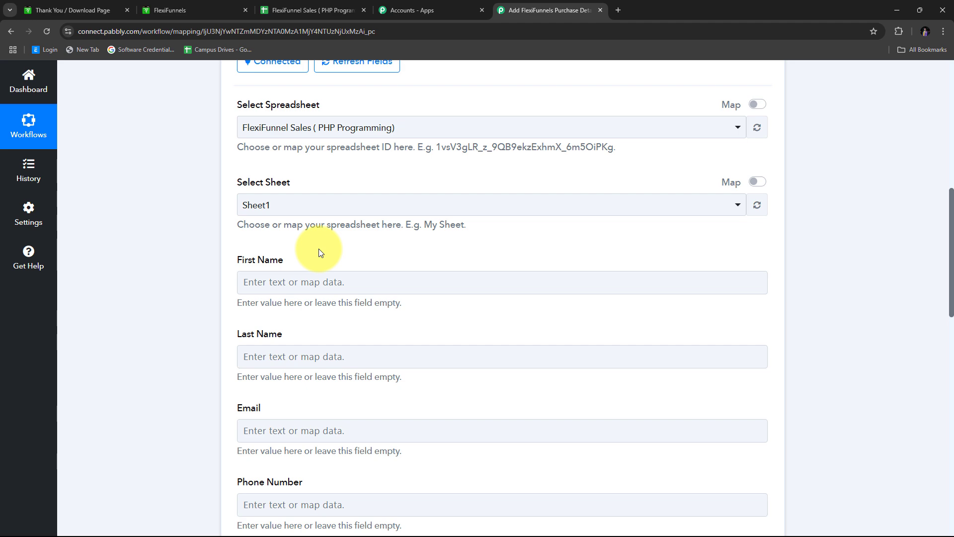
scroll(318, 250, "down", 3)
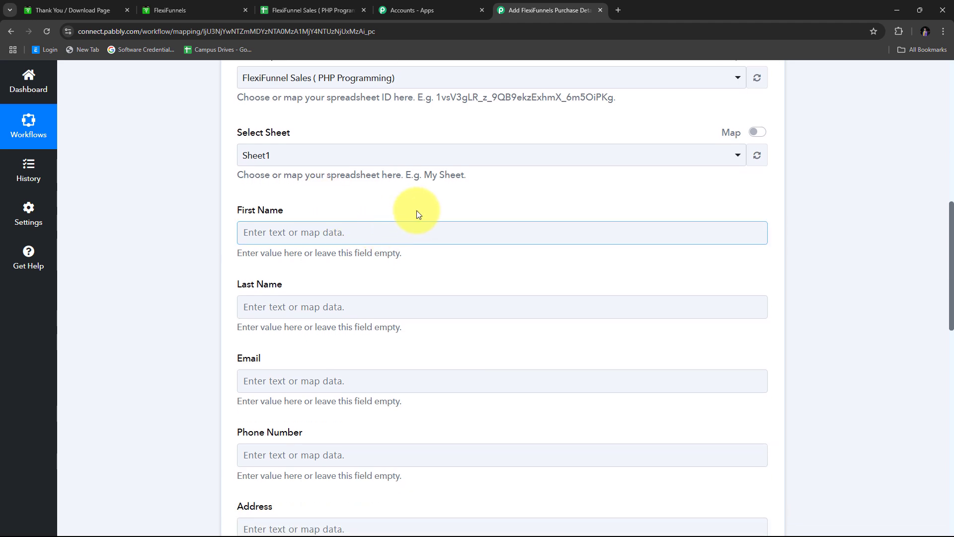
scroll(383, 269, "down", 6)
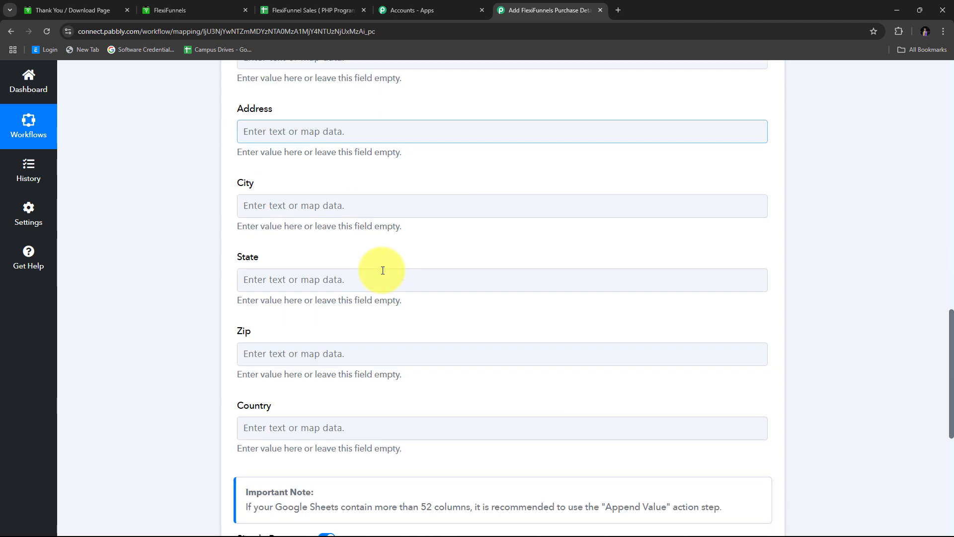
scroll(374, 268, "up", 8)
left_click(280, 231)
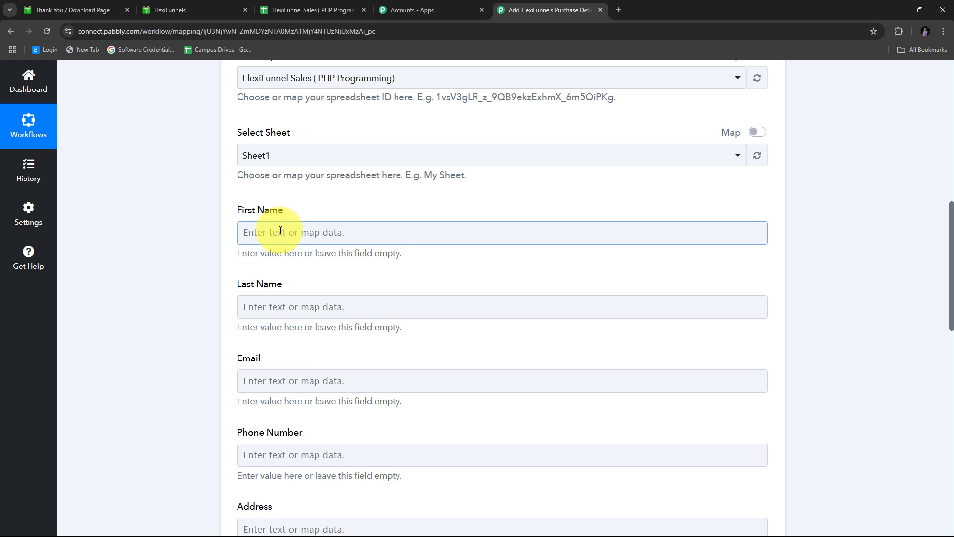
Map the FlexiFunnels purchase's first and last name into First Name and Last Name.
left_click(280, 230)
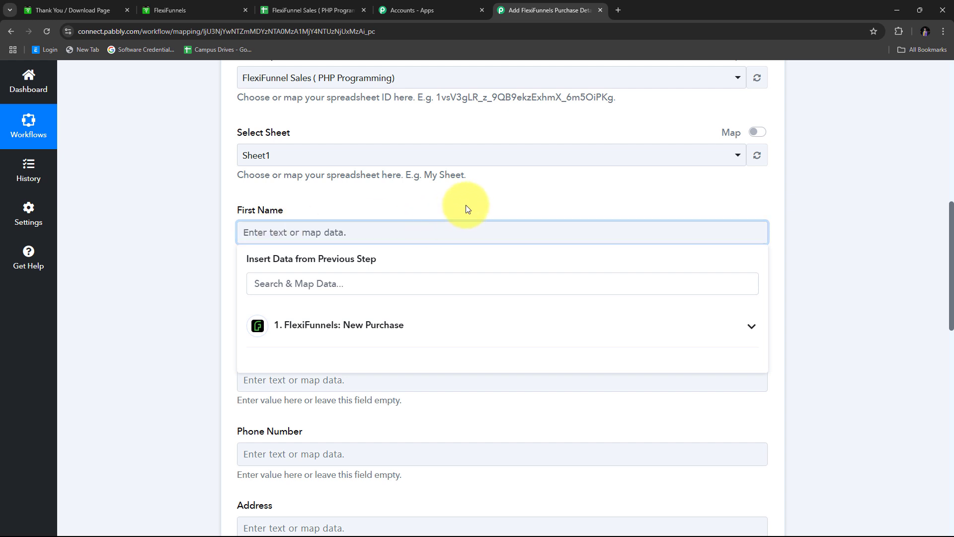
scroll(466, 205, "down", 1)
left_click(456, 263)
scroll(460, 254, "down", 2)
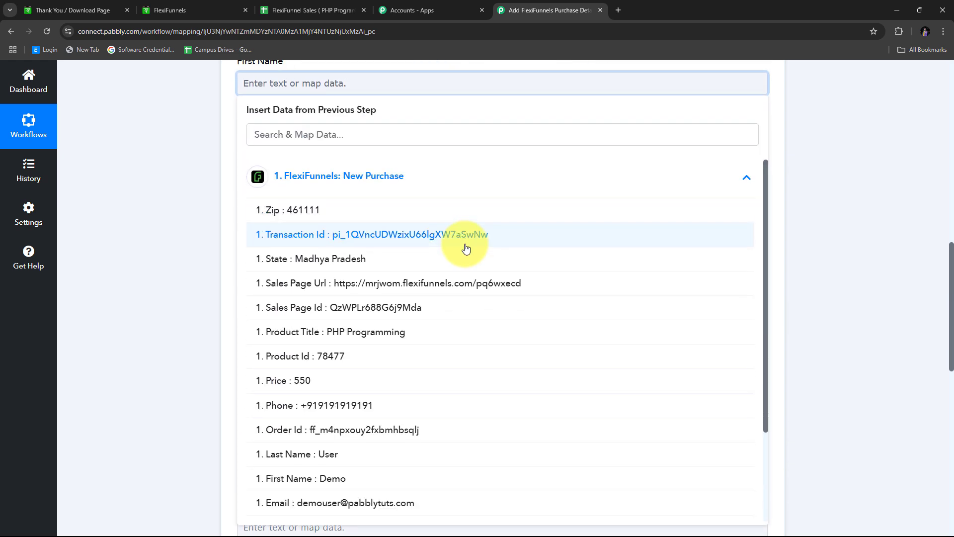
scroll(397, 224, "up", 1)
scroll(393, 333, "down", 3)
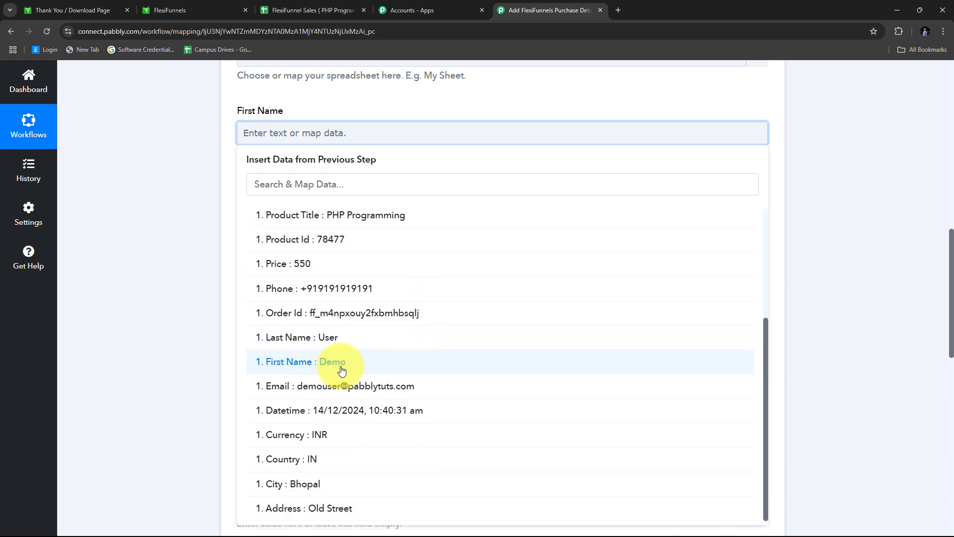
left_click(342, 370)
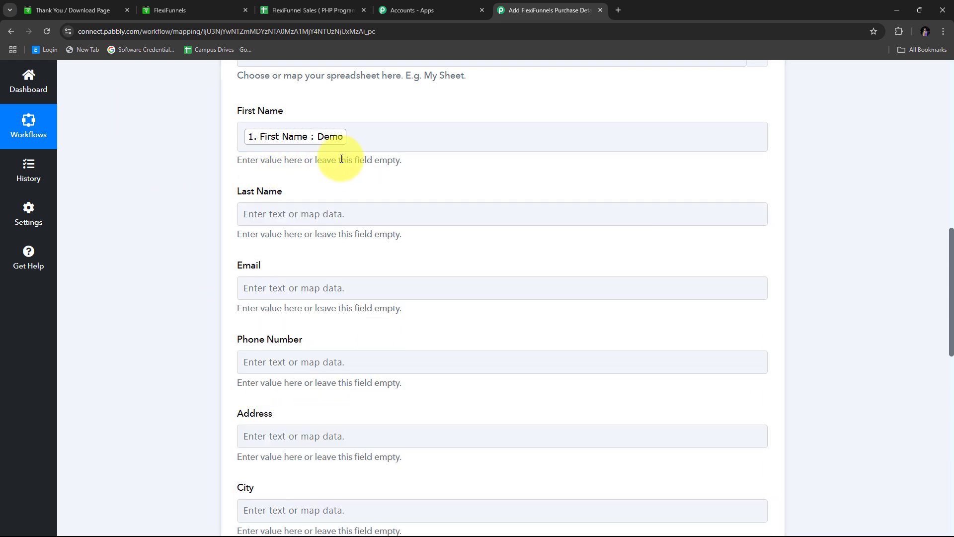
left_click(296, 213)
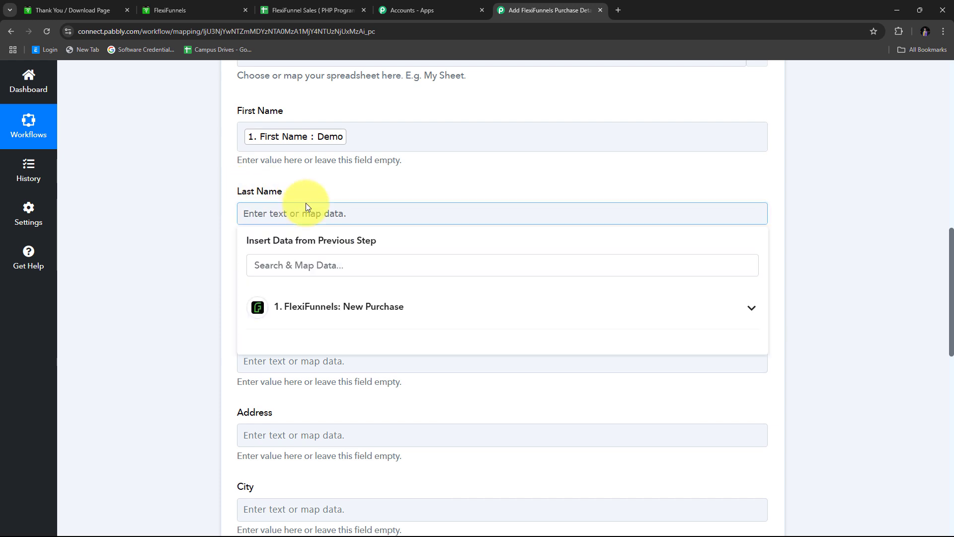
scroll(308, 207, "down", 1)
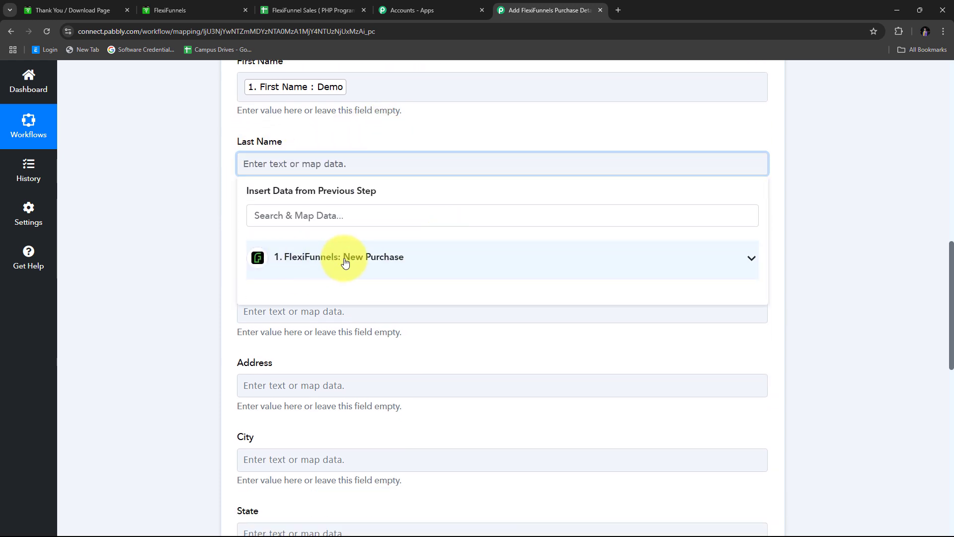
left_click(378, 259)
scroll(385, 306, "down", 2)
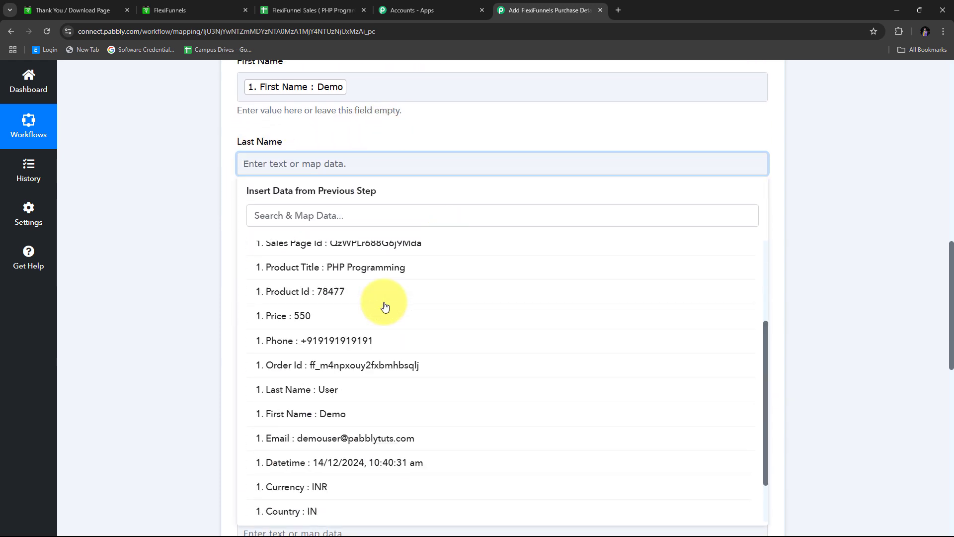
left_click(323, 392)
Map the purchase's email, phone, address, city and state into their row fields.
left_click(157, 243)
scroll(338, 208, "down", 1)
left_click(269, 197)
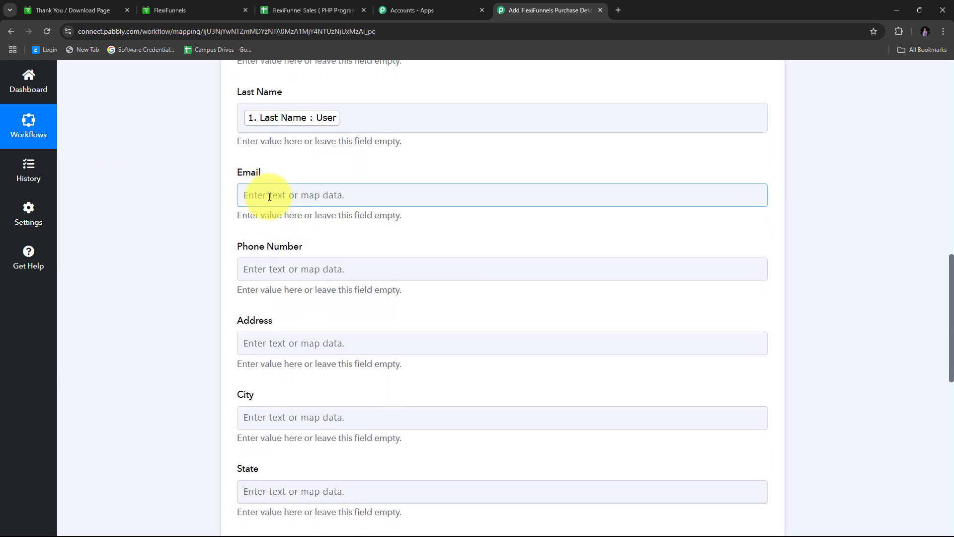
left_click(260, 223)
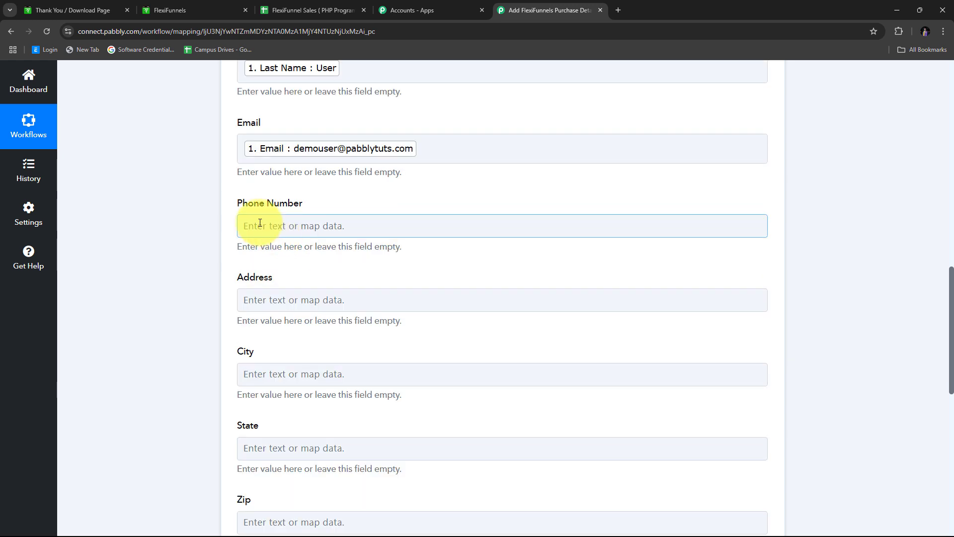
left_click(291, 316)
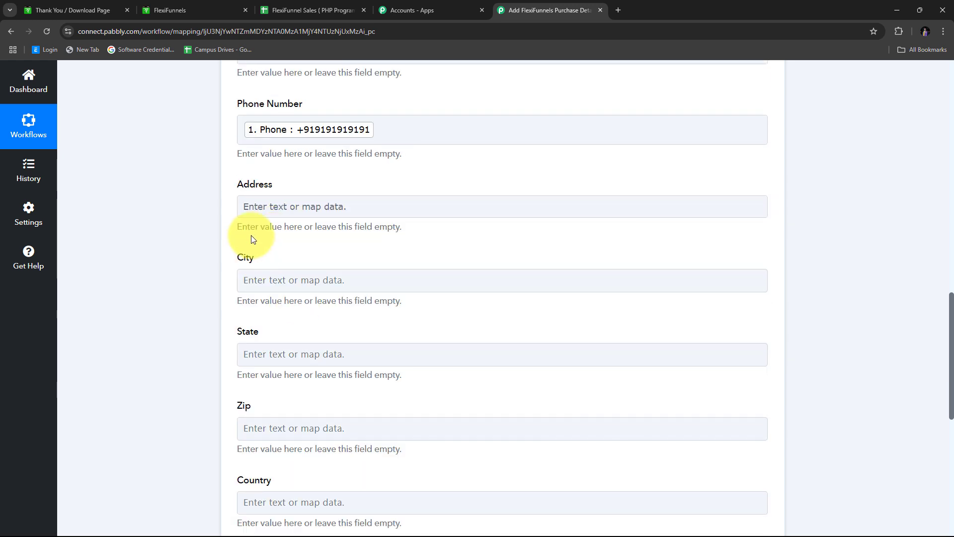
left_click(286, 207)
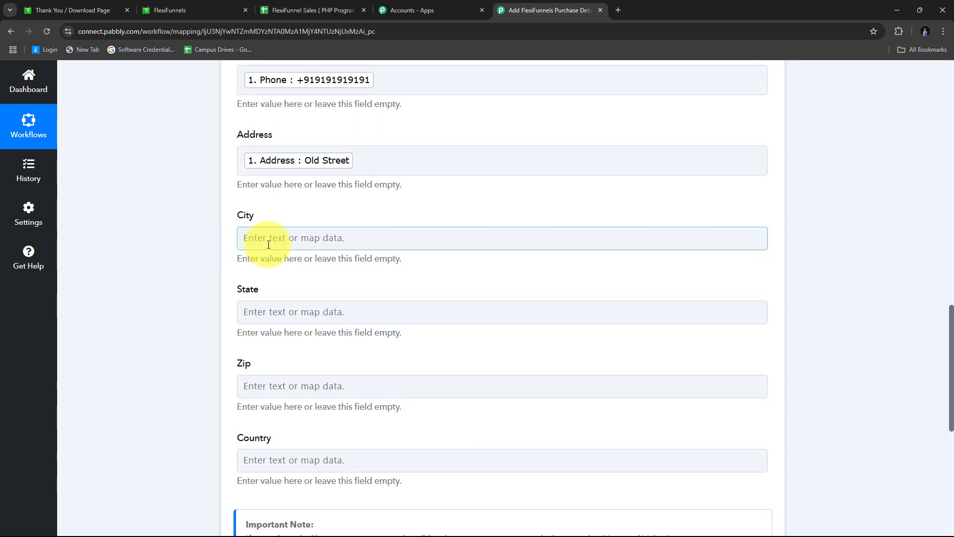
left_click(311, 236)
scroll(311, 234, "down", 2)
left_click(340, 237)
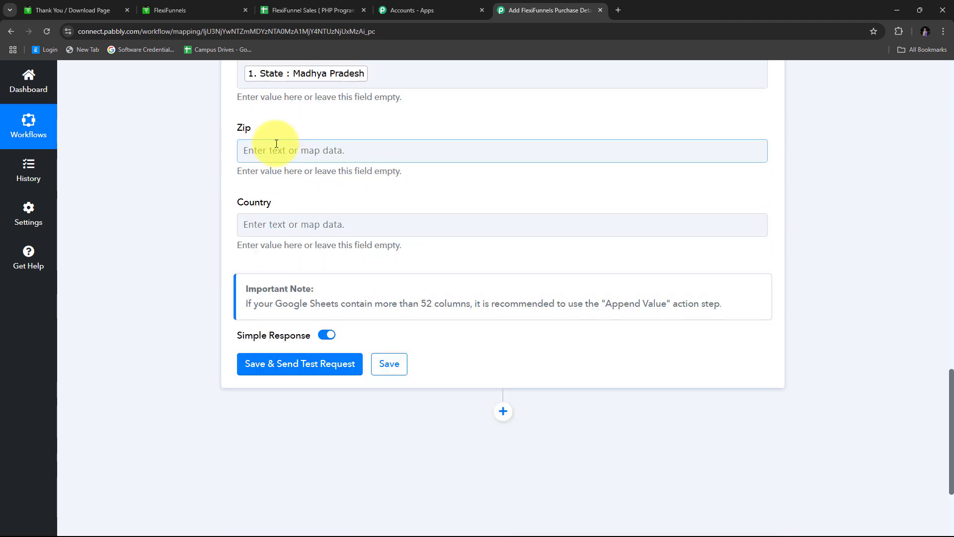
left_click(294, 152)
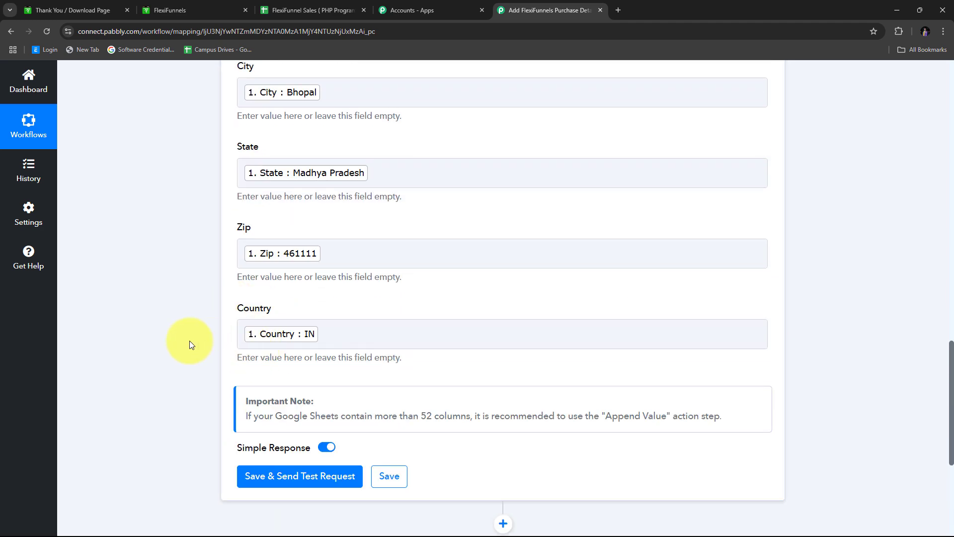
Scroll through the row form to confirm every field, including Zip and Country, is mapped.
scroll(189, 341, "up", 10)
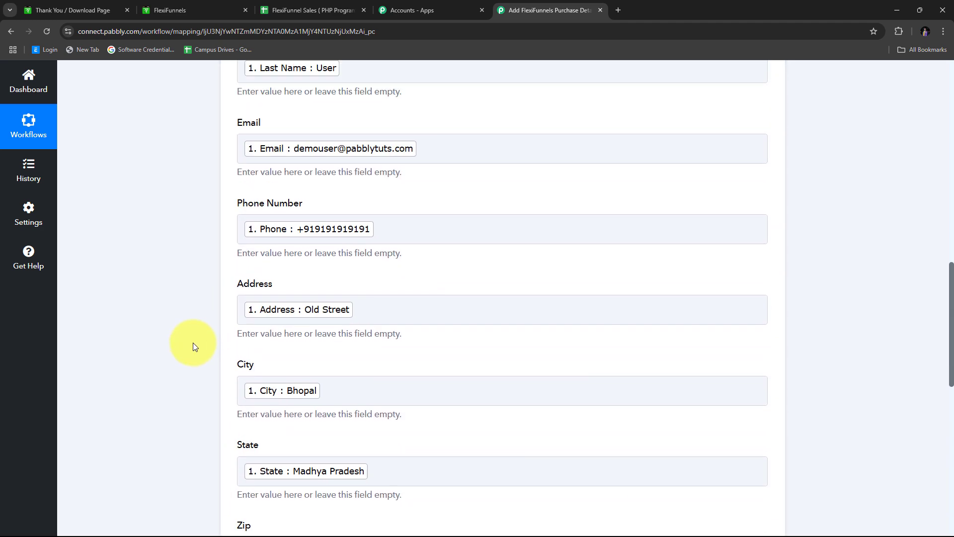
scroll(179, 301, "down", 10)
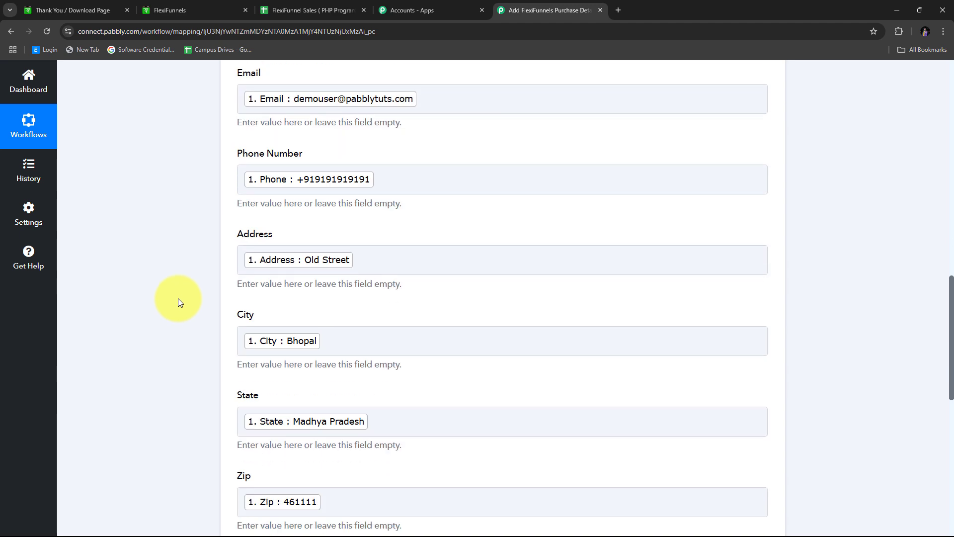
scroll(180, 302, "down", 1)
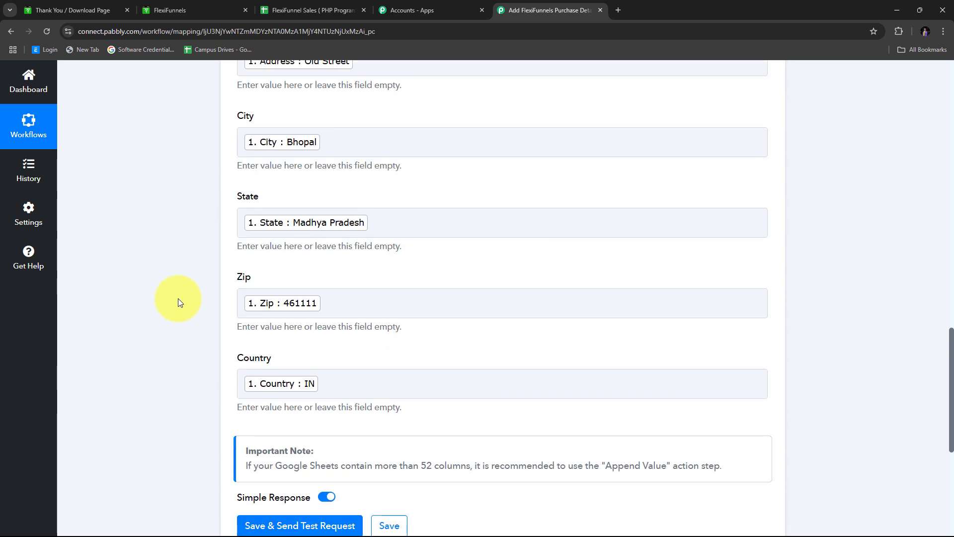
scroll(180, 298, "up", 6)
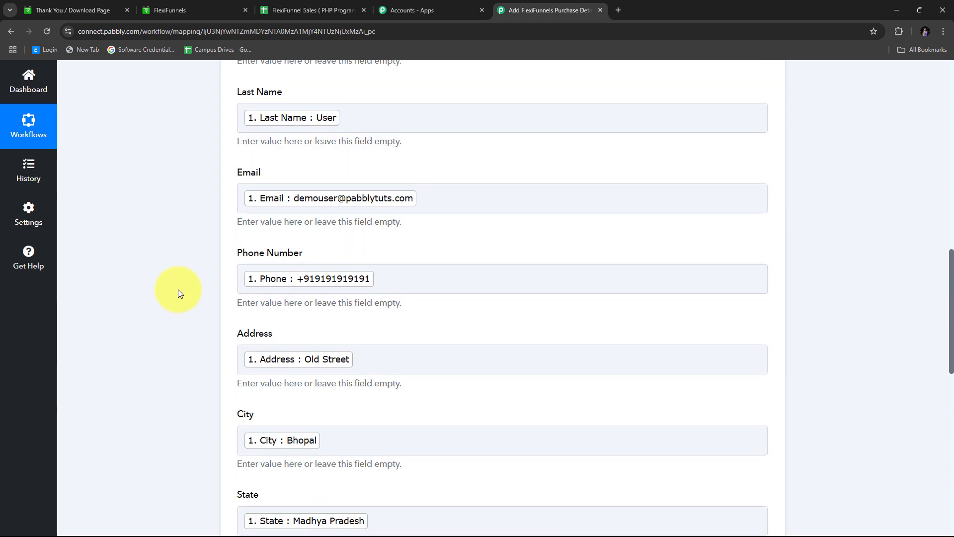
scroll(199, 279, "up", 3)
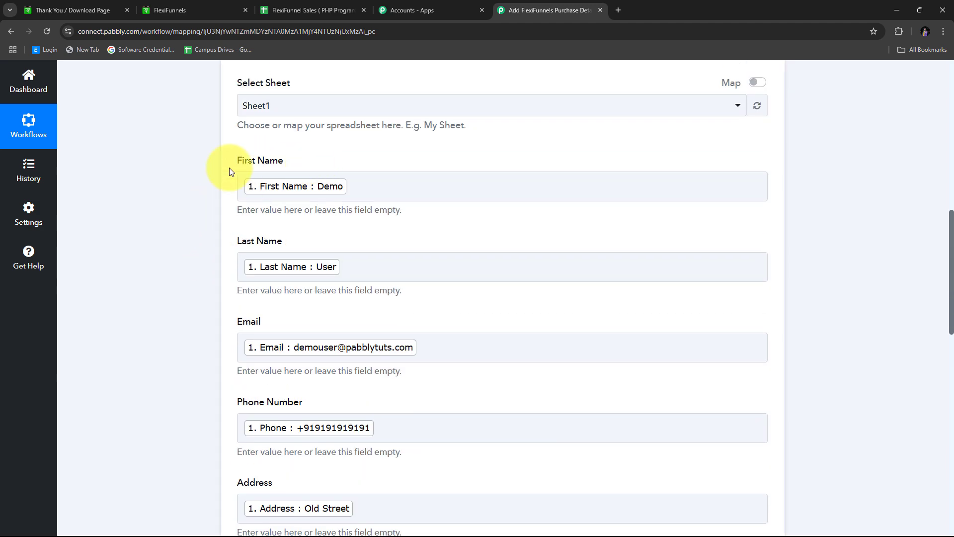
scroll(477, 314, "down", 3)
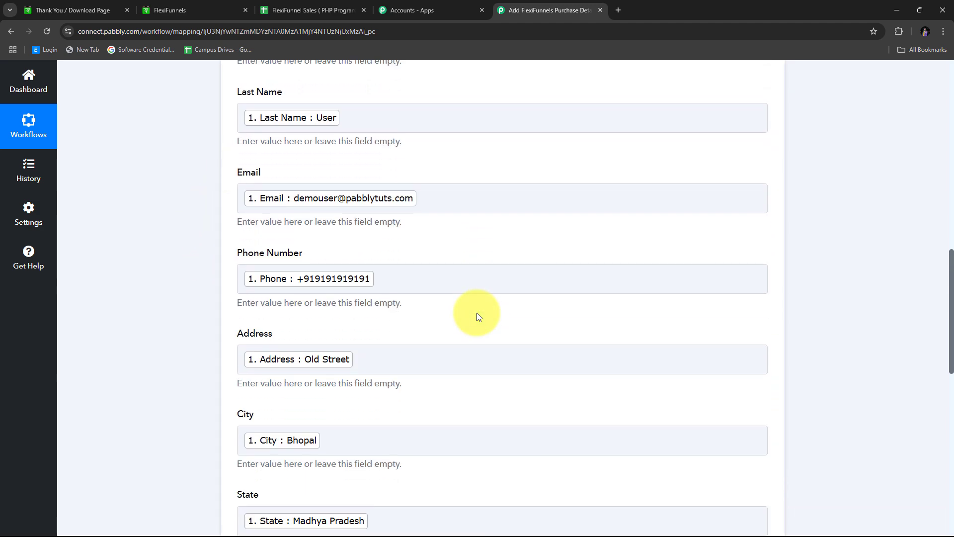
scroll(479, 316, "down", 6)
scroll(478, 317, "up", 2)
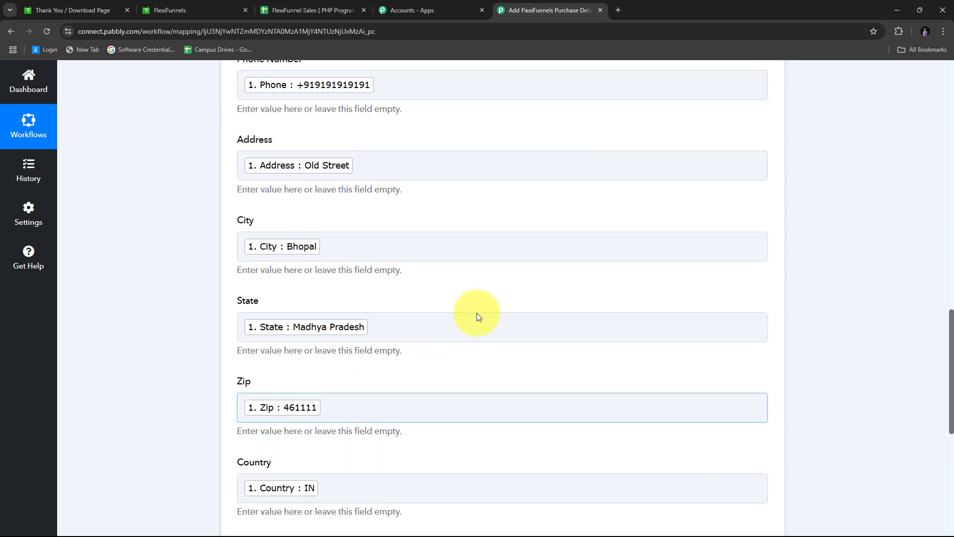
scroll(478, 316, "up", 9)
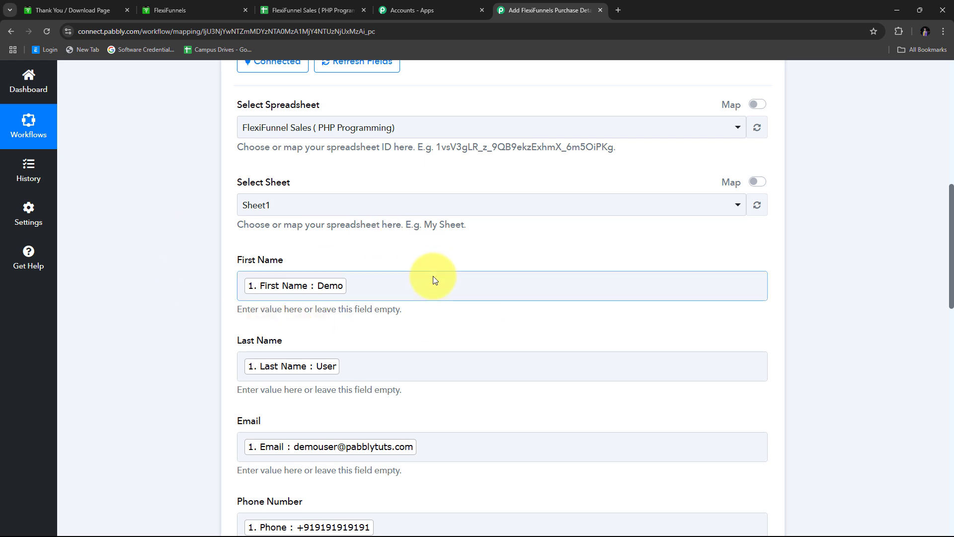
scroll(458, 272, "down", 2)
scroll(458, 272, "down", 5)
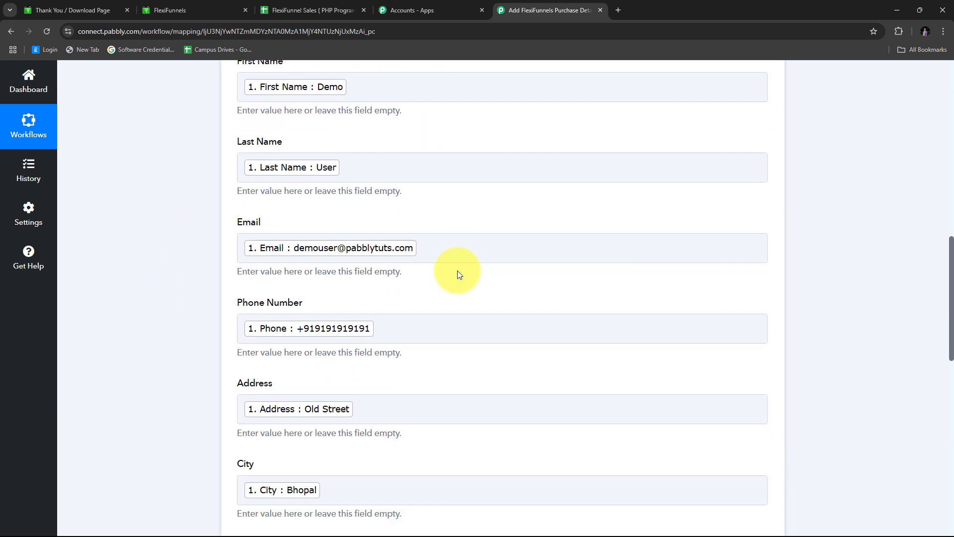
scroll(458, 271, "down", 1)
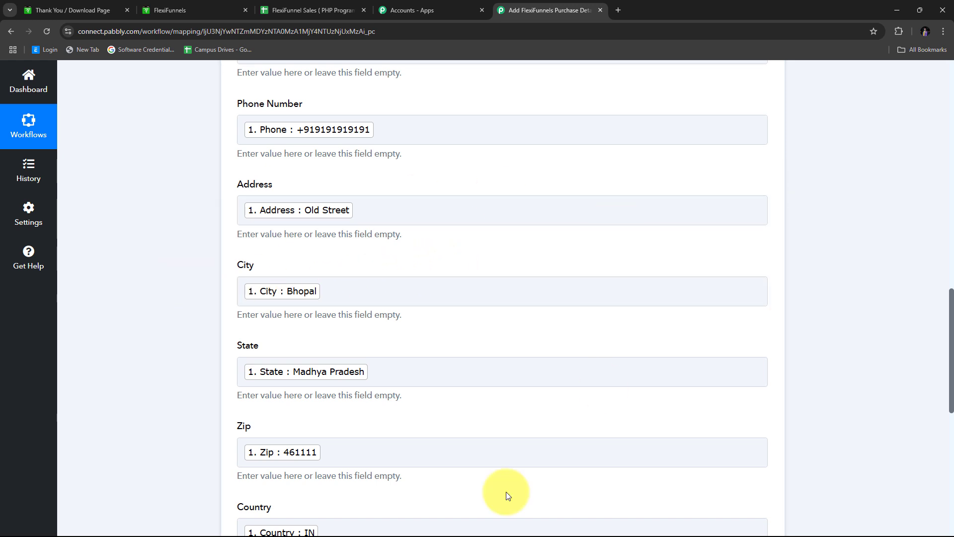
scroll(436, 249, "down", 8)
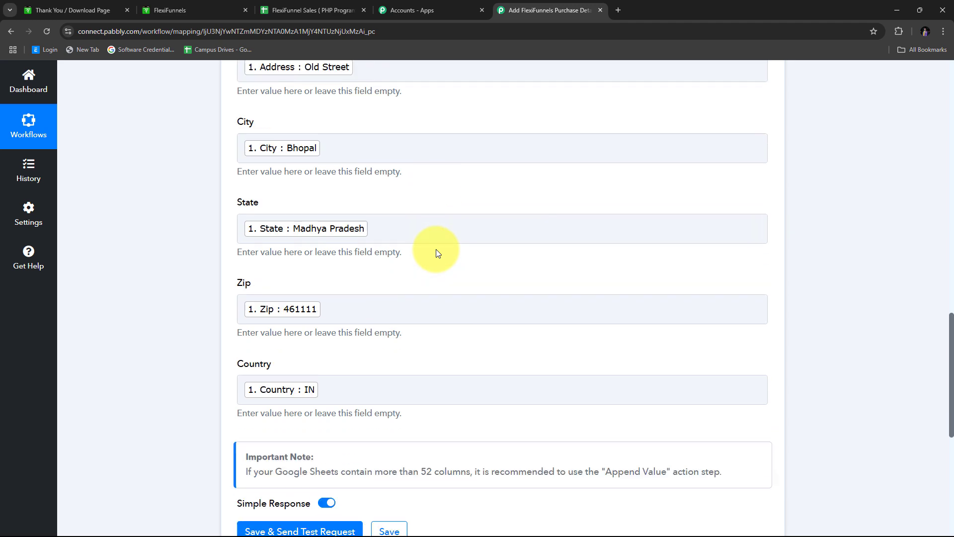
scroll(437, 249, "down", 1)
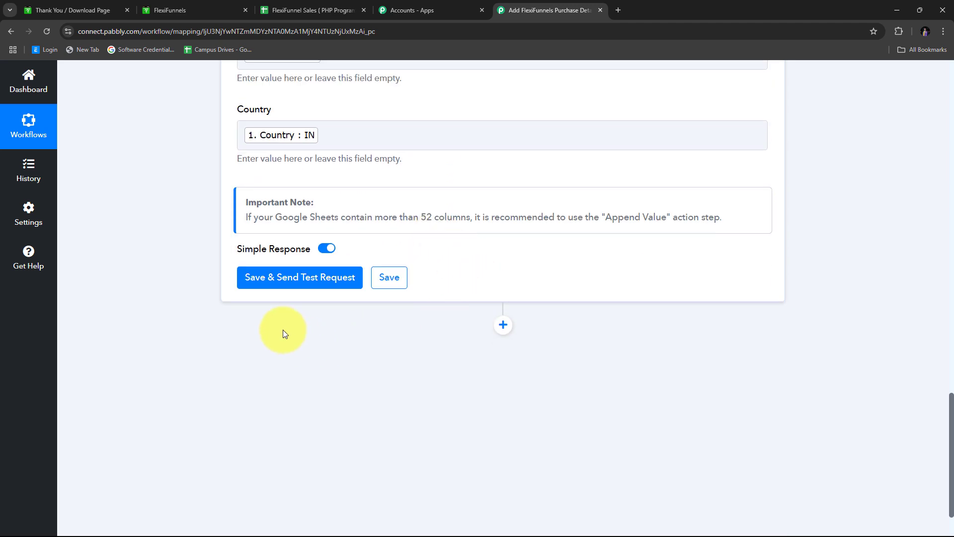
Save with a test request, review the response, then view the FlexiFunnel Sales sheet.
left_click(304, 279)
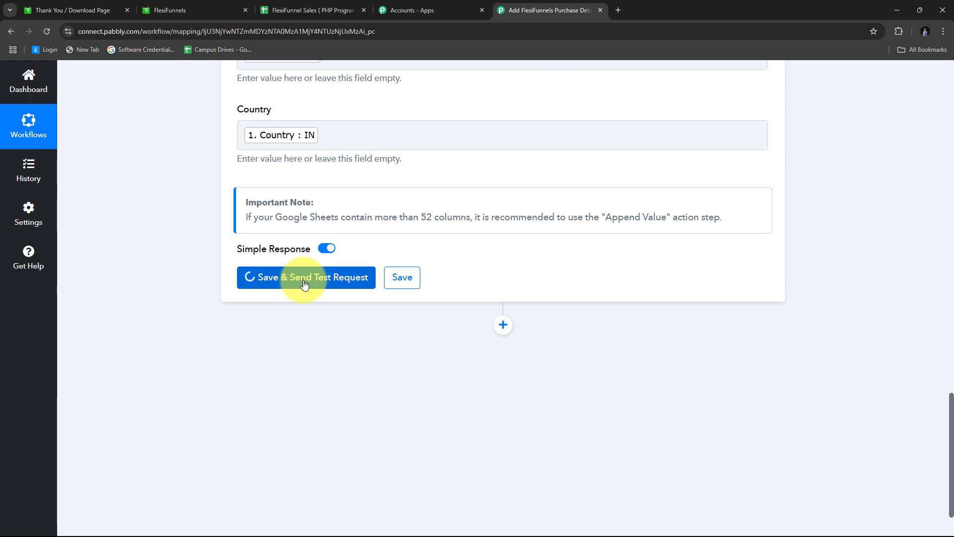
scroll(825, 249, "down", 2)
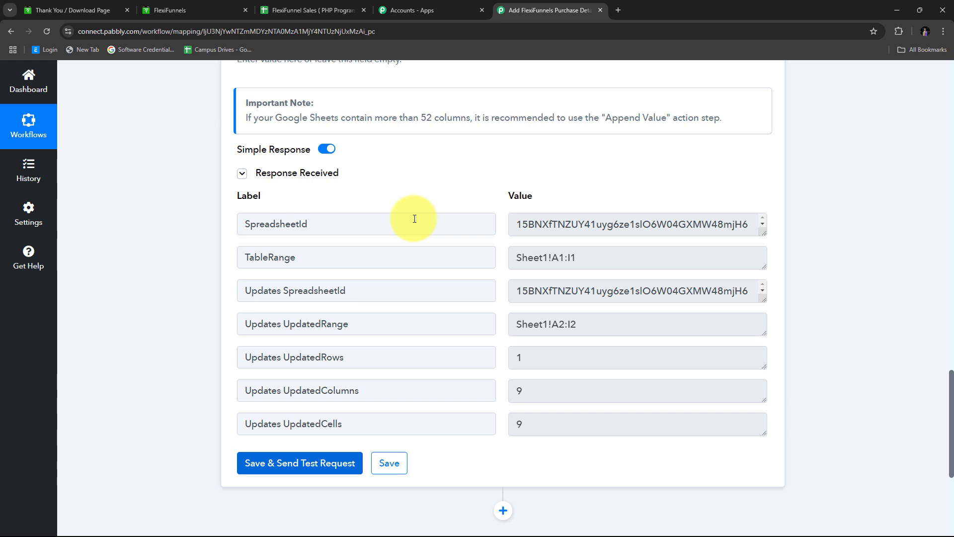
left_click(313, 10)
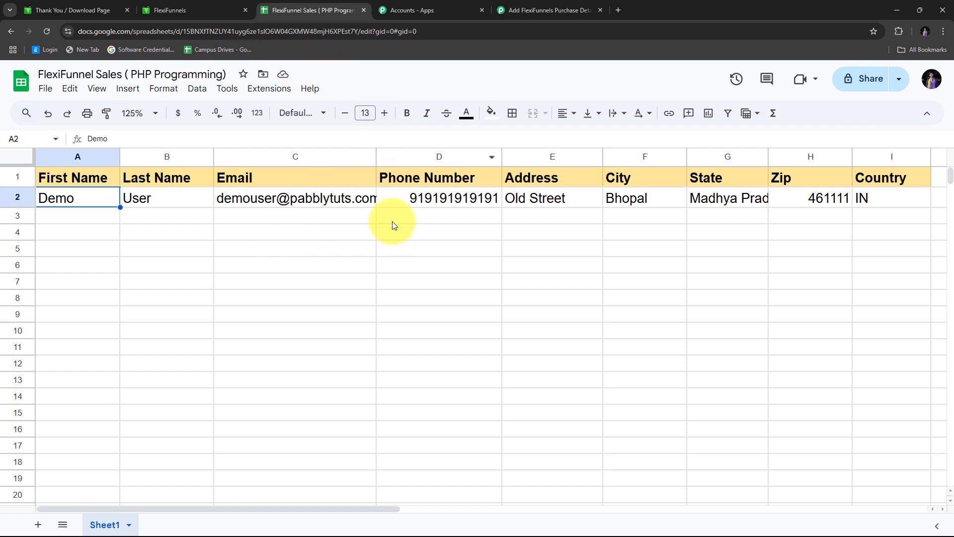
Widen columns C and G so the test email and Madhya Pradesh show fully, then return to Pabbly.
left_click(18, 199)
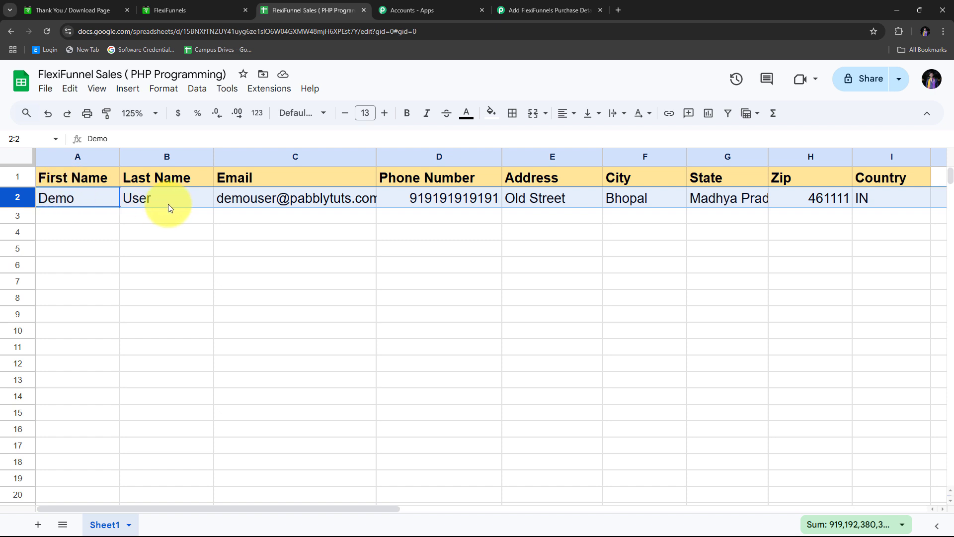
left_click_drag(376, 156, 387, 157)
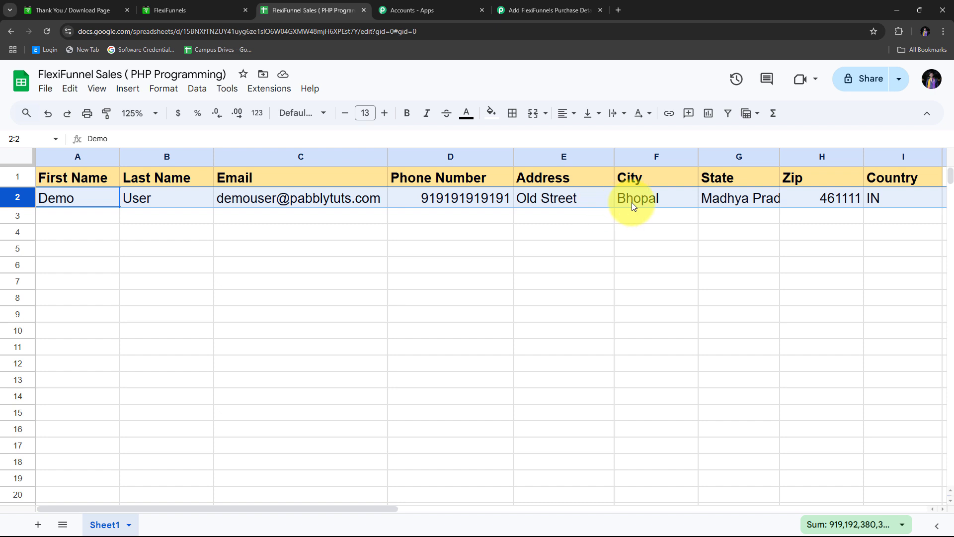
left_click_drag(780, 155, 797, 156)
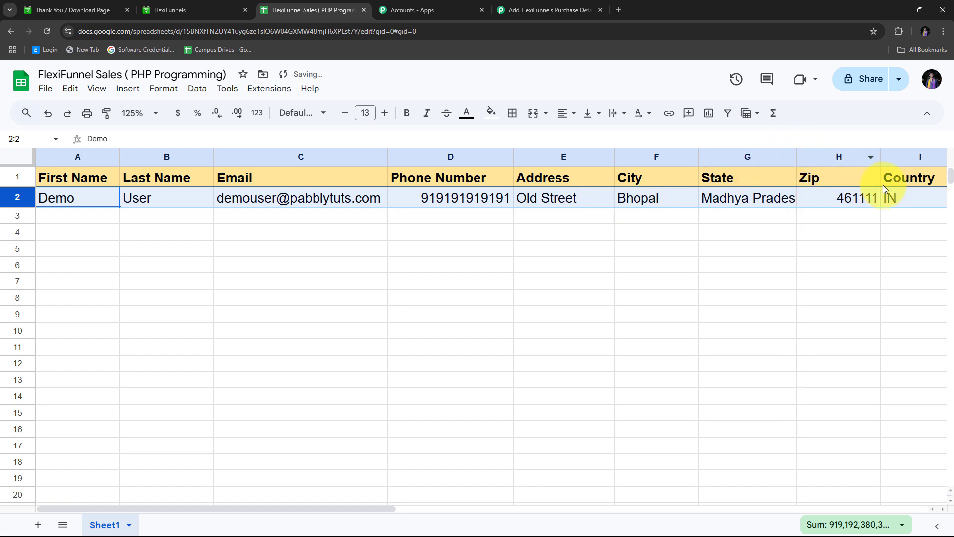
left_click_drag(797, 155, 805, 156)
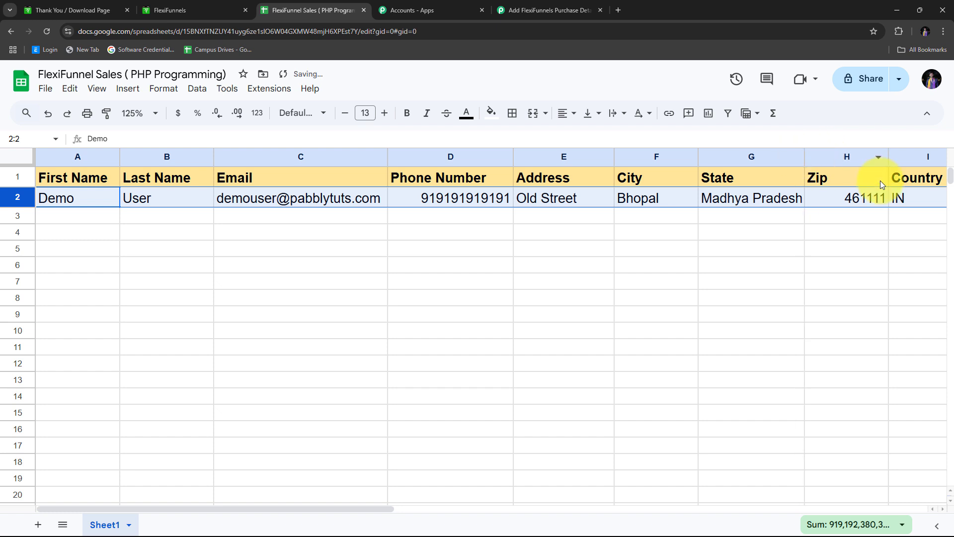
left_click(90, 217)
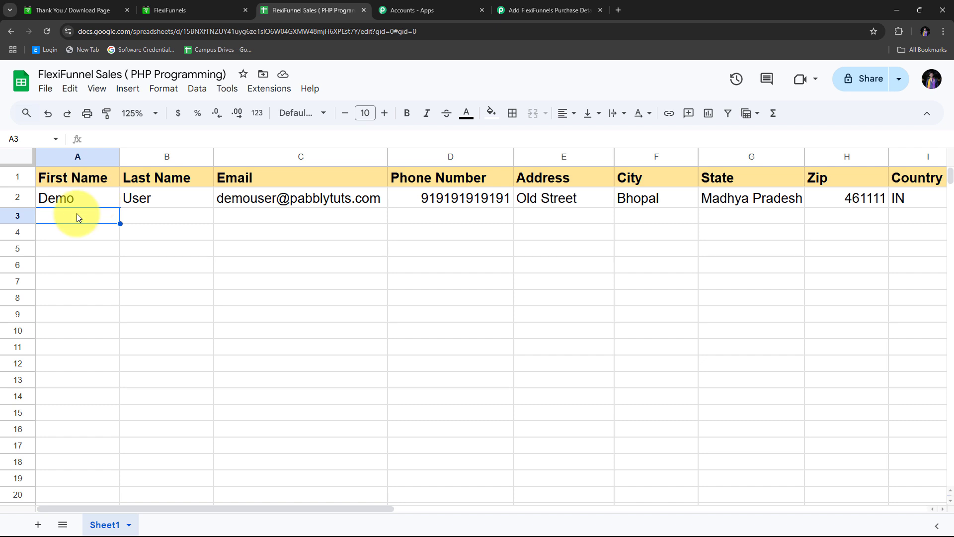
left_click(506, 12)
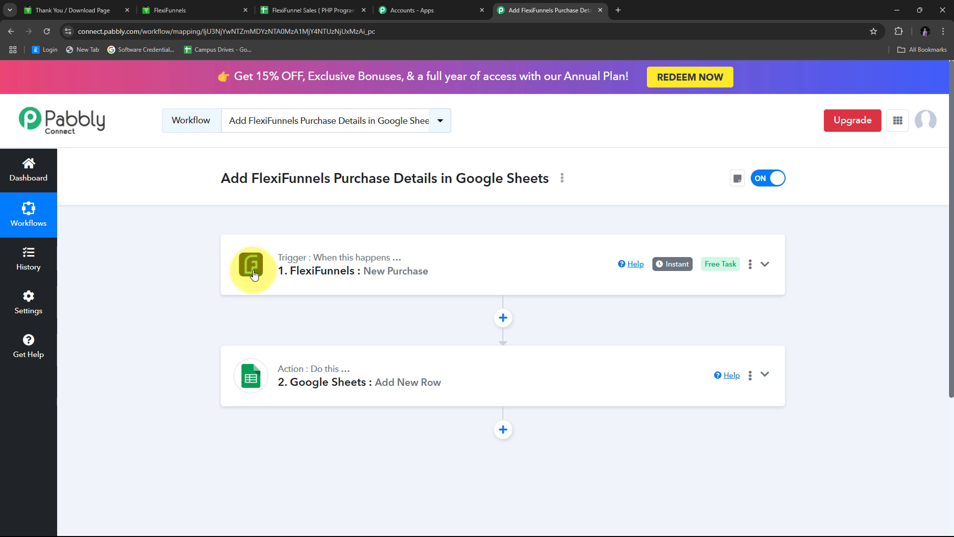
mouse_move(296, 255)
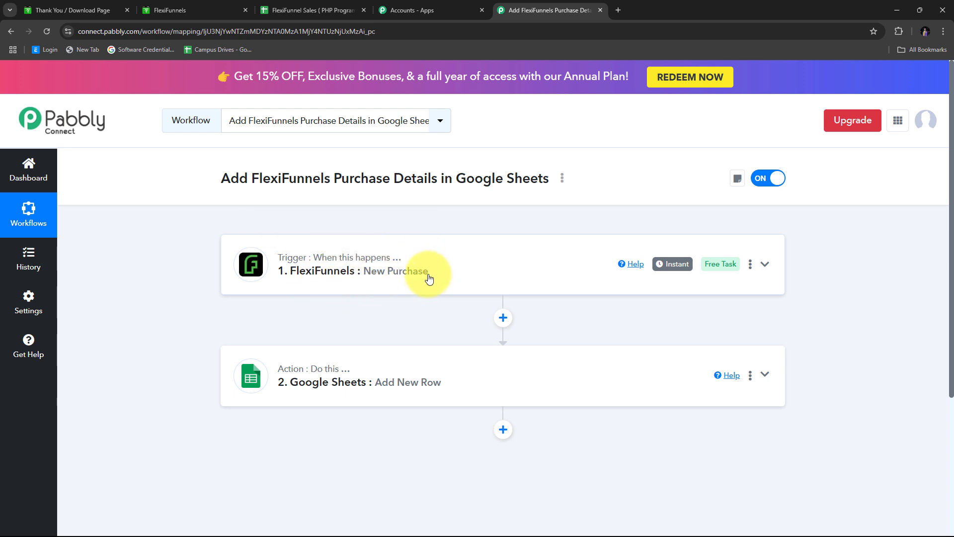
scroll(224, 273, "down", 2)
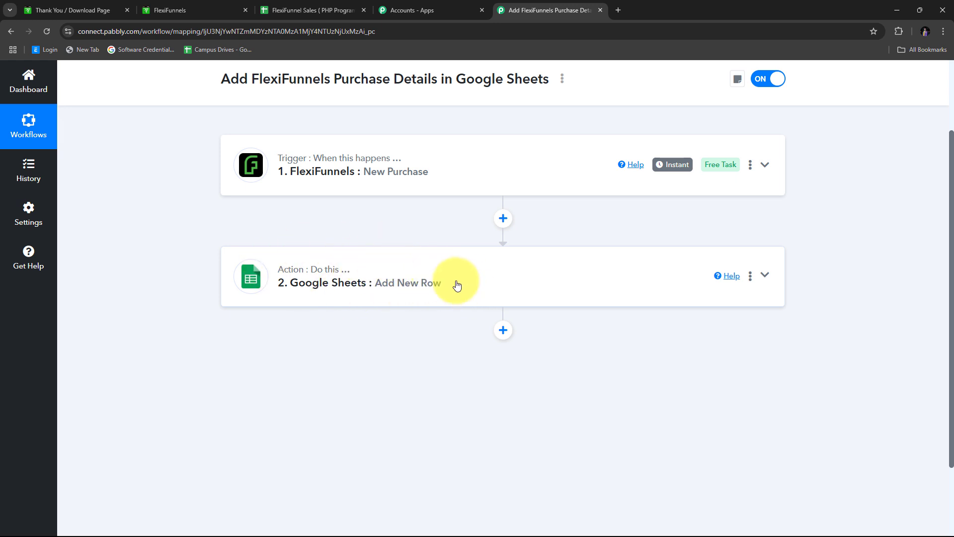
scroll(153, 214, "up", 2)
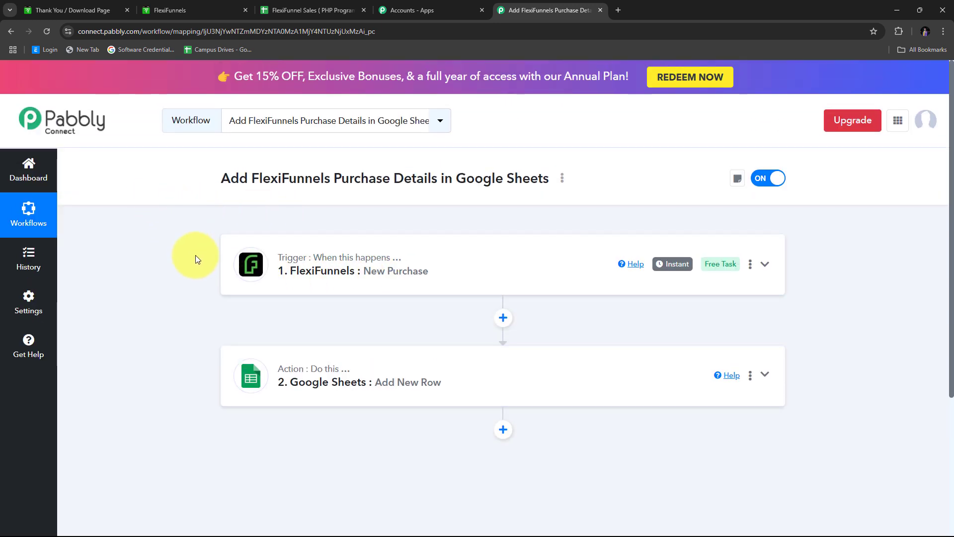